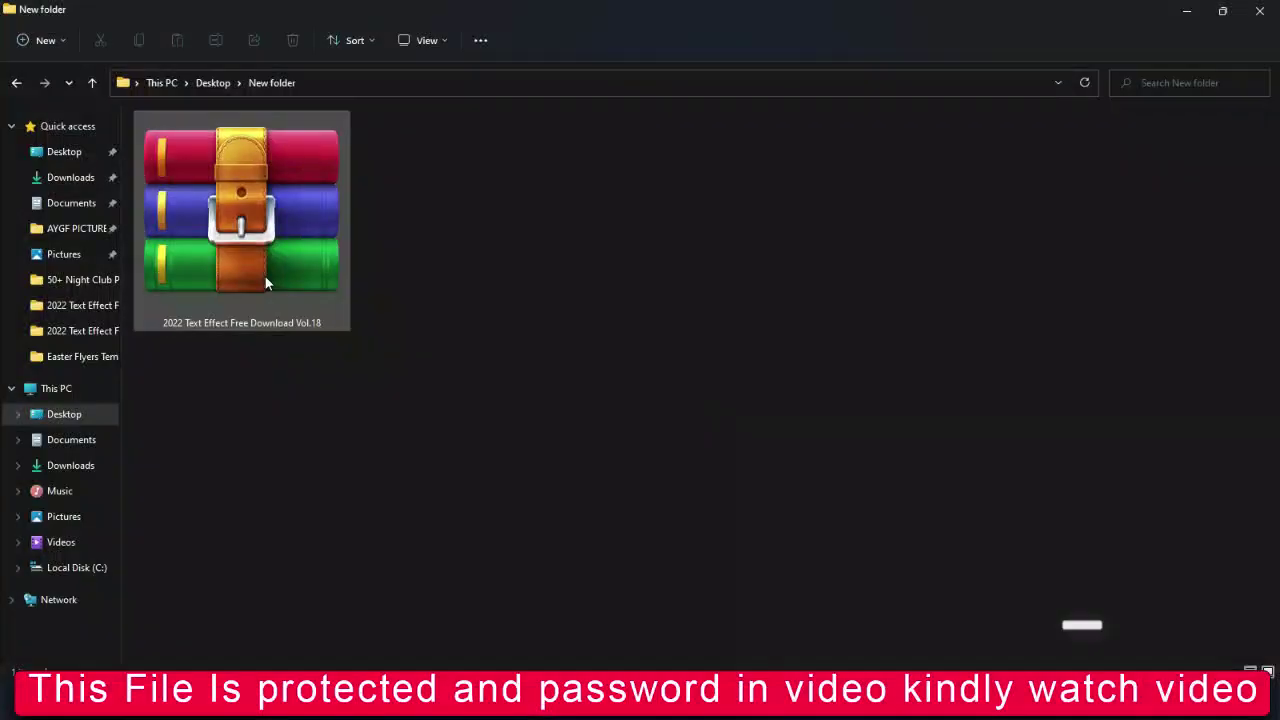
Extract the 2022 Text Effect Free Download Vol.18 archive into a same-named folder, entering the archive password
click(265, 276)
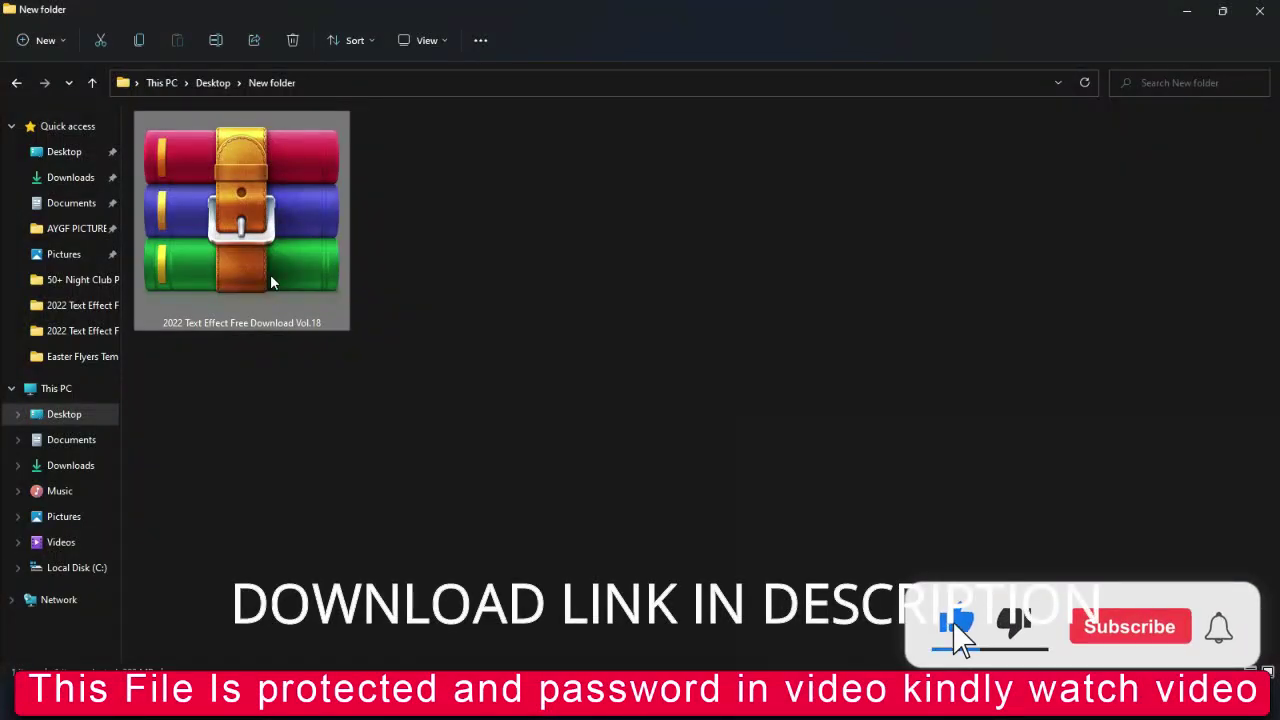
right_click(270, 276)
click(353, 499)
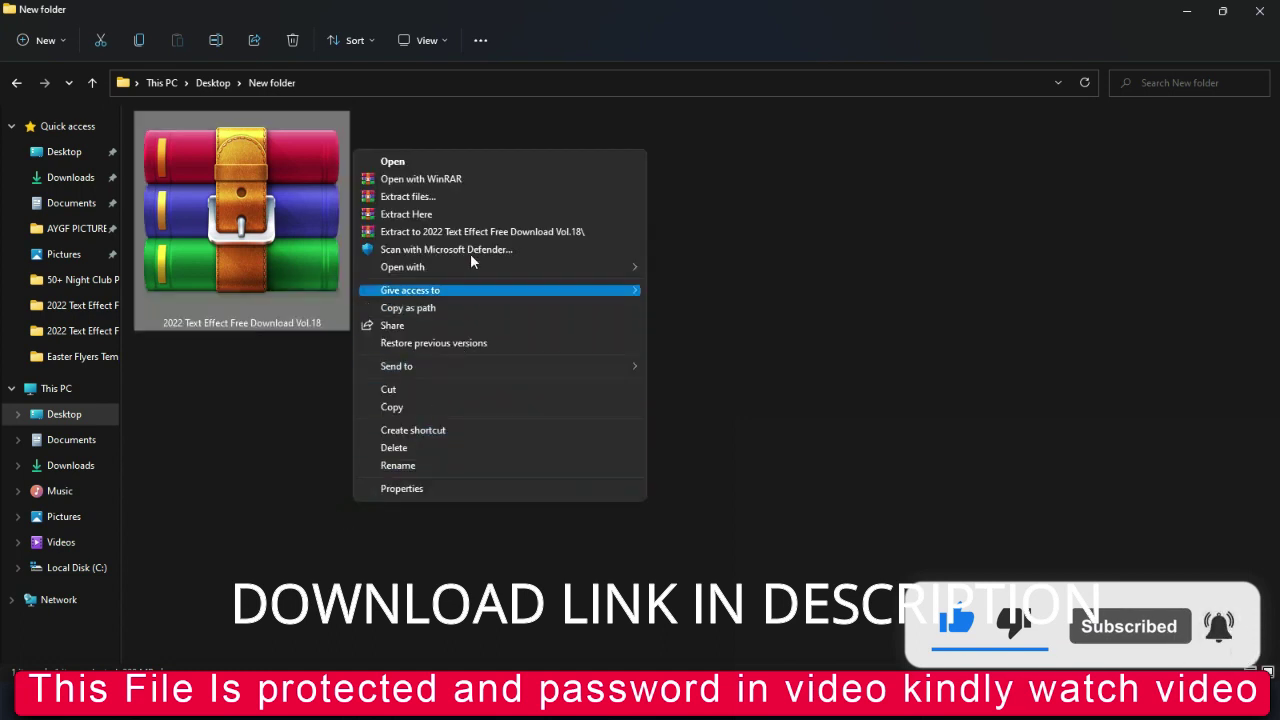
click(441, 232)
key(ctrl+v)
click(555, 472)
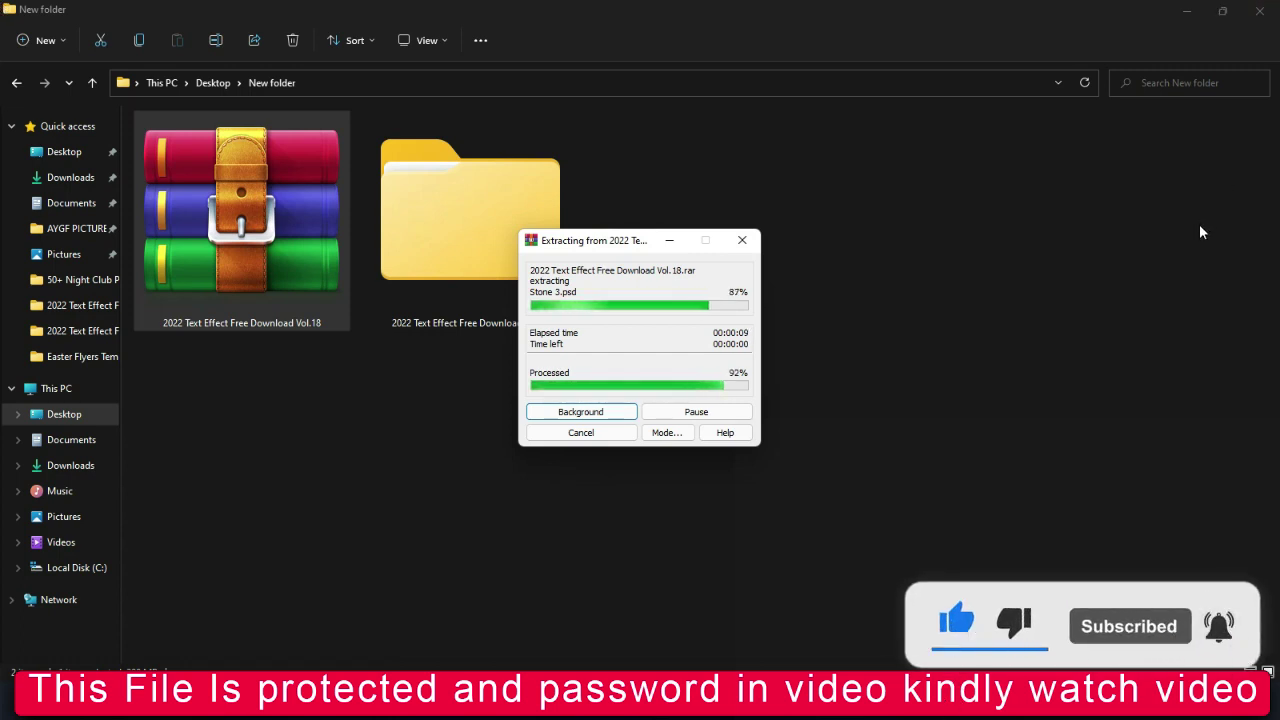
Open the extracted folder with Extra large icons and go into the inner Vol.18 folder
double_click(533, 252)
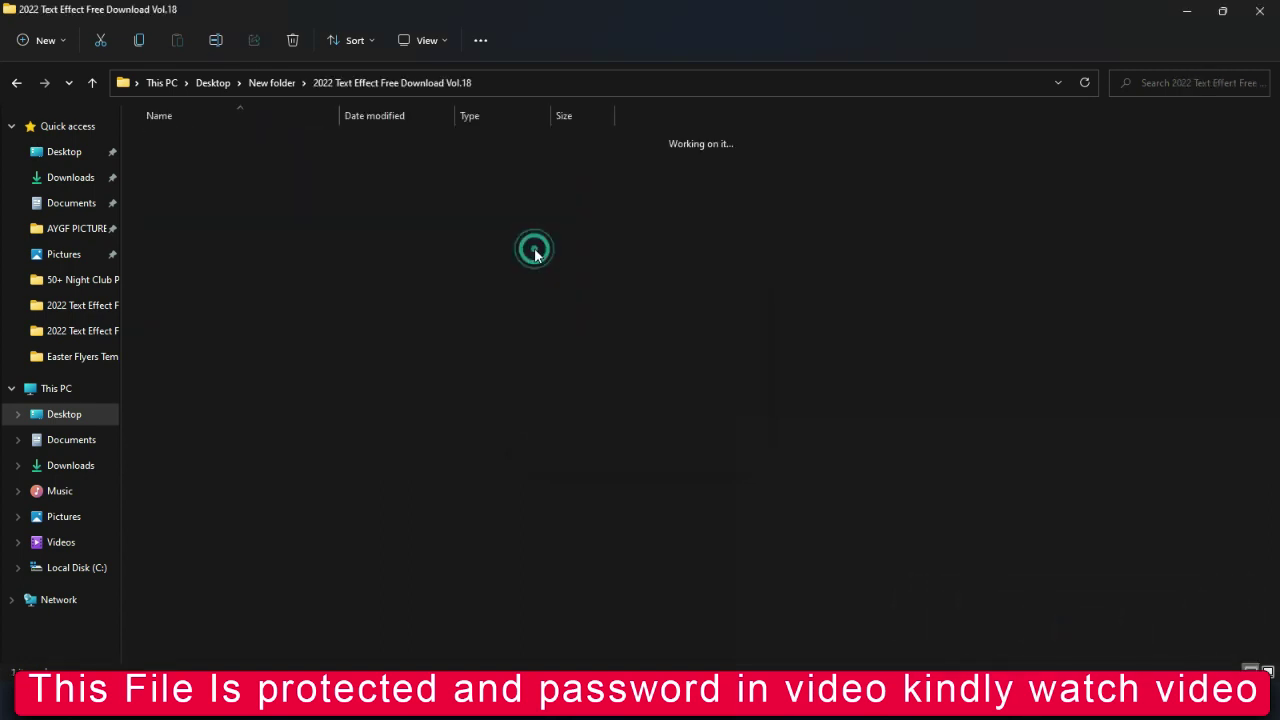
click(432, 42)
click(405, 73)
double_click(240, 266)
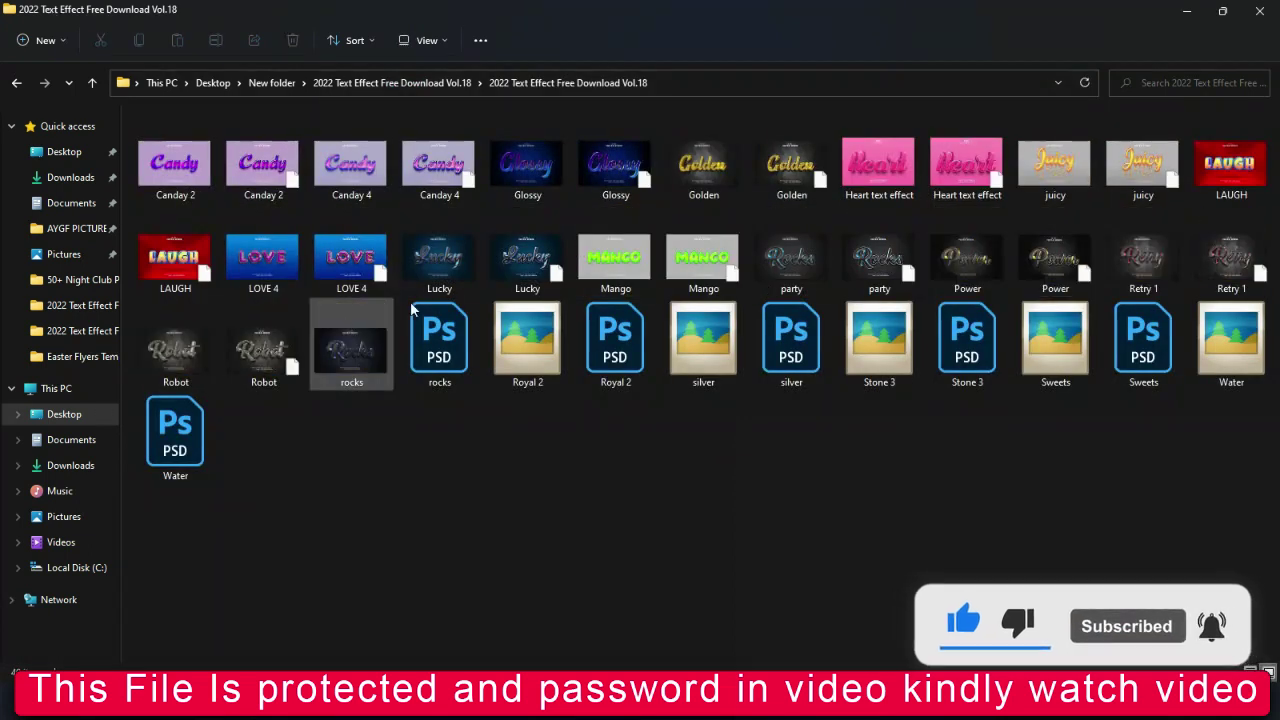
Check the combined properties of all 40 files (447 MB), then clear the selection
key(ctrl+a)
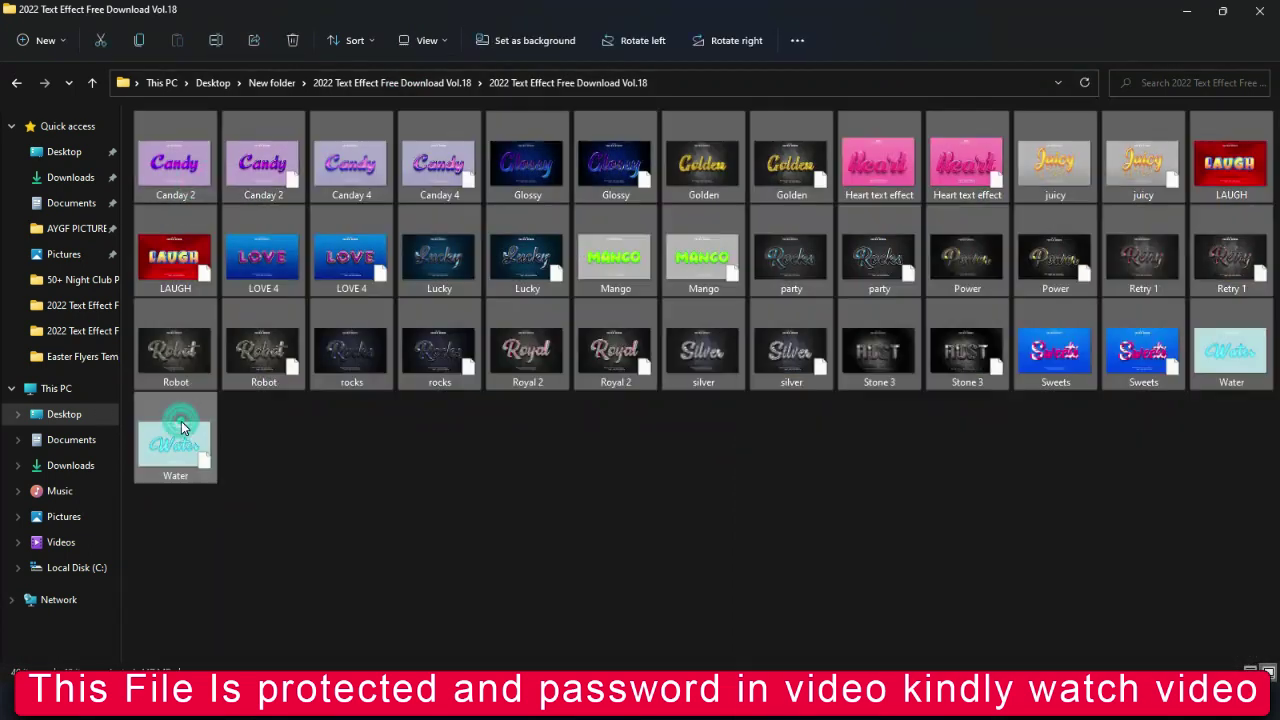
right_click(182, 421)
click(242, 559)
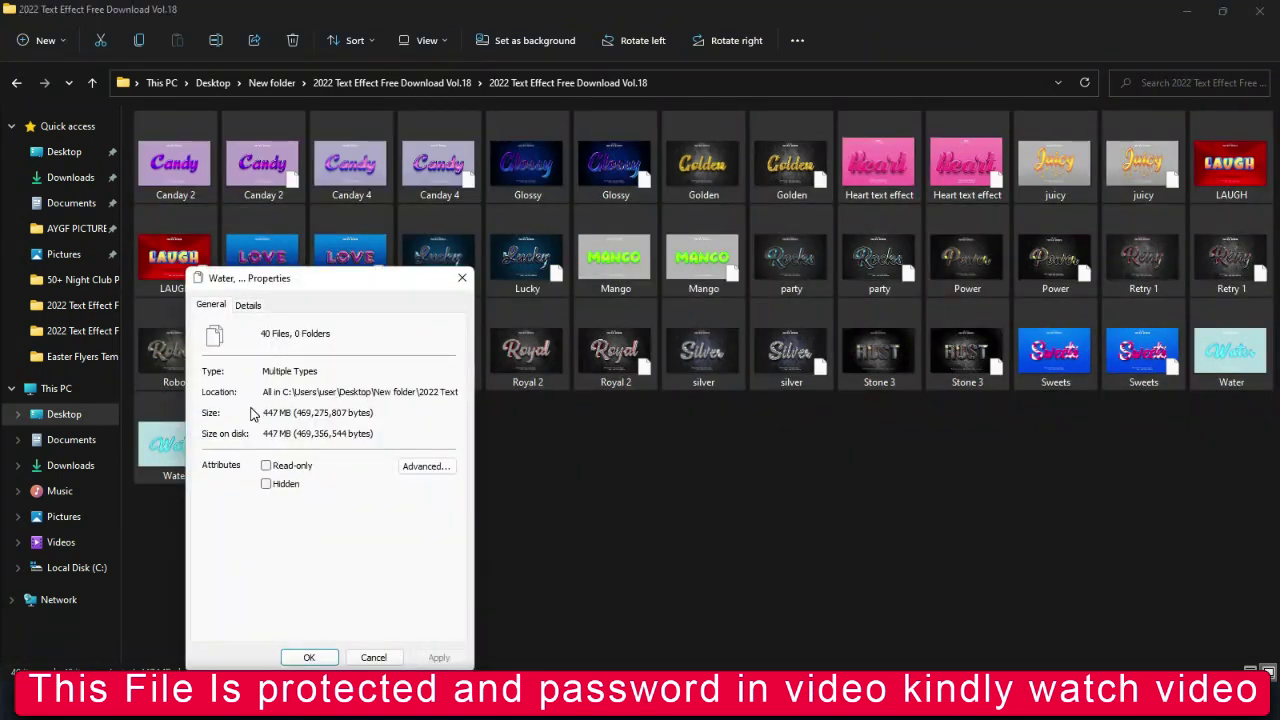
click(309, 657)
click(453, 481)
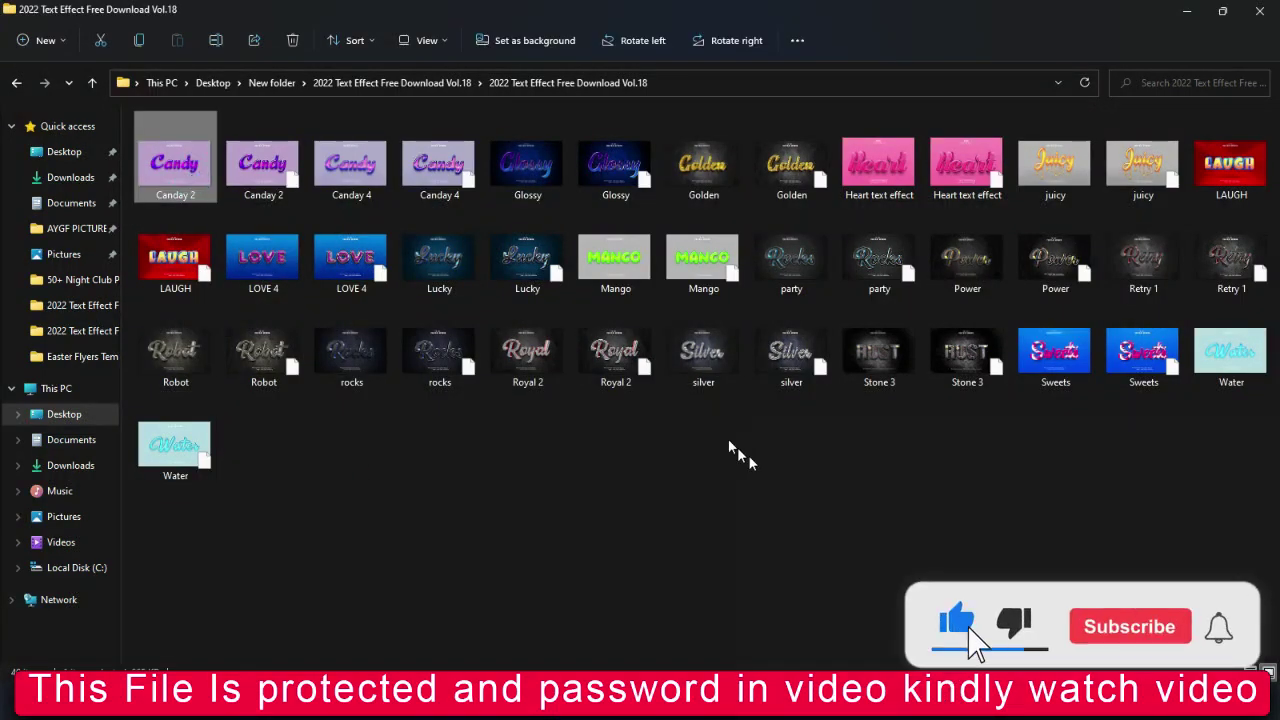
View Canday 2.jpg full-screen in Picasa Photo Viewer, zooming in and out
key(Return)
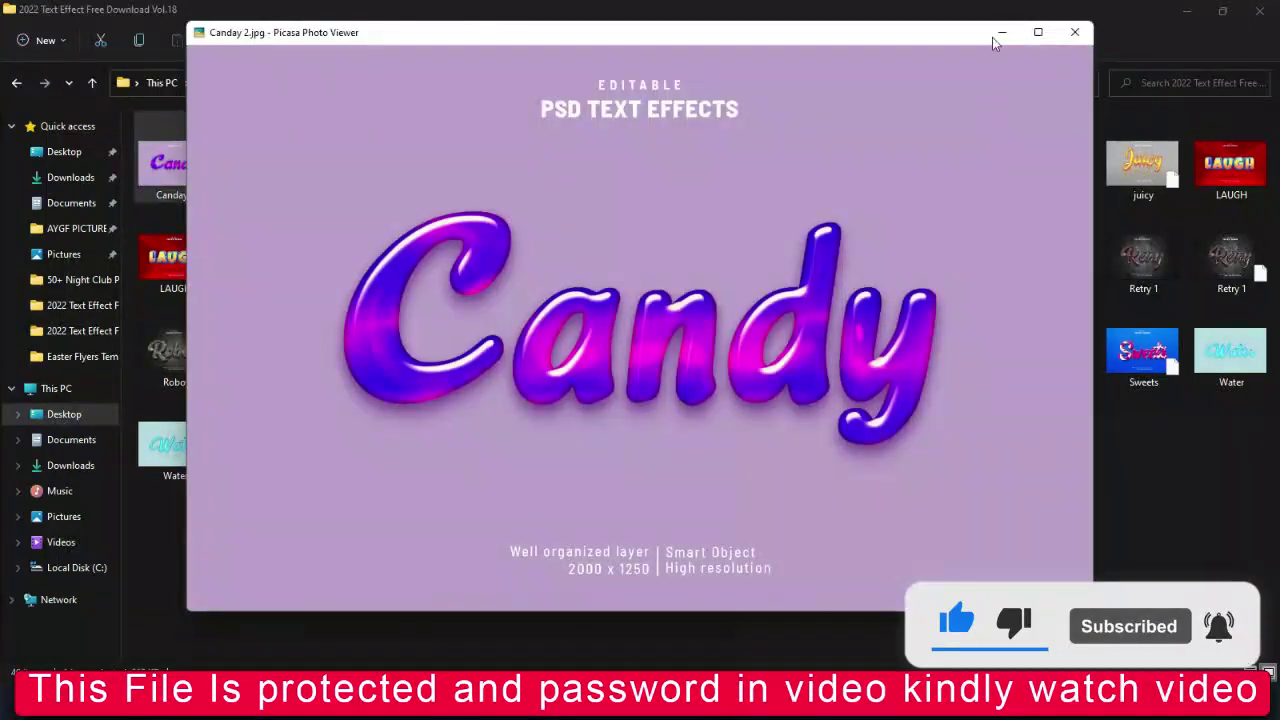
click(1040, 33)
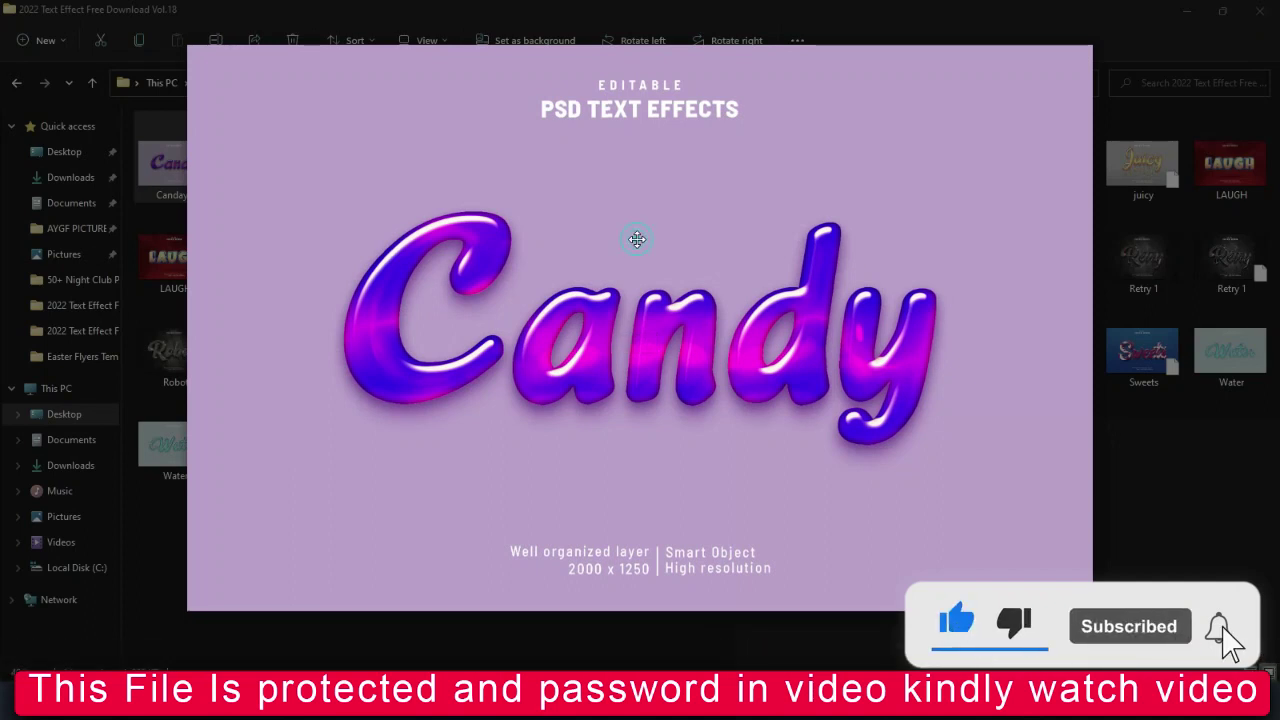
scroll(637, 239, up, 3)
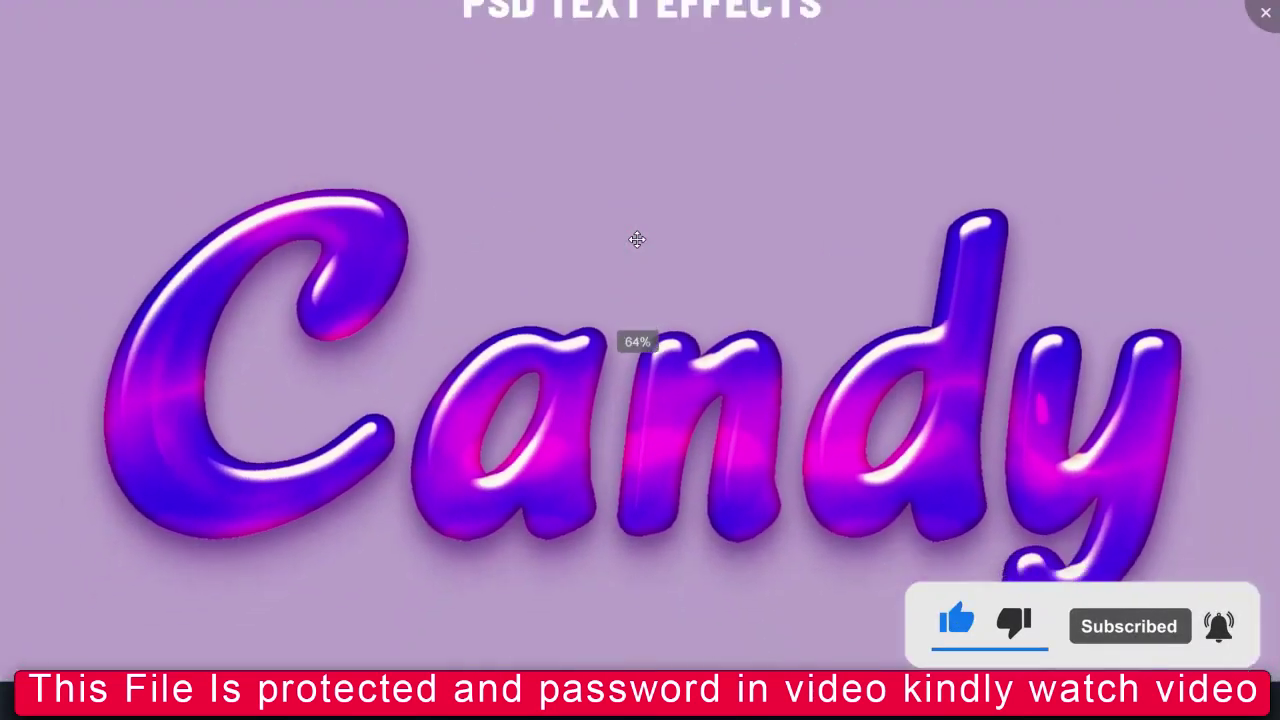
scroll(637, 239, down, 3)
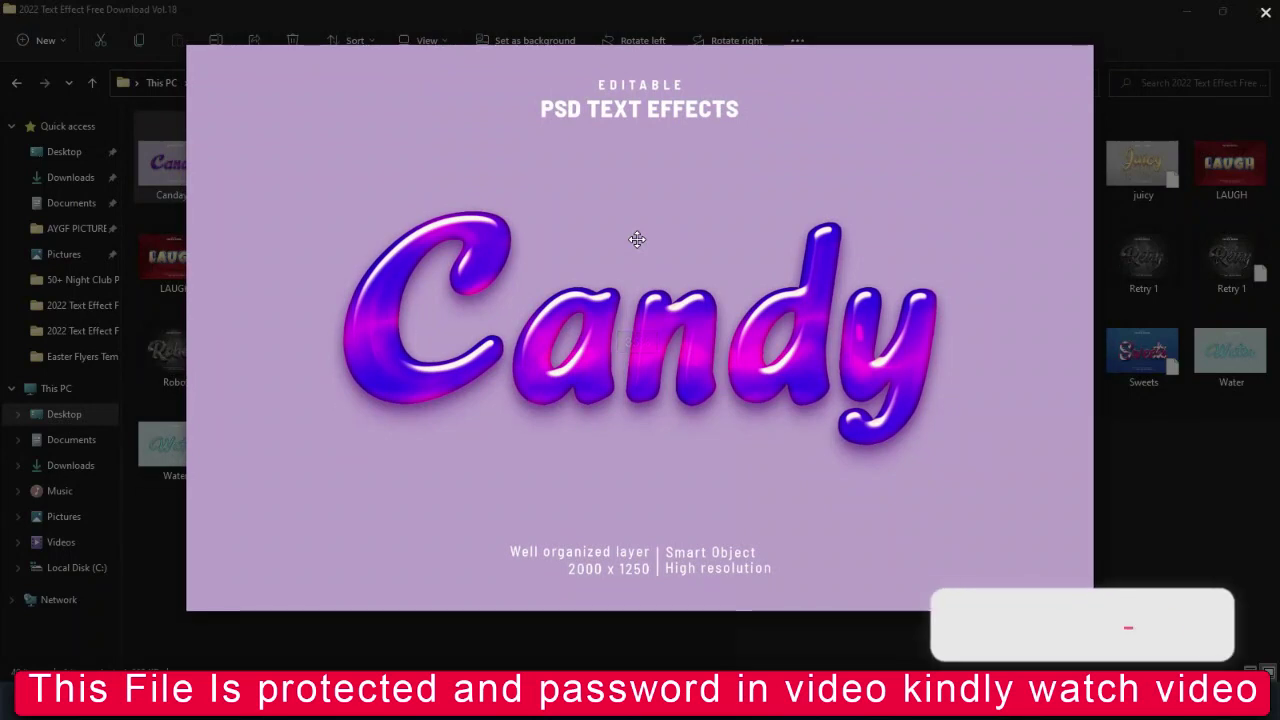
scroll(637, 239, up, 3)
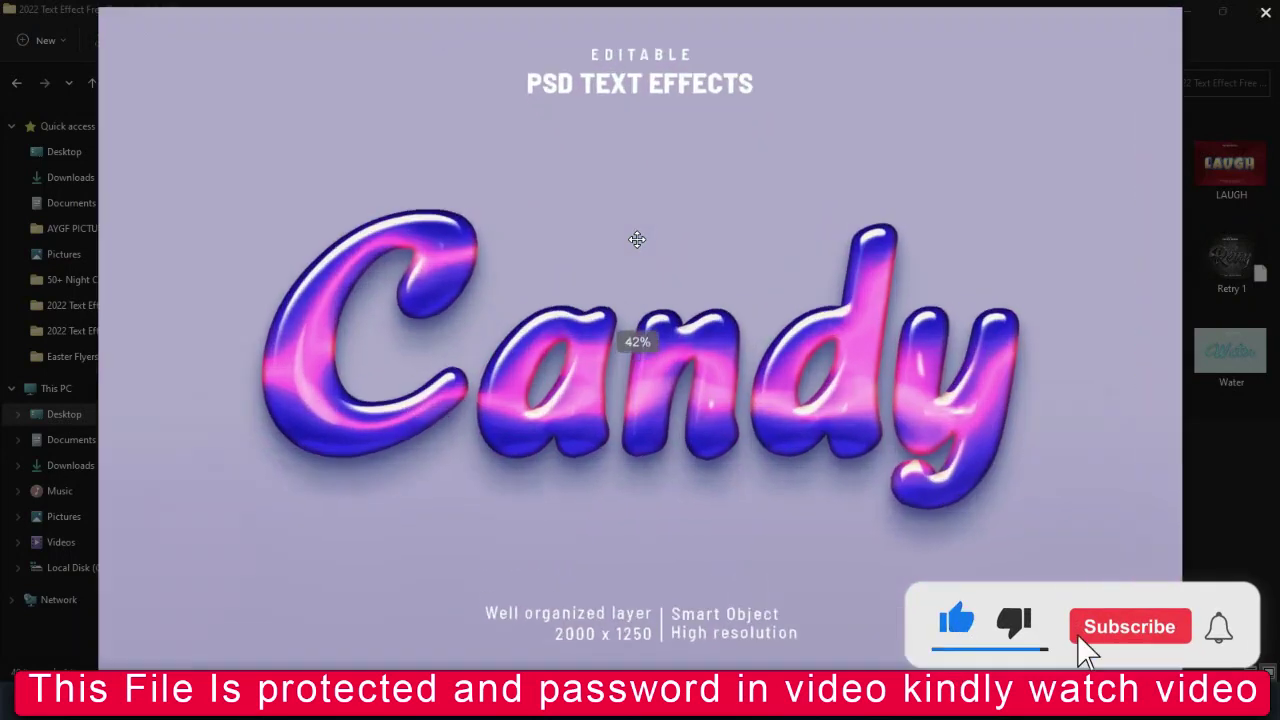
scroll(637, 239, down, 3)
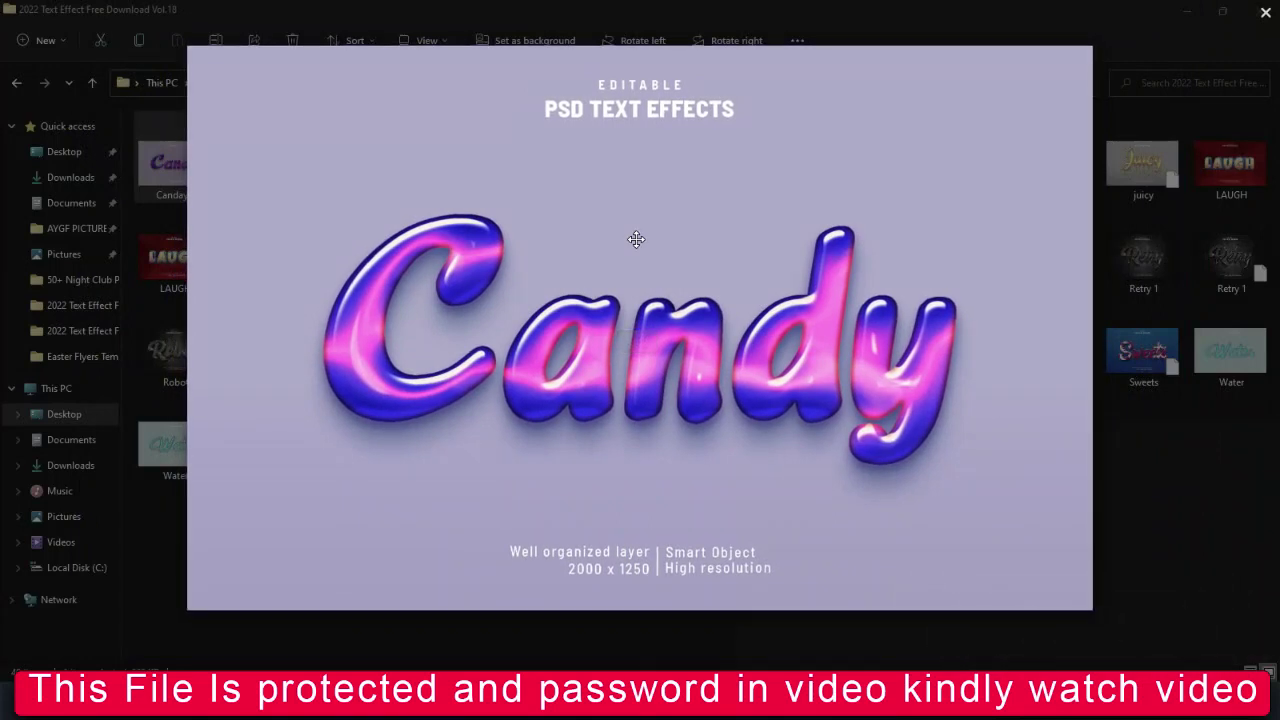
Advance to the Glossy preview and zoom in and out to inspect it
key(Right)
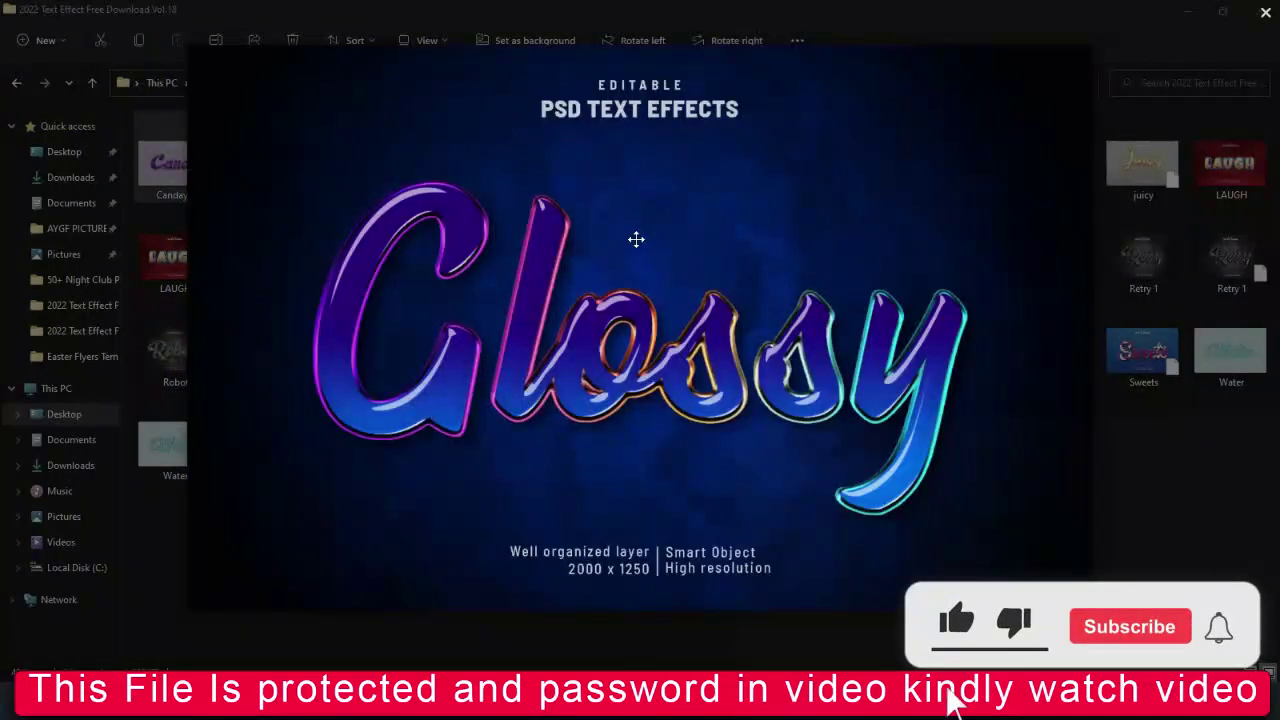
scroll(636, 239, up, 4)
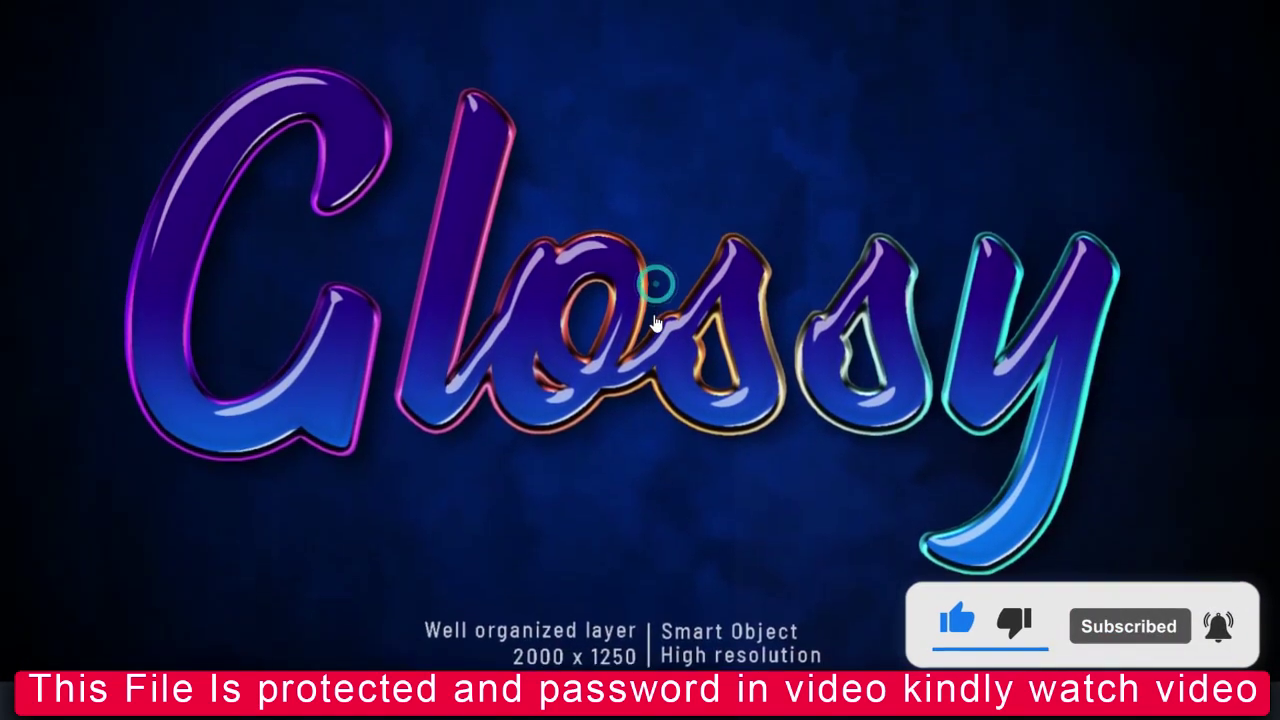
scroll(675, 348, up, 5)
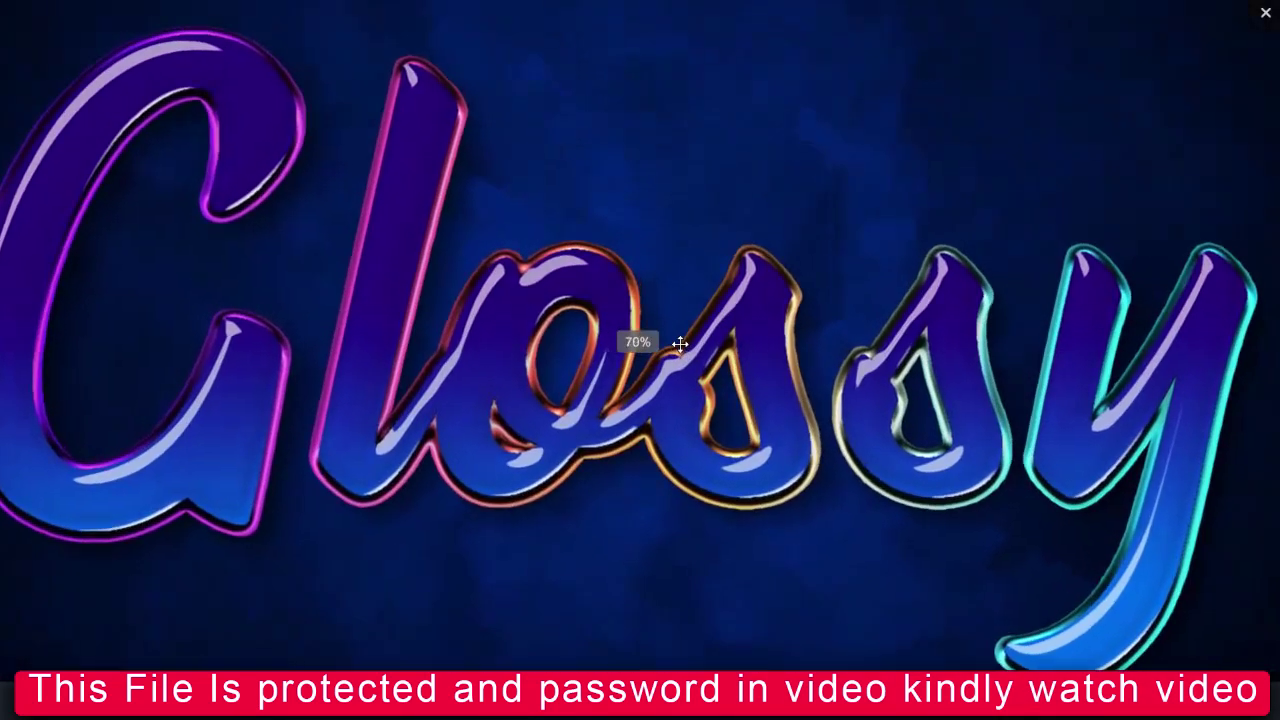
scroll(679, 343, down, 5)
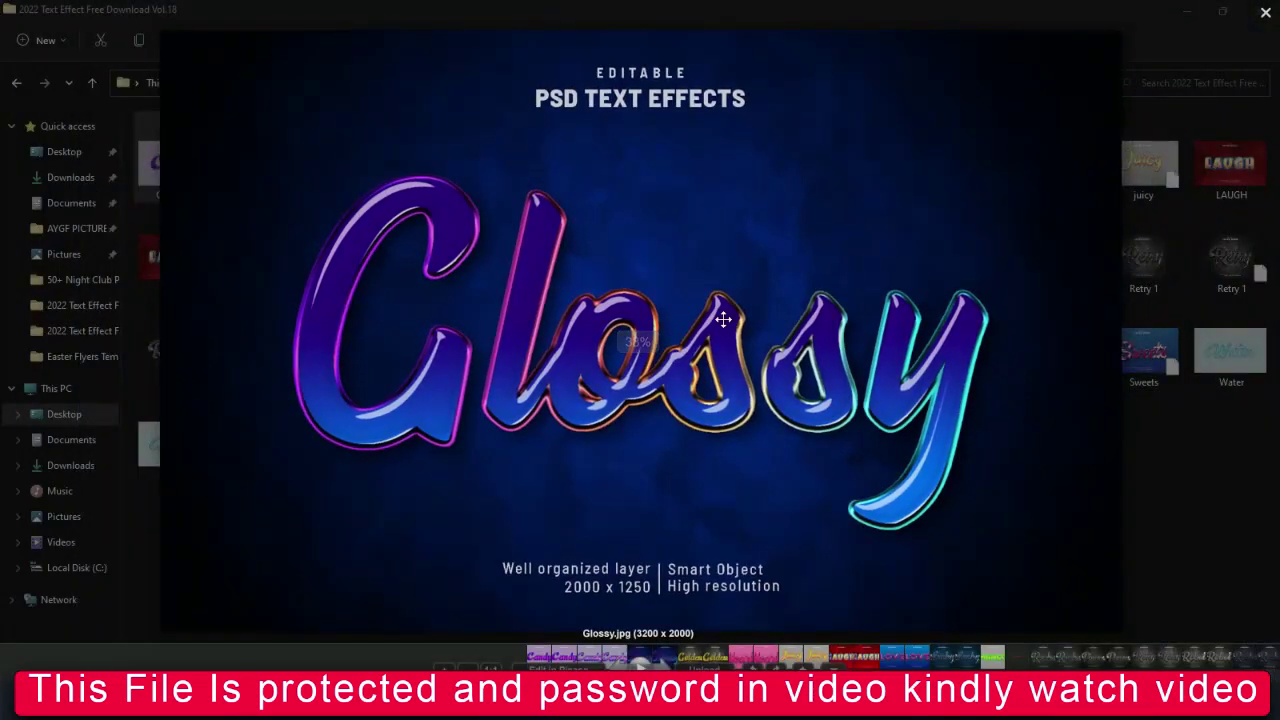
scroll(719, 322, up, 2)
scroll(719, 322, down, 2)
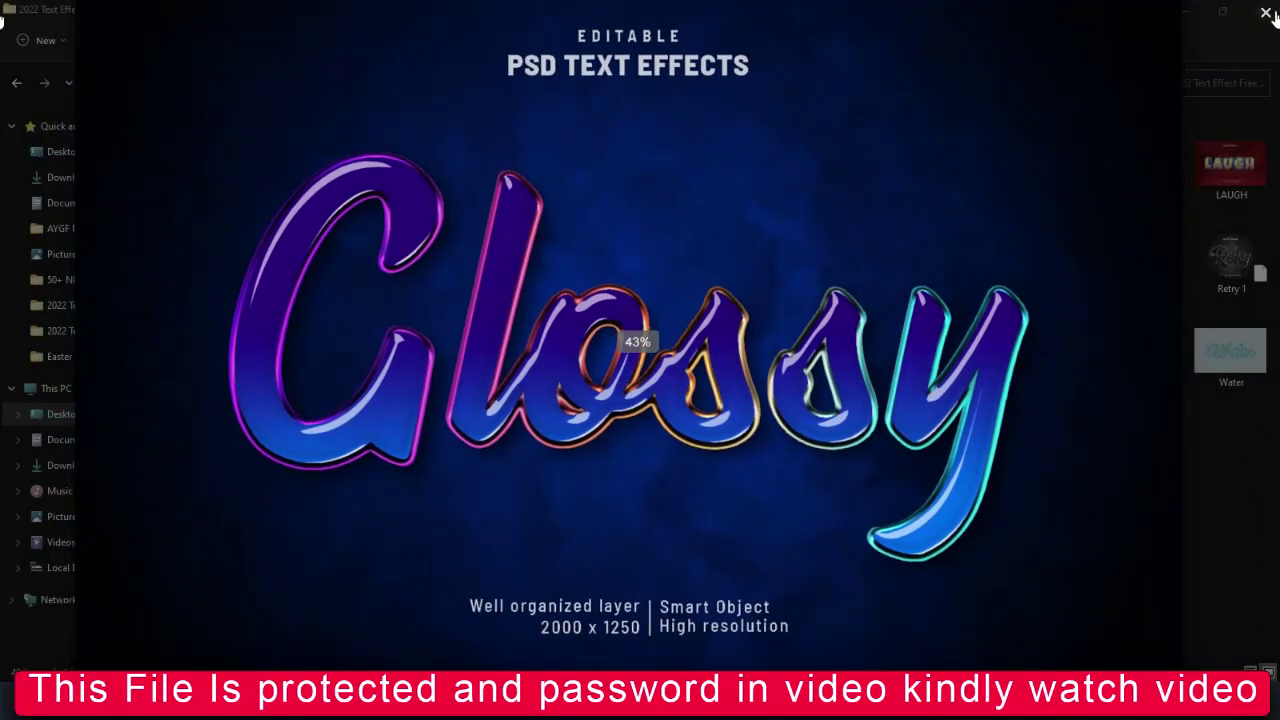
Close the Glossy preview and scroll through the template thumbnails in the folder
click(1267, 14)
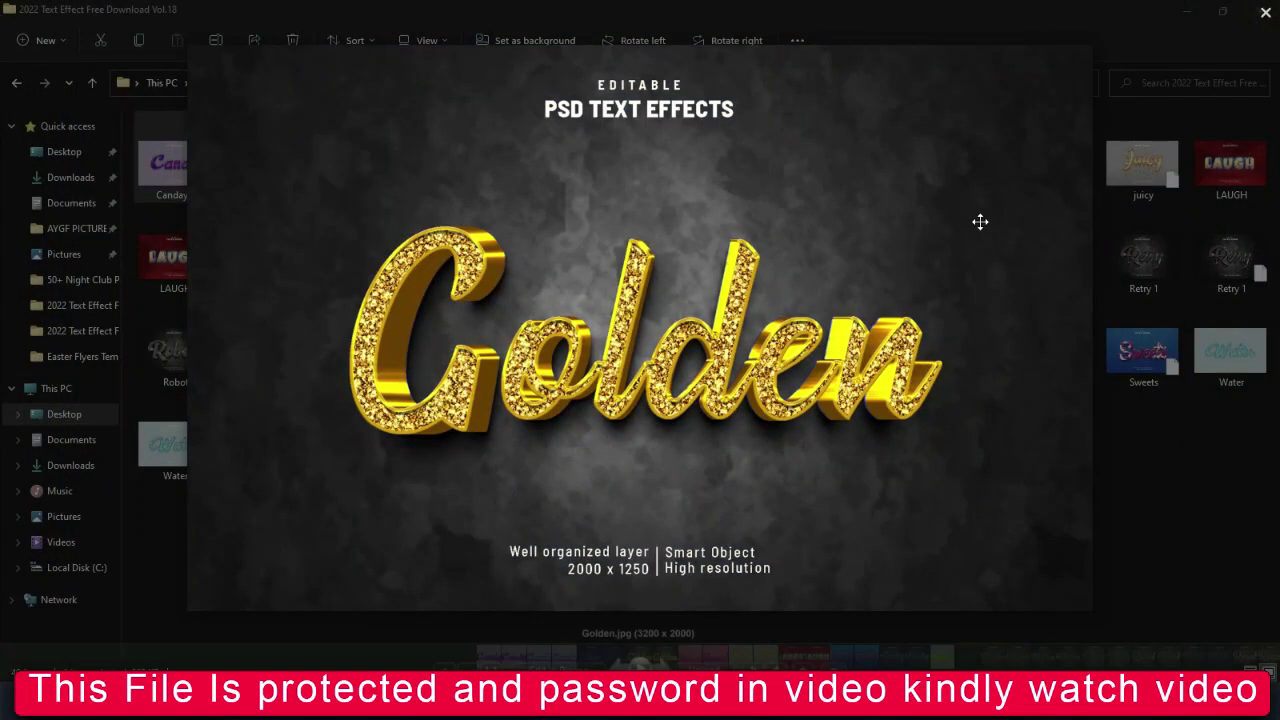
scroll(826, 260, up, 2)
scroll(766, 323, up, 2)
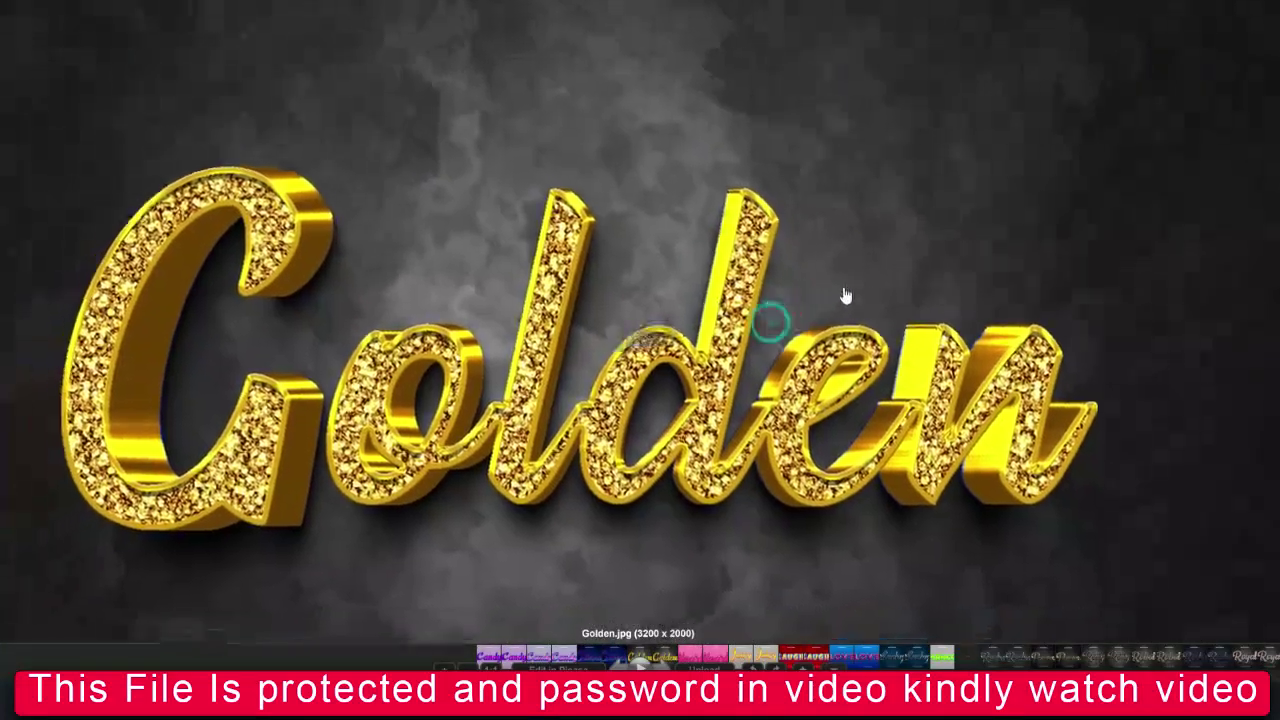
scroll(800, 320, down, 1)
scroll(825, 342, down, 1)
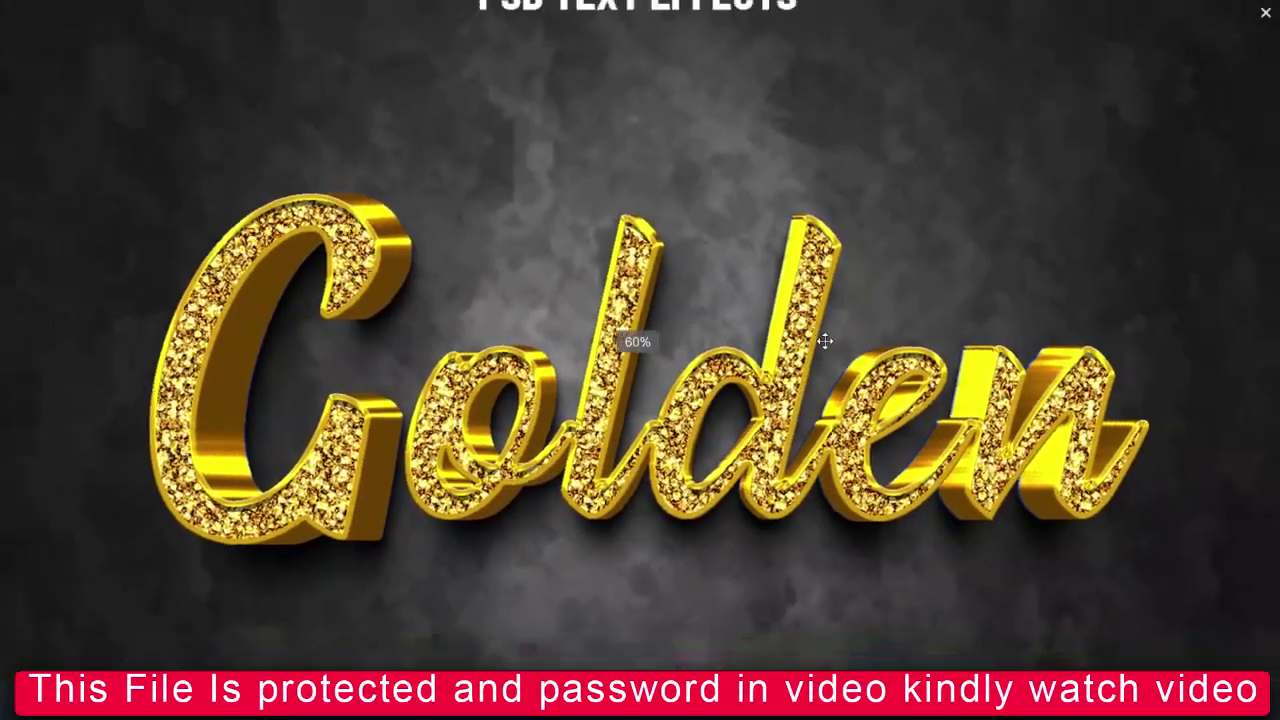
scroll(825, 342, down, 3)
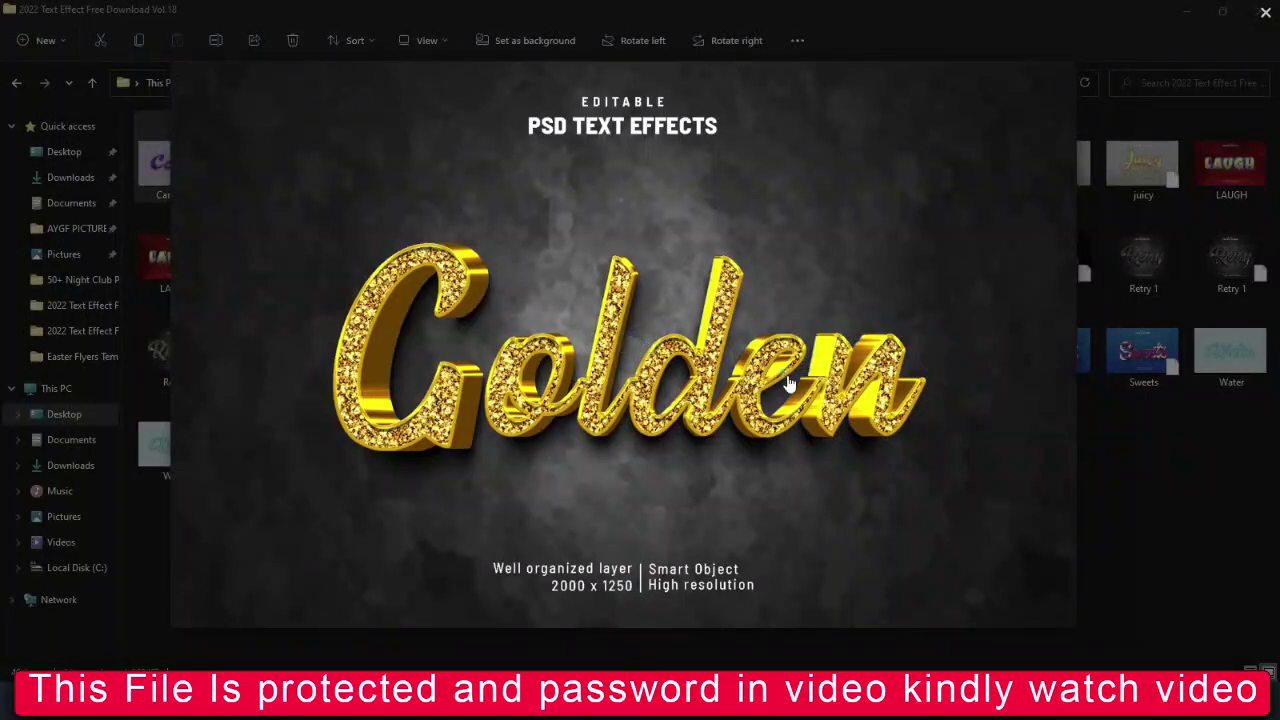
scroll(860, 440, up, 1)
scroll(765, 400, down, 1)
scroll(755, 456, up, 3)
scroll(736, 408, down, 2)
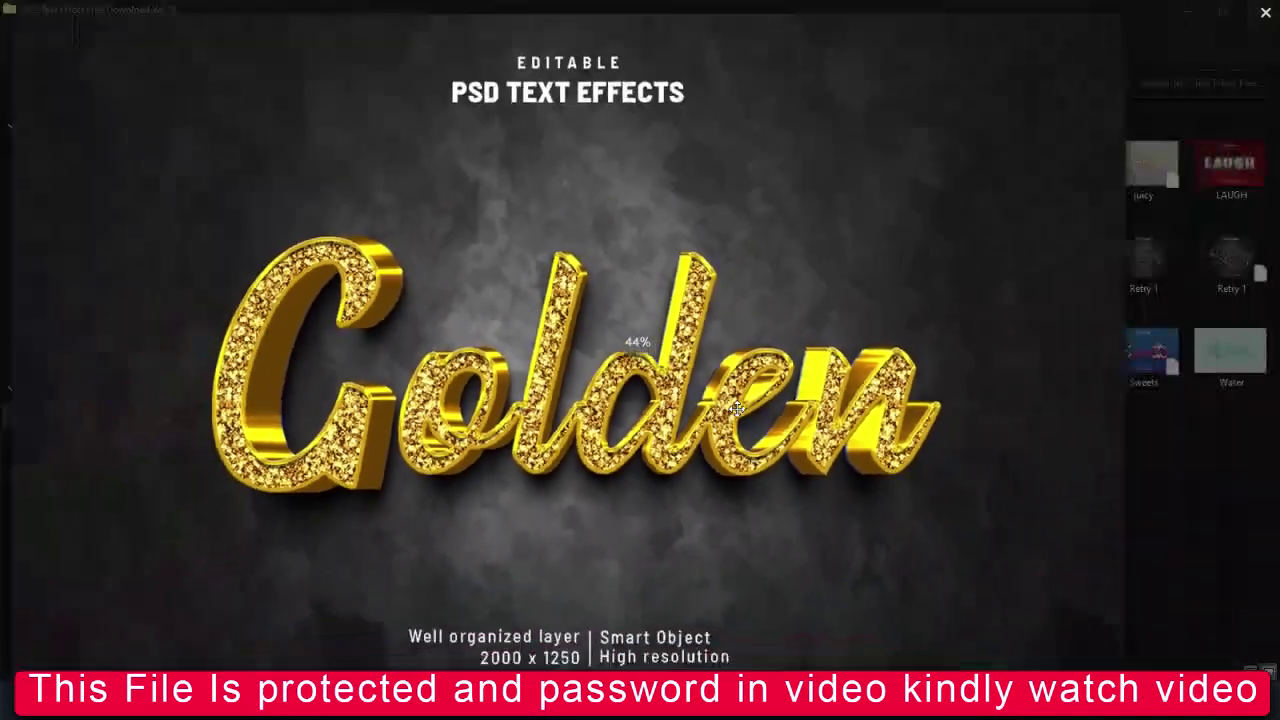
scroll(736, 408, down, 1)
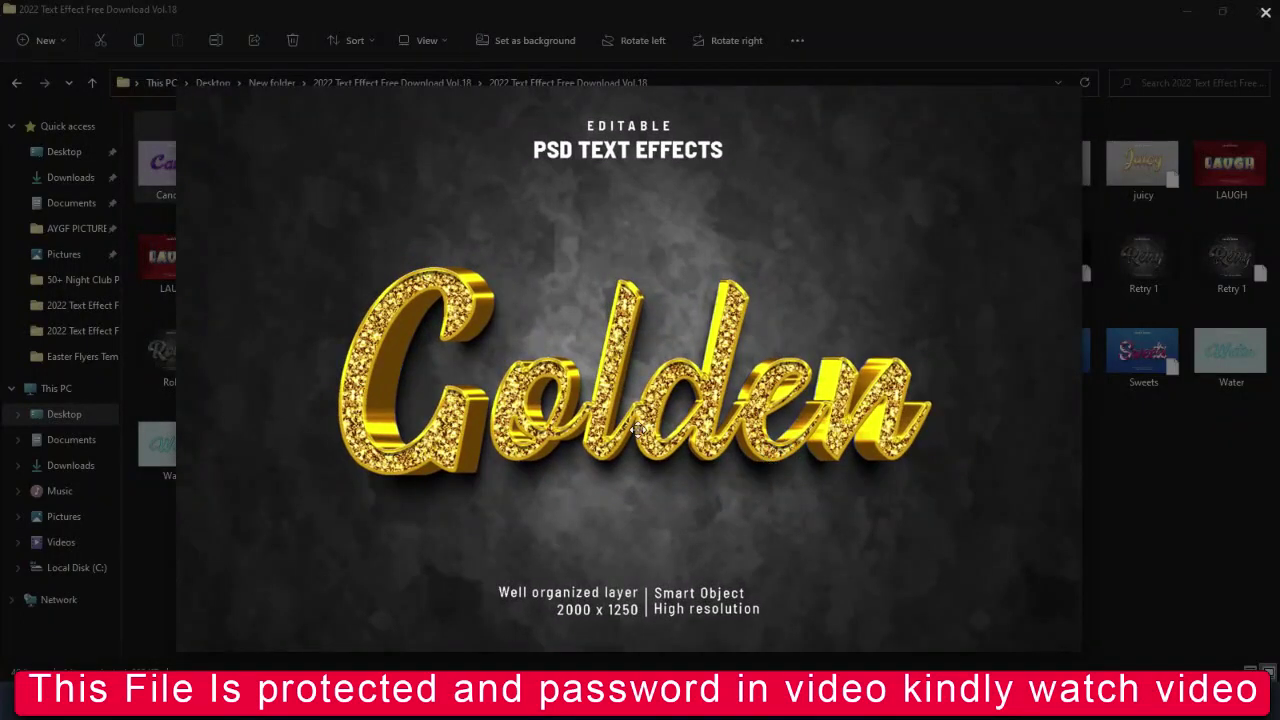
scroll(864, 245, up, 2)
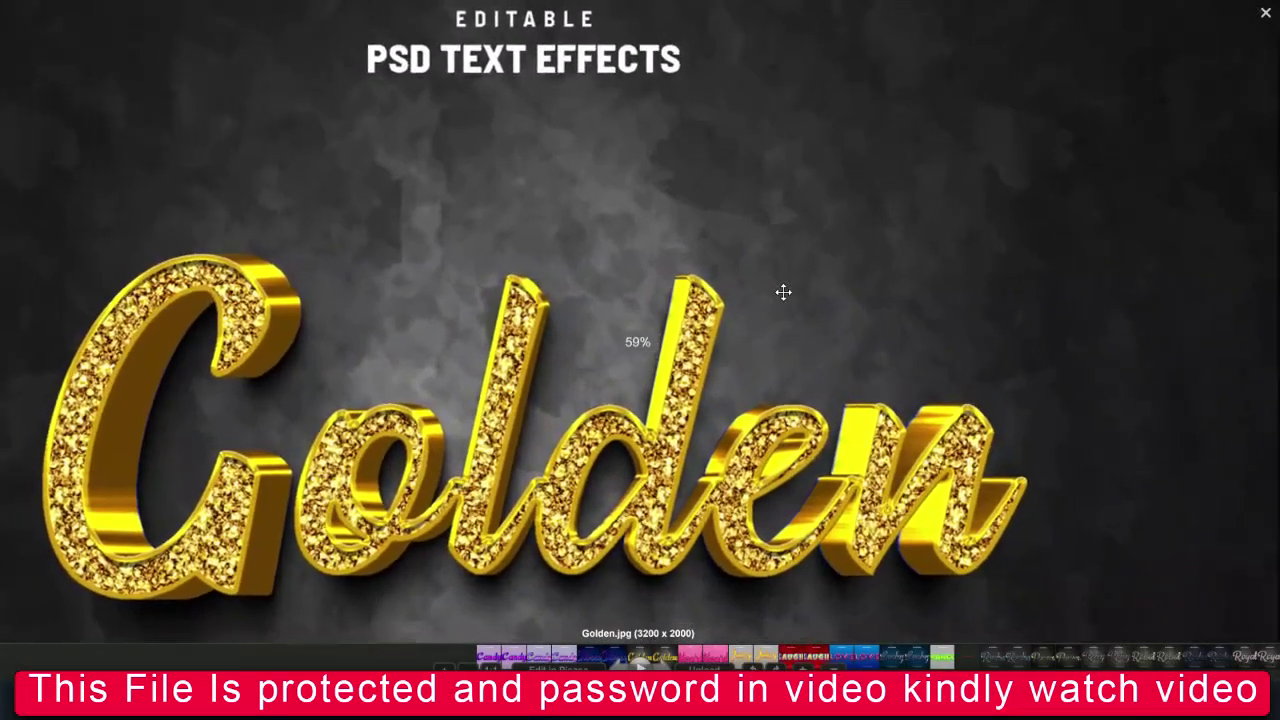
scroll(786, 286, down, 2)
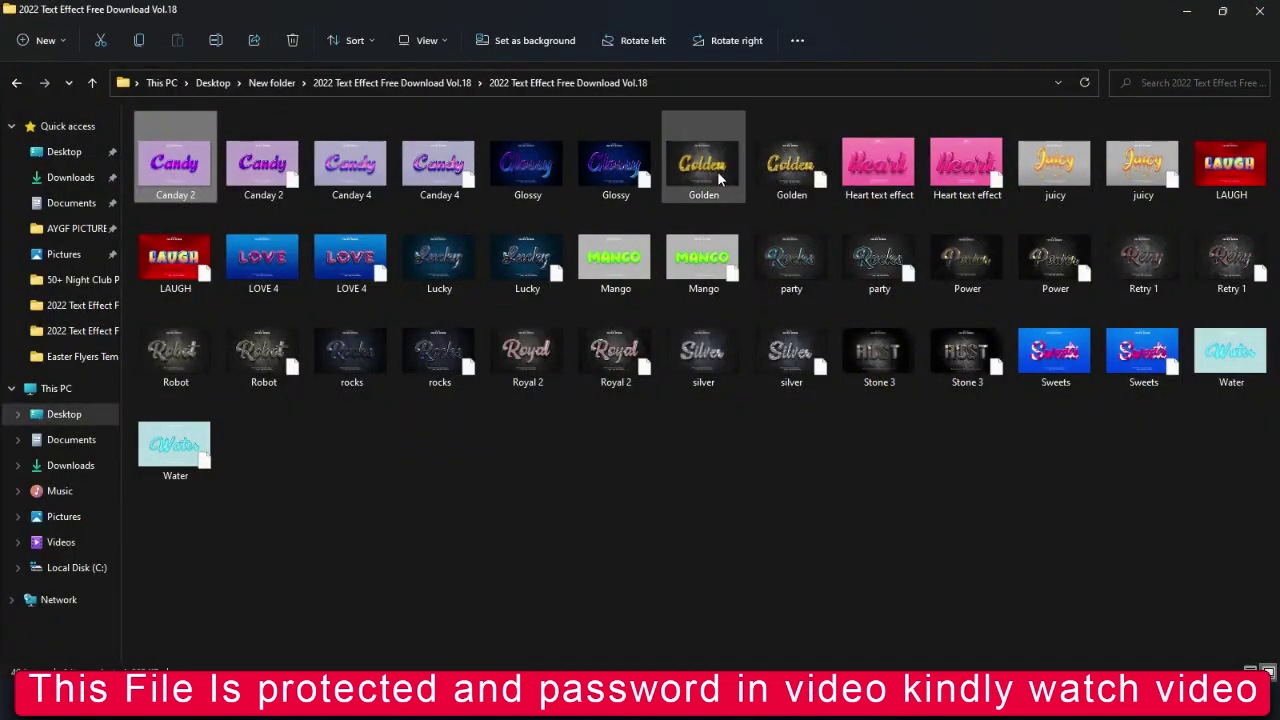
Open the Golden preview, then advance to the pink Heart image and zoom to inspect it
double_click(720, 173)
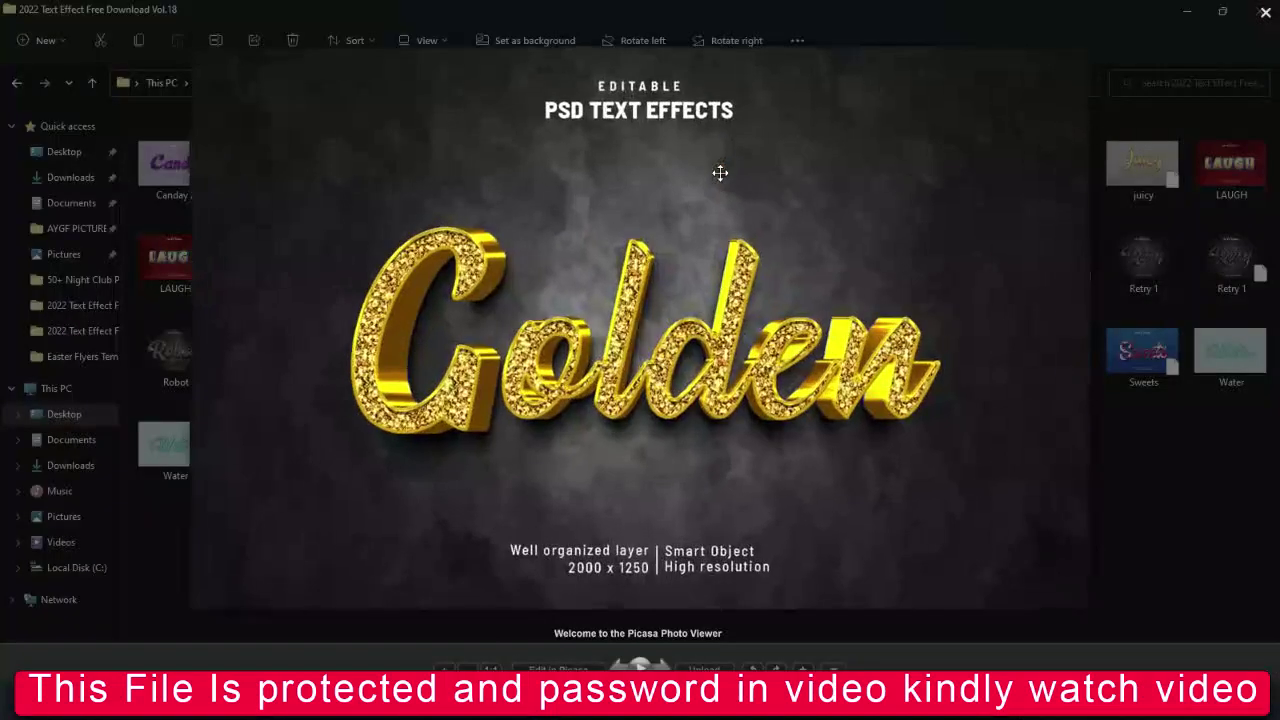
key(Right)
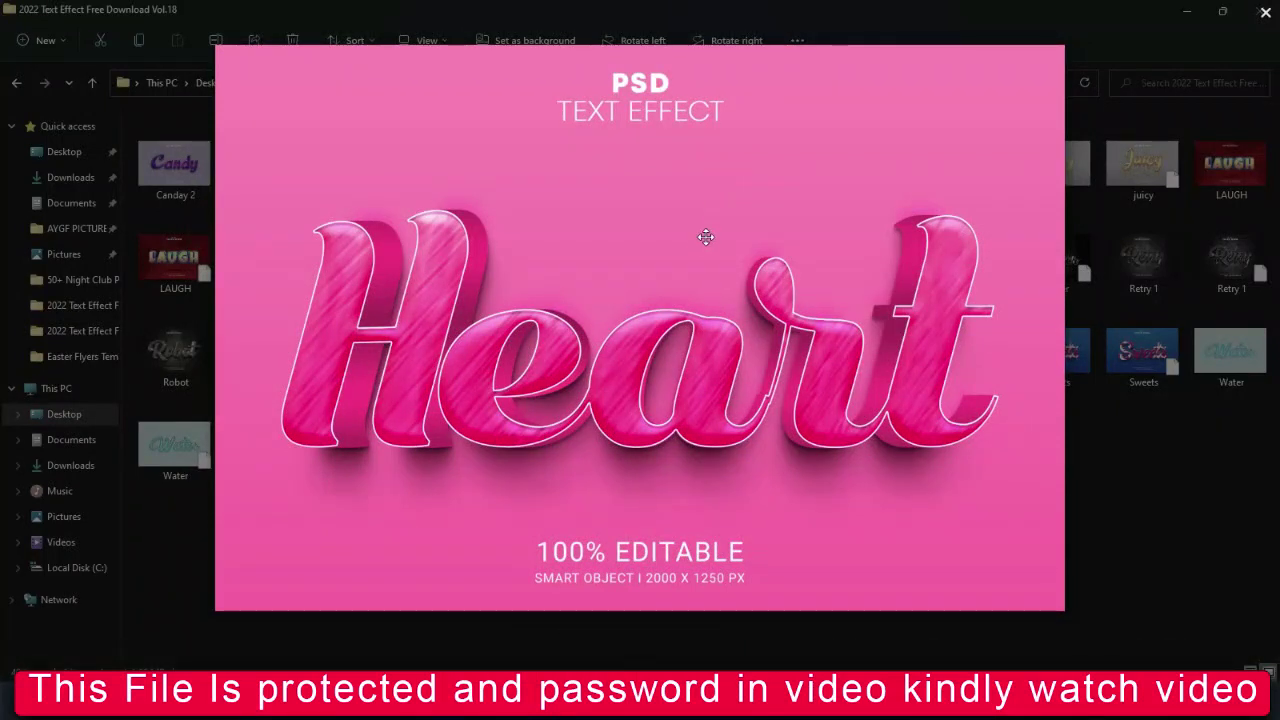
scroll(700, 240, up, 2)
scroll(696, 242, down, 2)
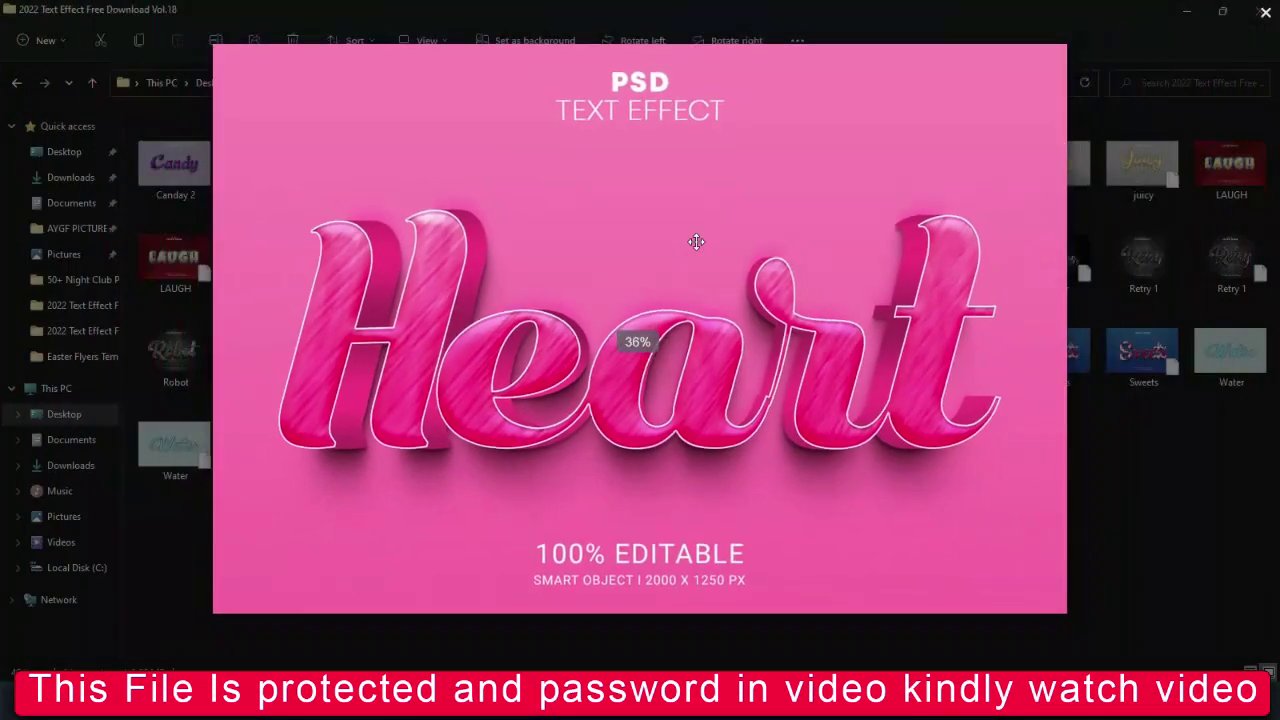
scroll(716, 264, up, 2)
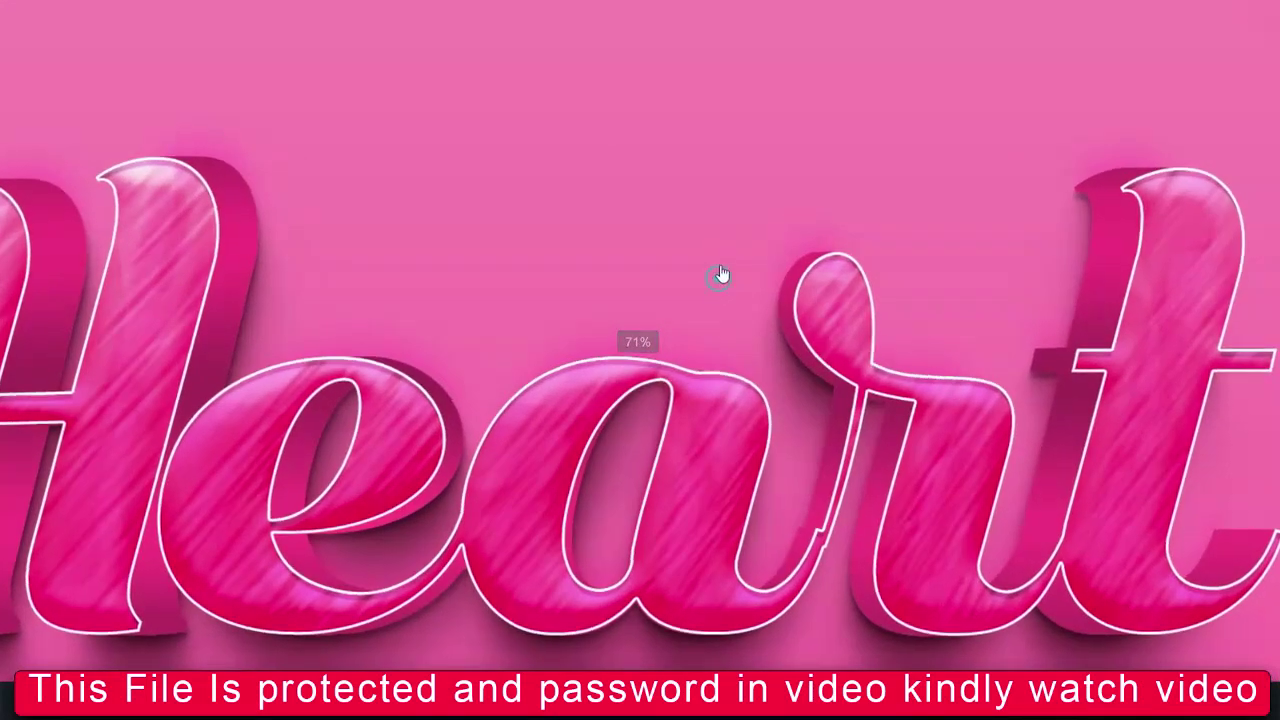
scroll(722, 250, up, 1)
scroll(722, 242, down, 3)
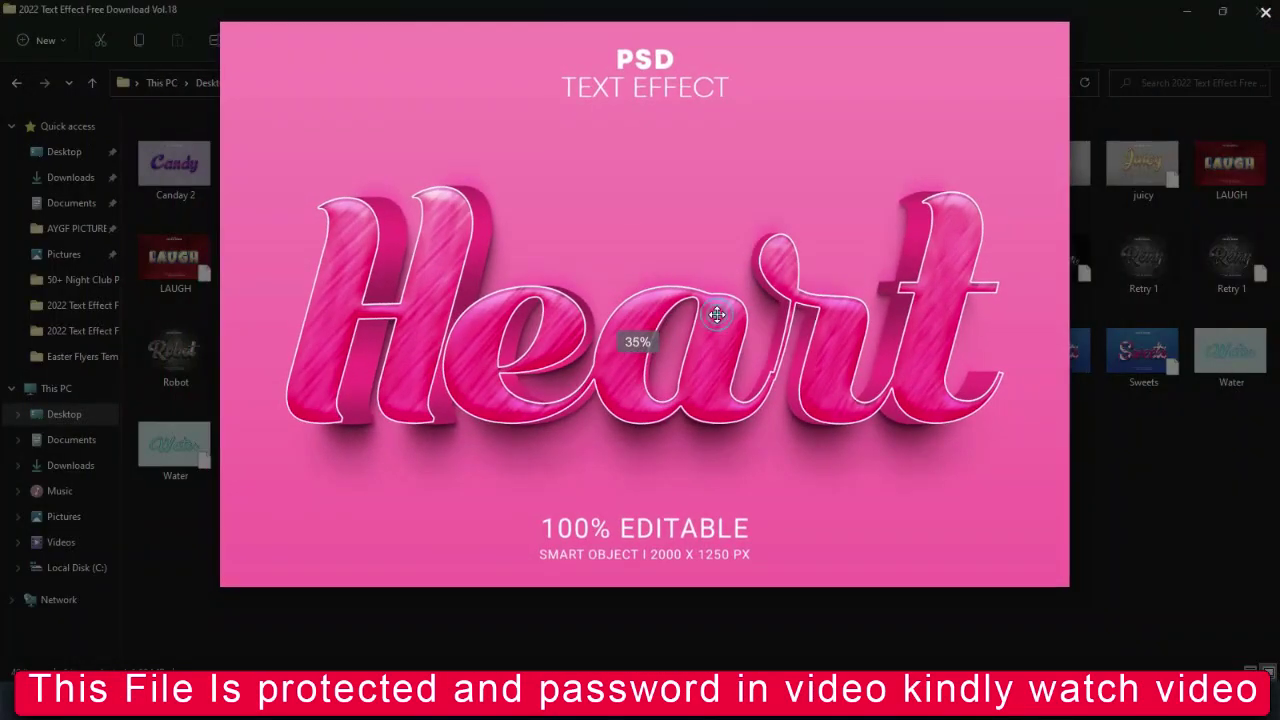
scroll(723, 282, up, 2)
scroll(723, 280, up, 1)
scroll(723, 280, down, 2)
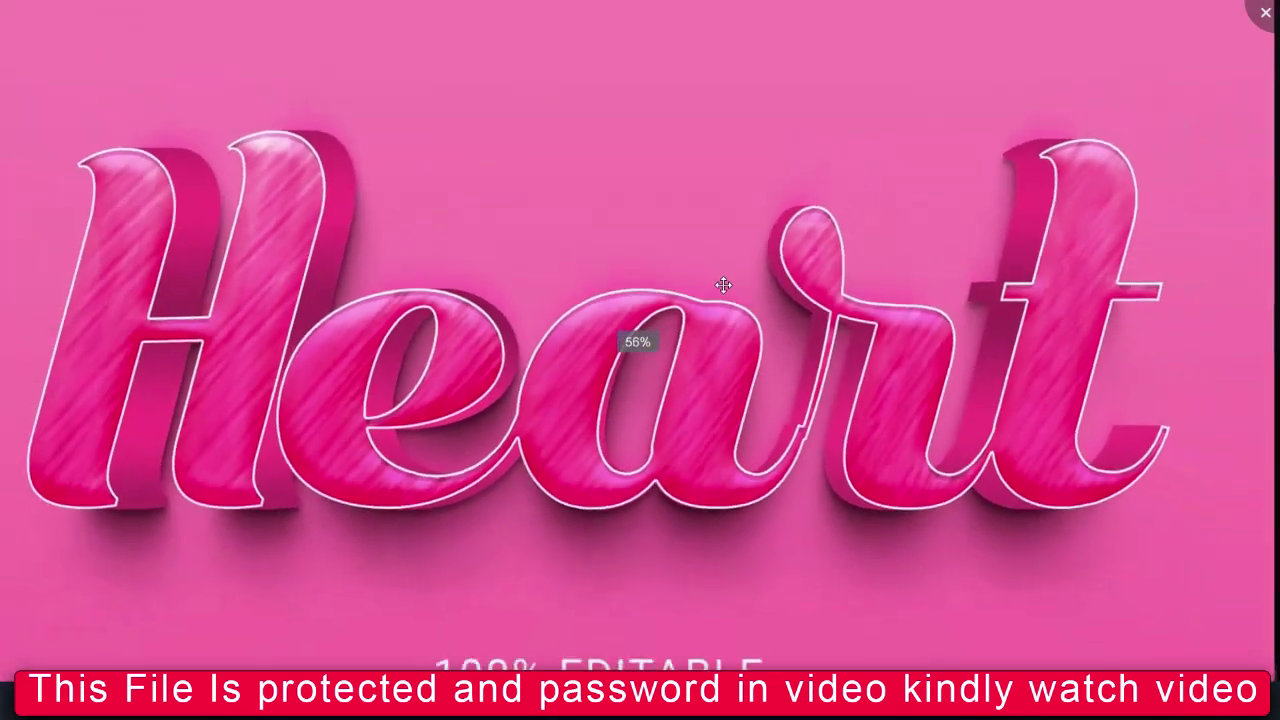
scroll(723, 284, down, 1)
scroll(723, 285, down, 1)
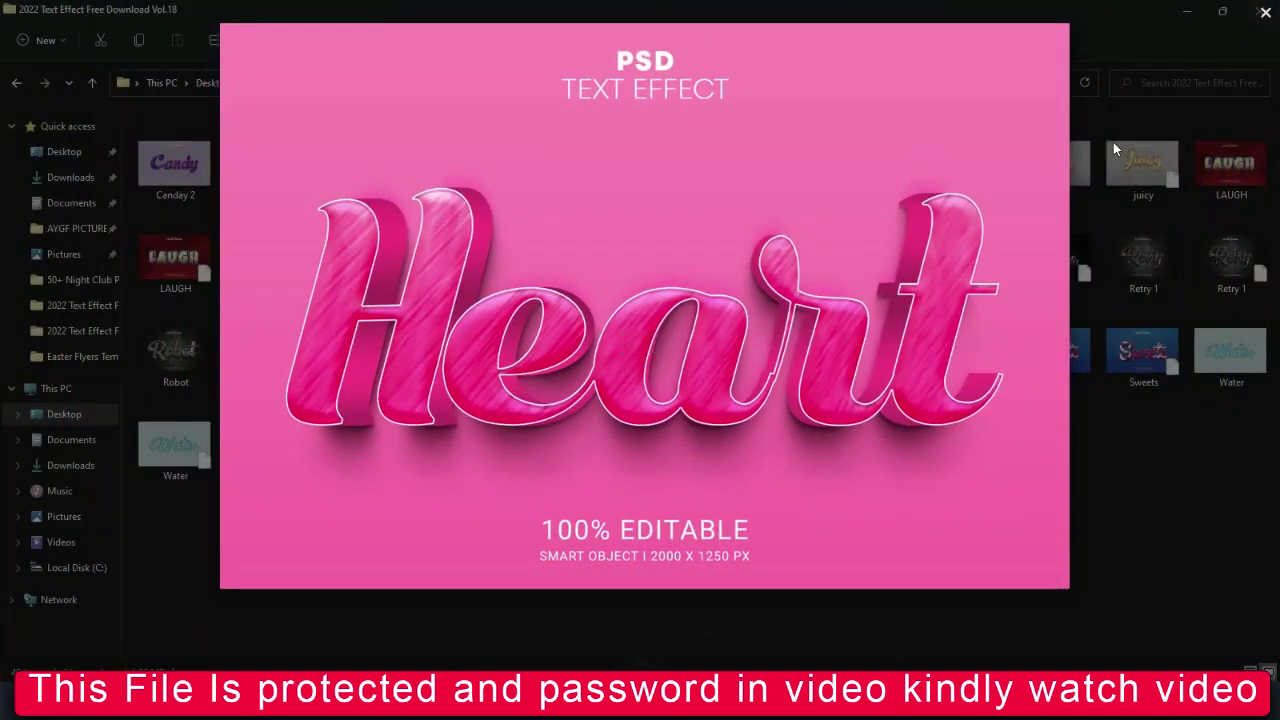
Advance to the Juicy dripping-text preview, zooming and panning to inspect it
key(Right)
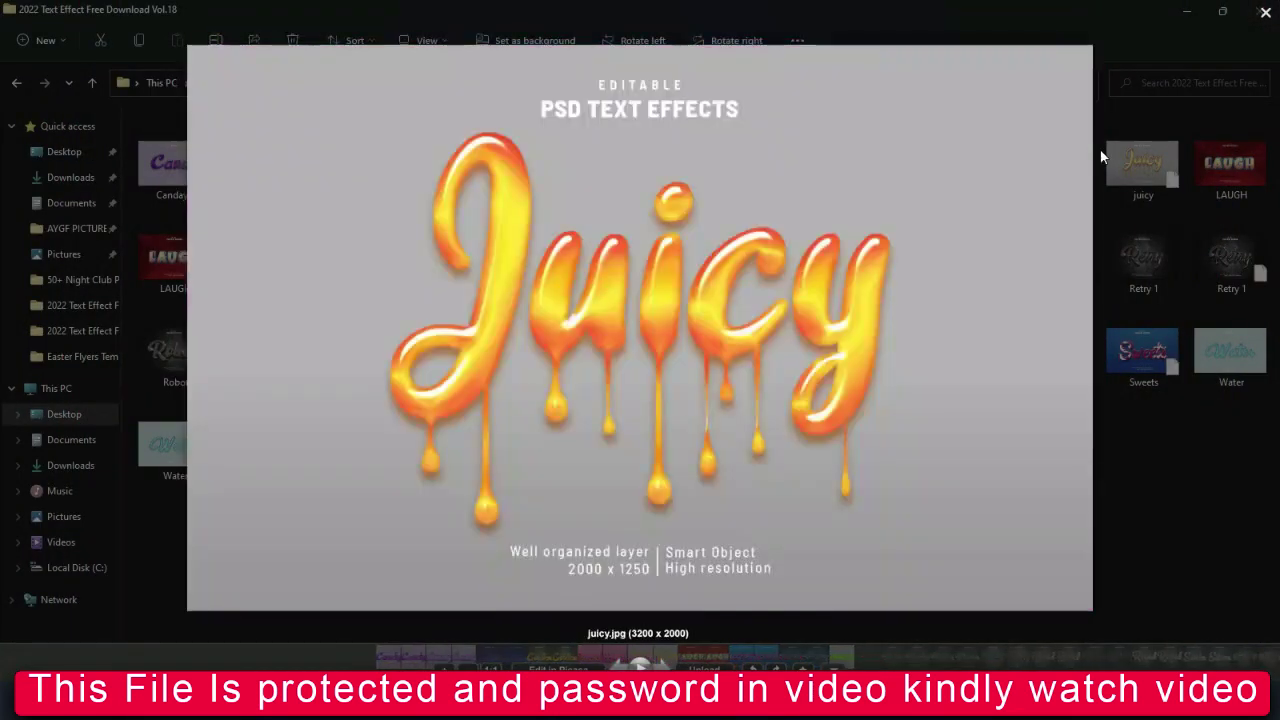
scroll(860, 168, up, 2)
scroll(746, 146, up, 2)
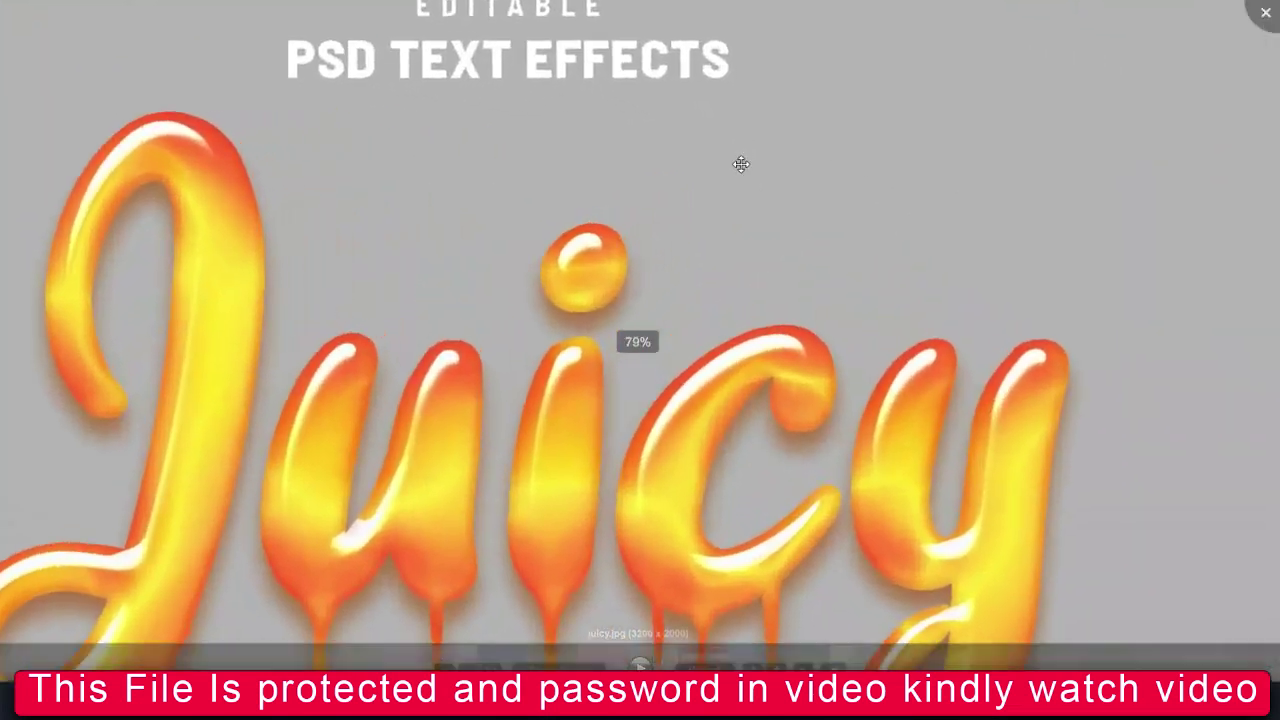
scroll(737, 163, down, 2)
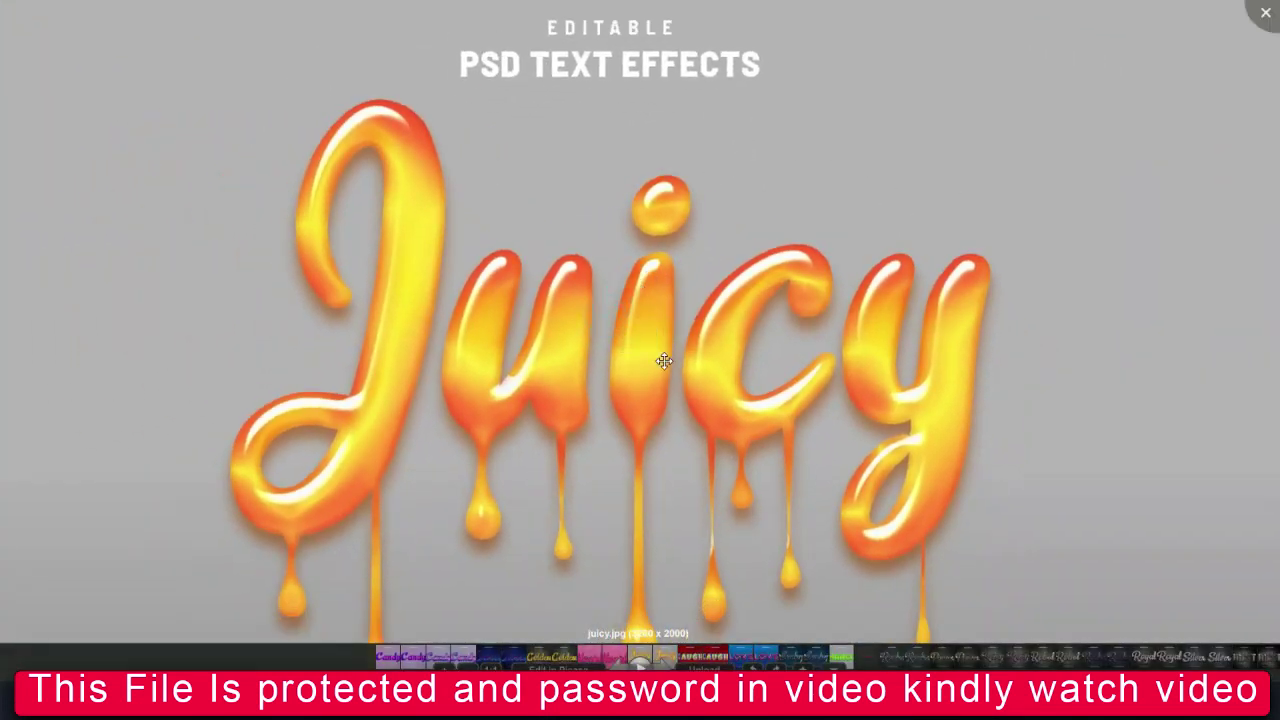
drag(703, 350, 709, 320)
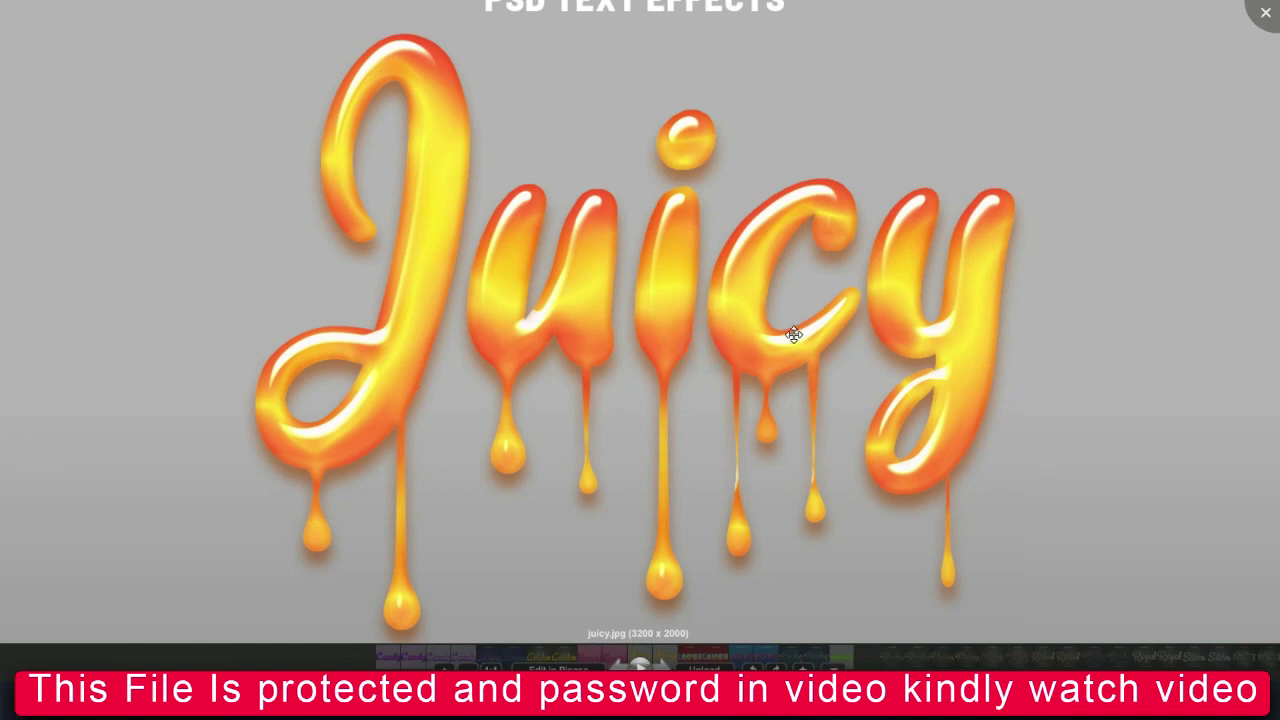
scroll(725, 336, down, 1)
scroll(723, 337, down, 2)
scroll(727, 333, up, 4)
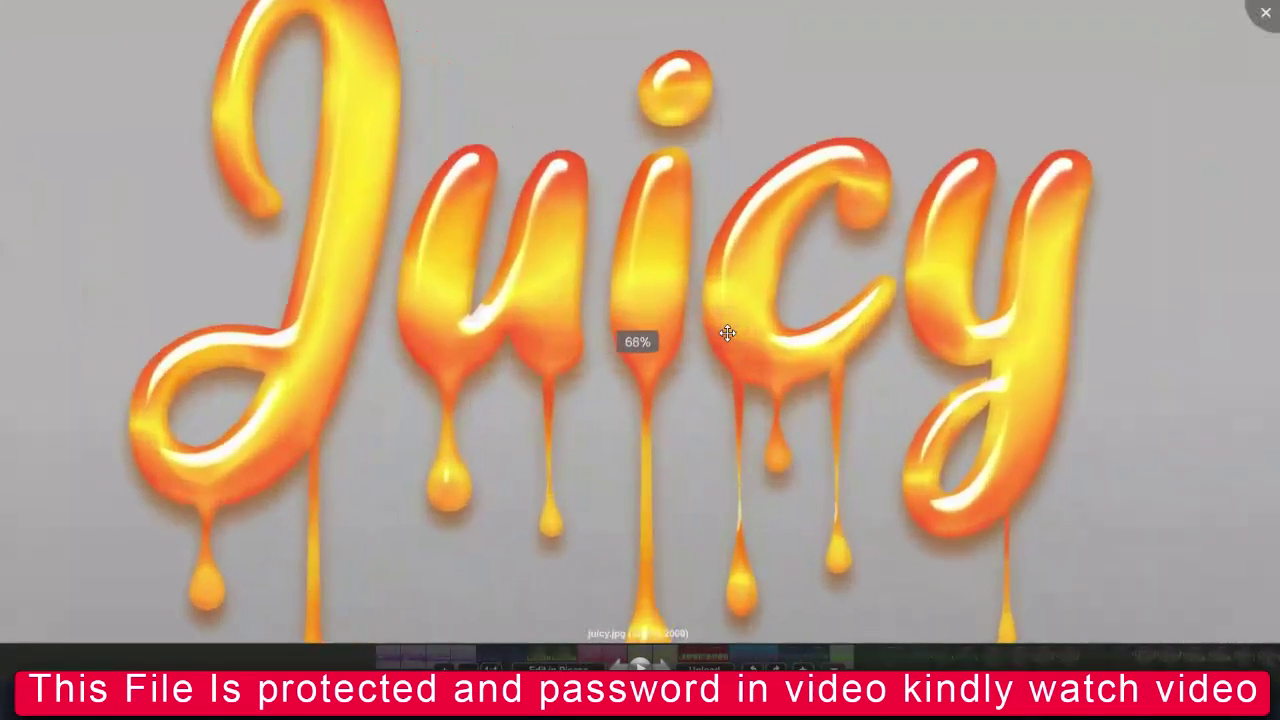
scroll(727, 333, up, 2)
scroll(723, 334, up, 1)
scroll(723, 334, down, 1)
scroll(724, 339, down, 2)
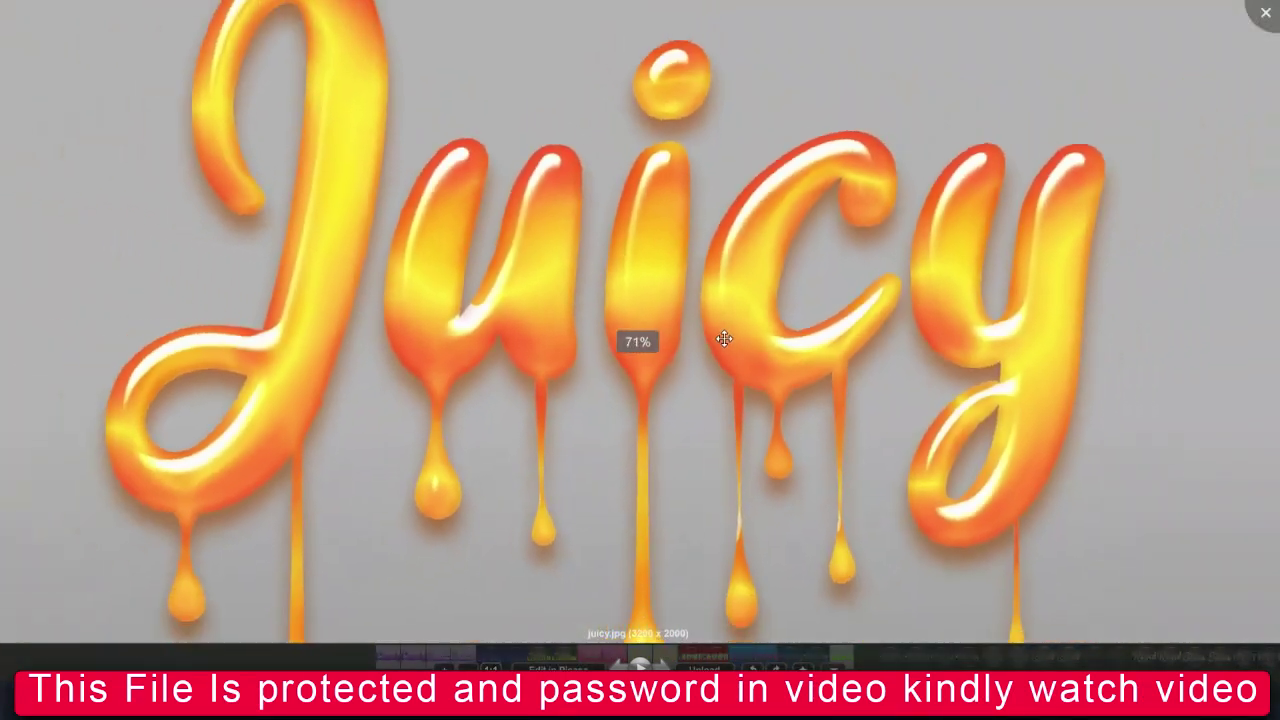
scroll(724, 339, down, 2)
scroll(724, 339, down, 1)
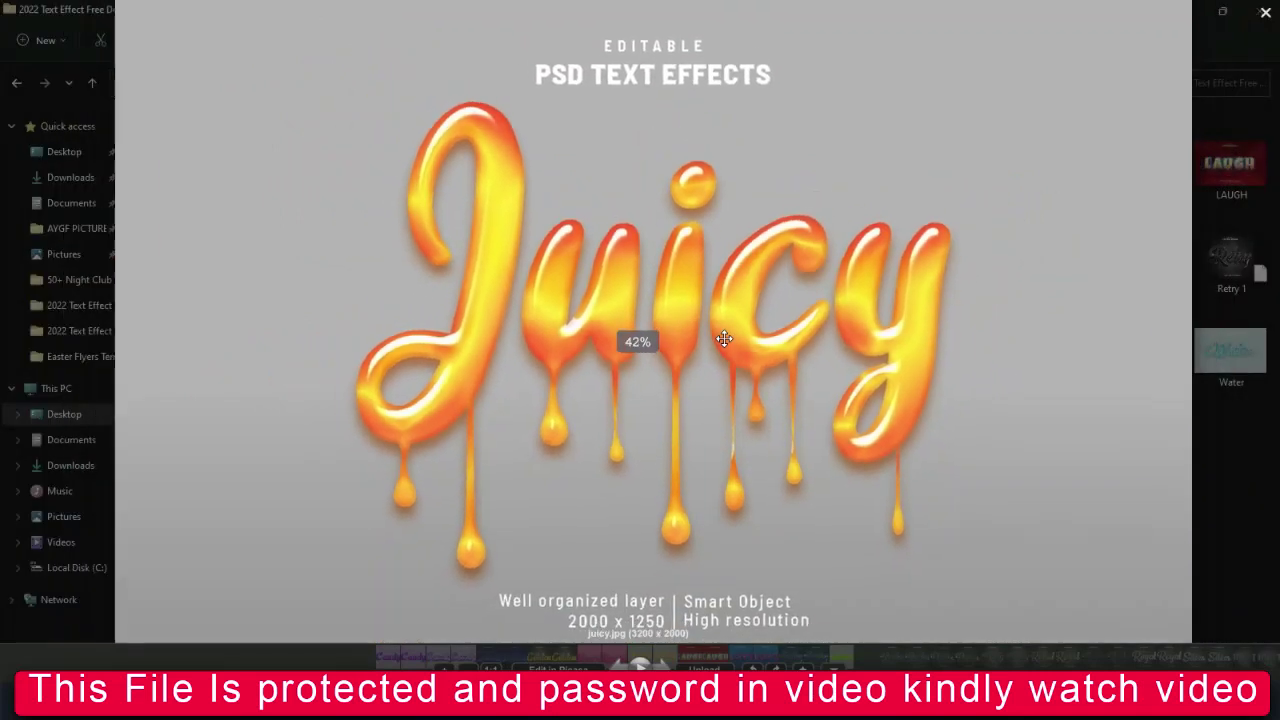
scroll(780, 320, down, 1)
Step past juicy.psd to the LAUGH image and zoom and pan across it
key(Right)
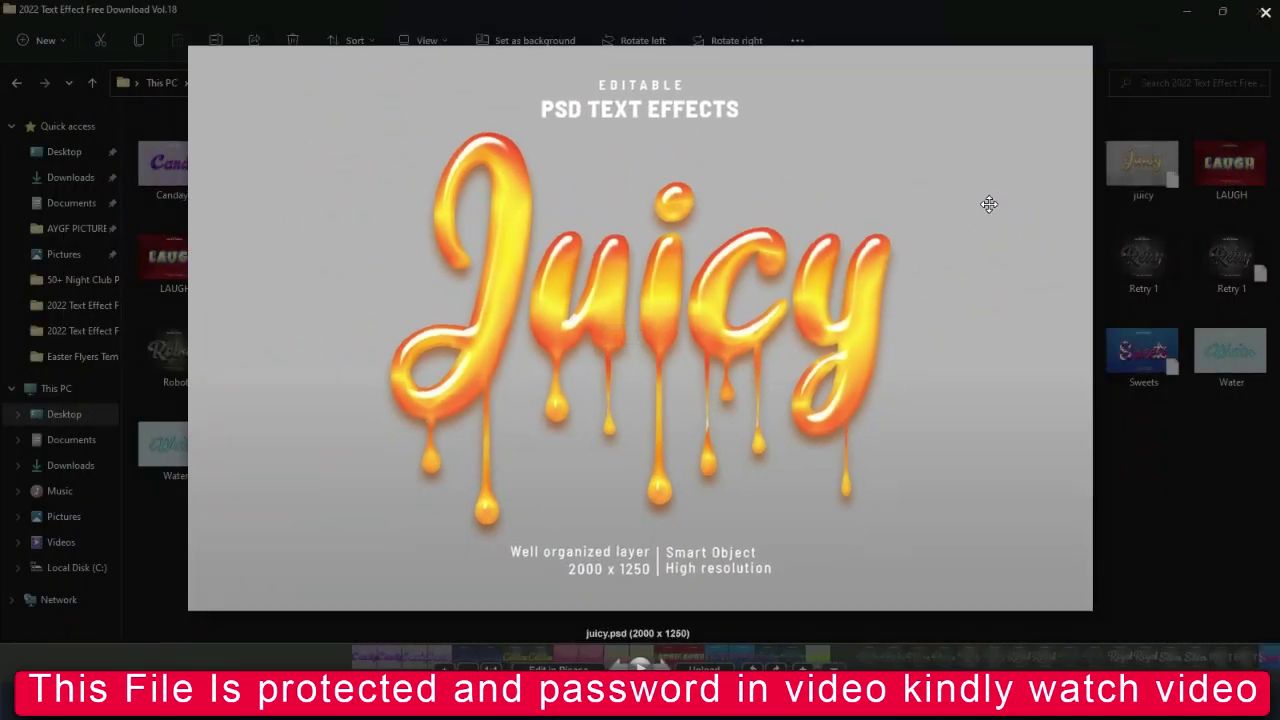
key(Right)
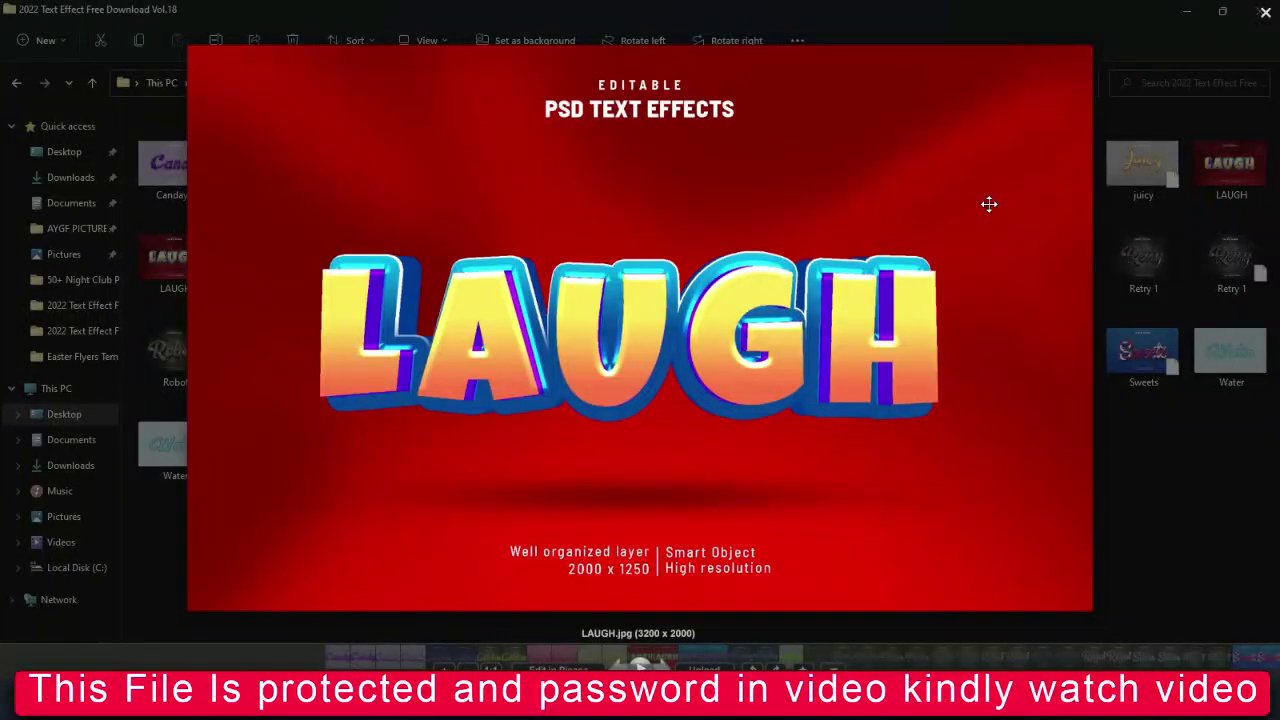
scroll(975, 270, up, 3)
scroll(835, 371, up, 1)
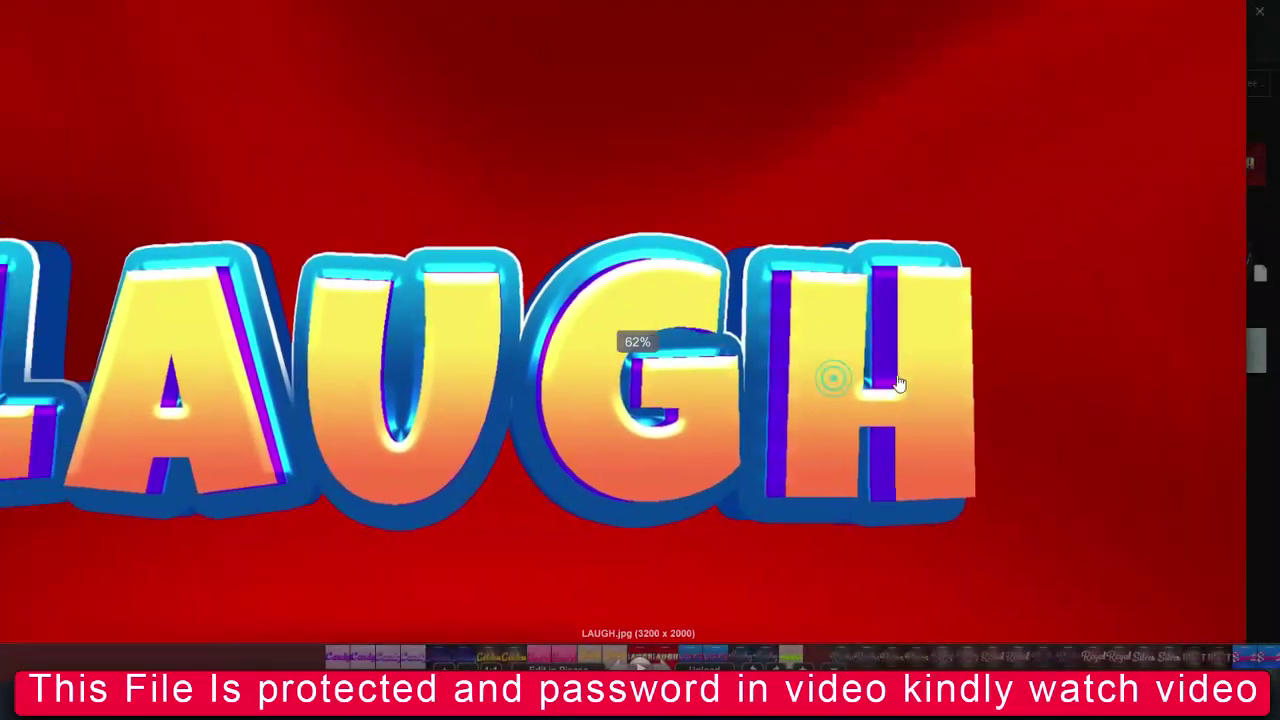
drag(725, 455, 915, 451)
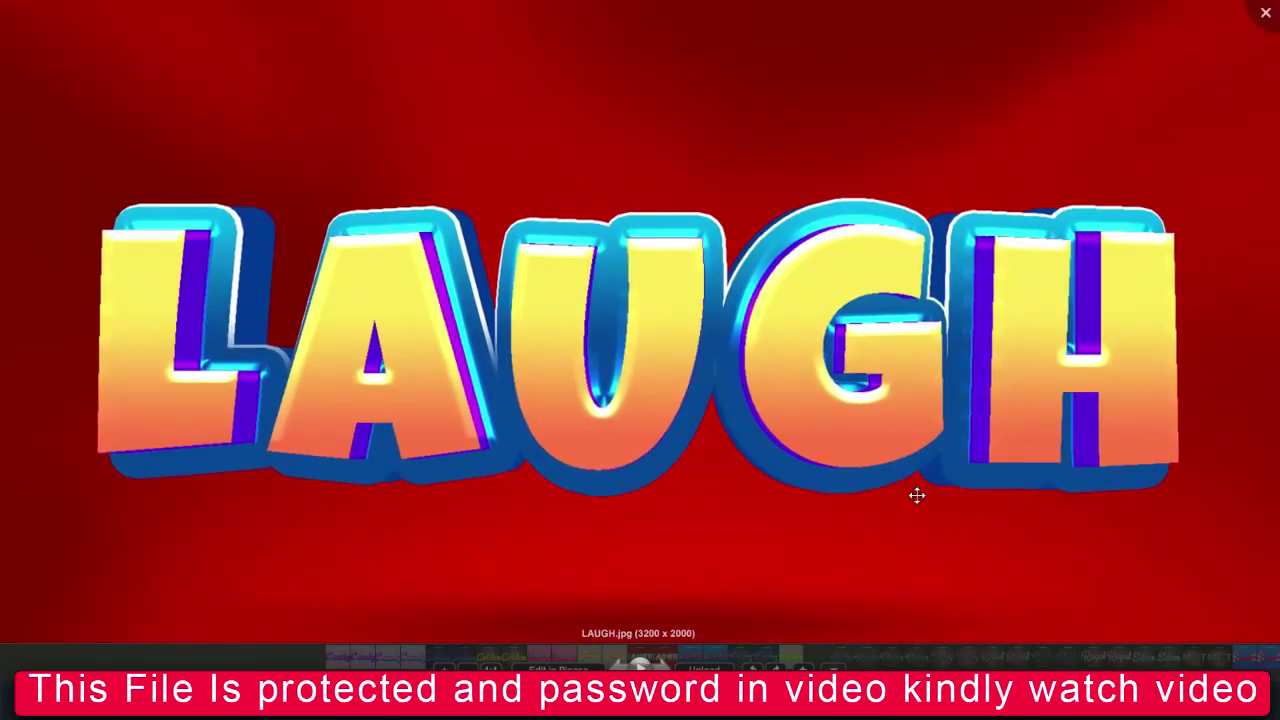
scroll(914, 470, down, 1)
scroll(906, 466, down, 2)
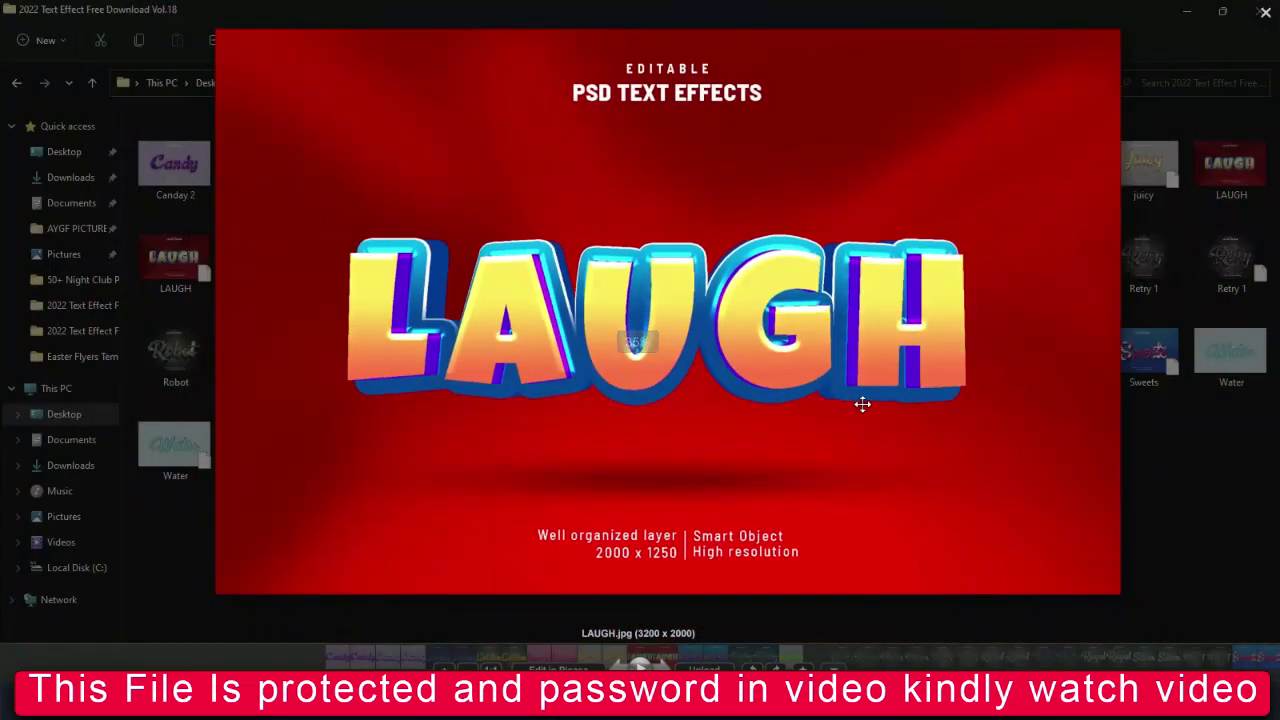
scroll(805, 395, up, 3)
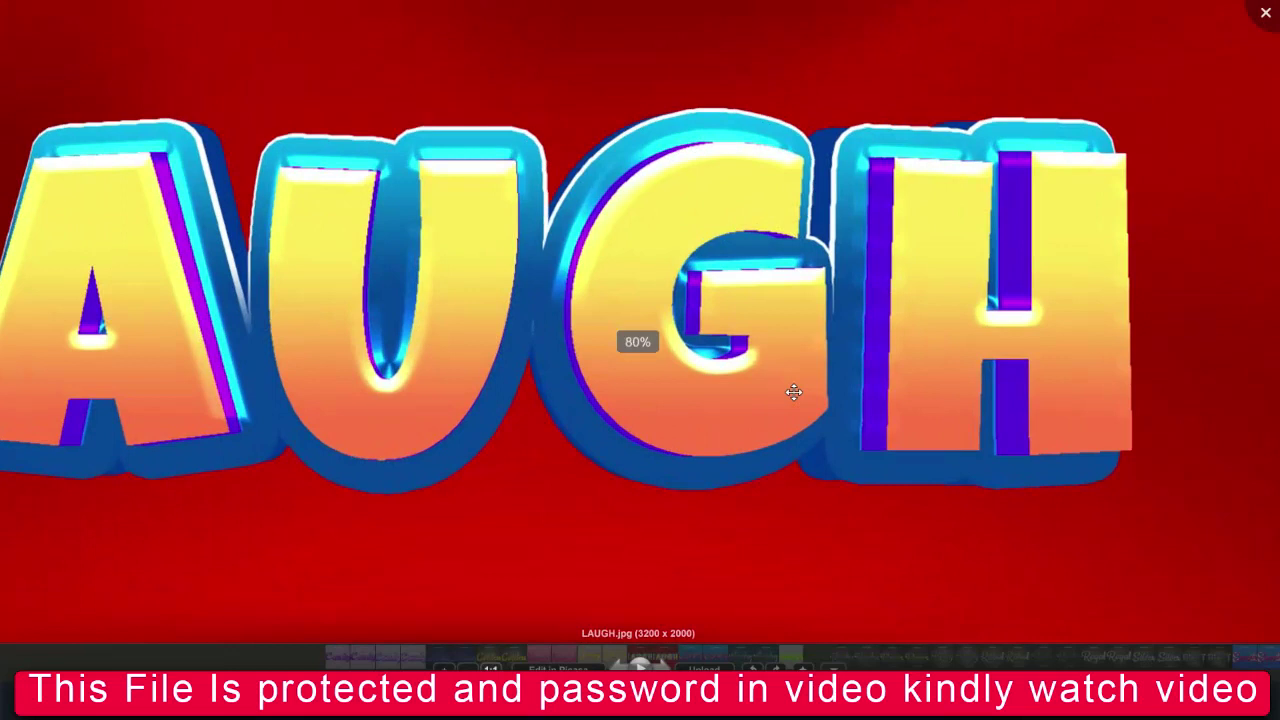
scroll(791, 394, down, 1)
scroll(760, 396, down, 2)
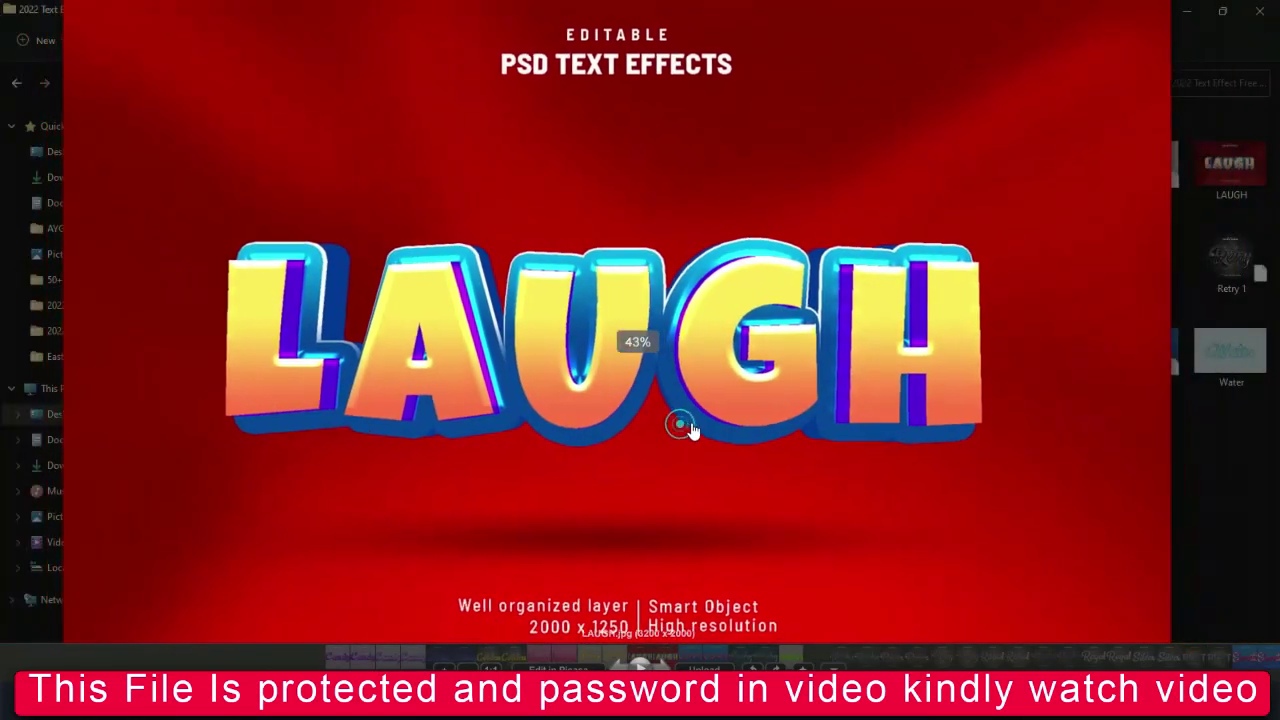
Advance to the LOVE preview and zoom and pan to inspect it
key(Right)
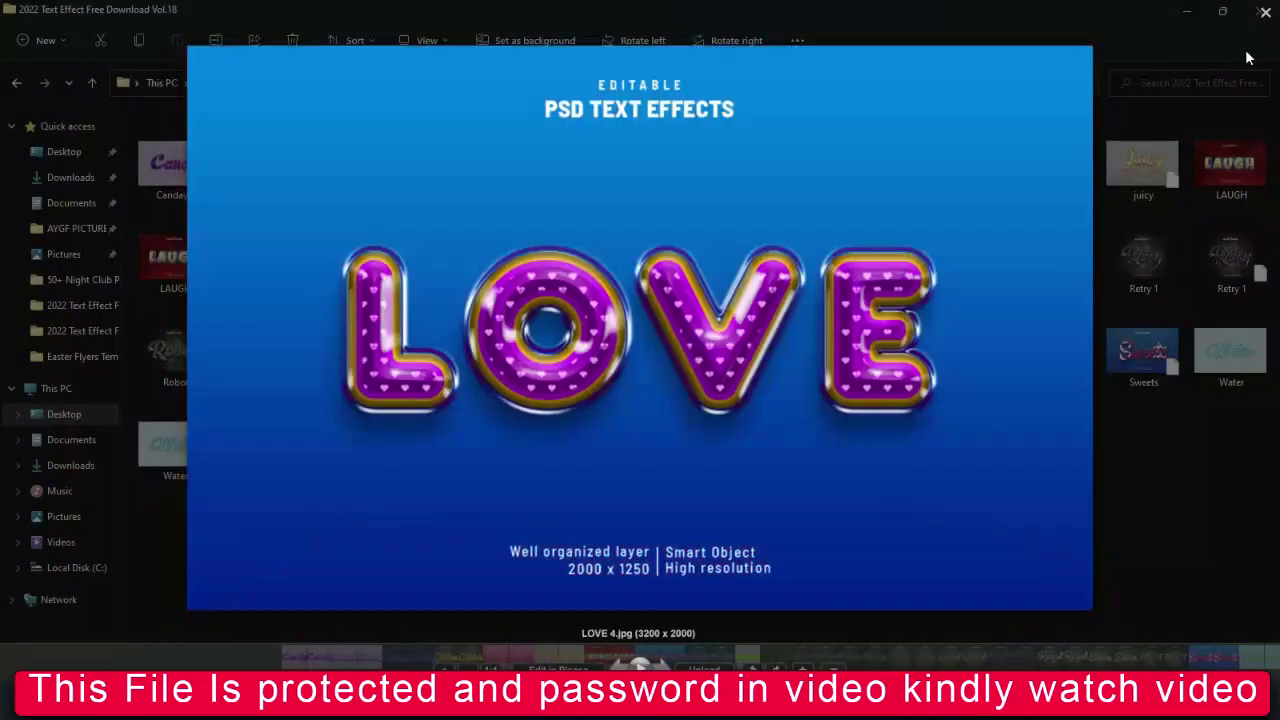
scroll(843, 250, up, 2)
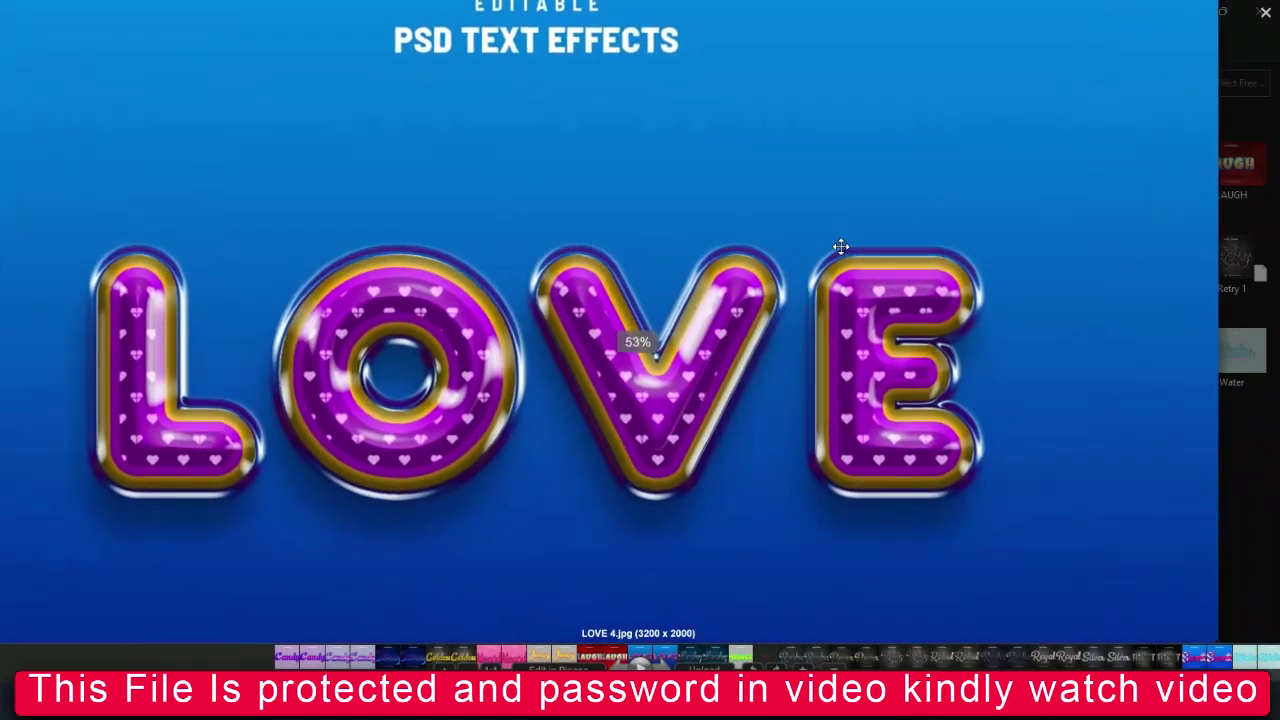
scroll(841, 247, up, 2)
scroll(841, 247, down, 1)
scroll(790, 265, down, 1)
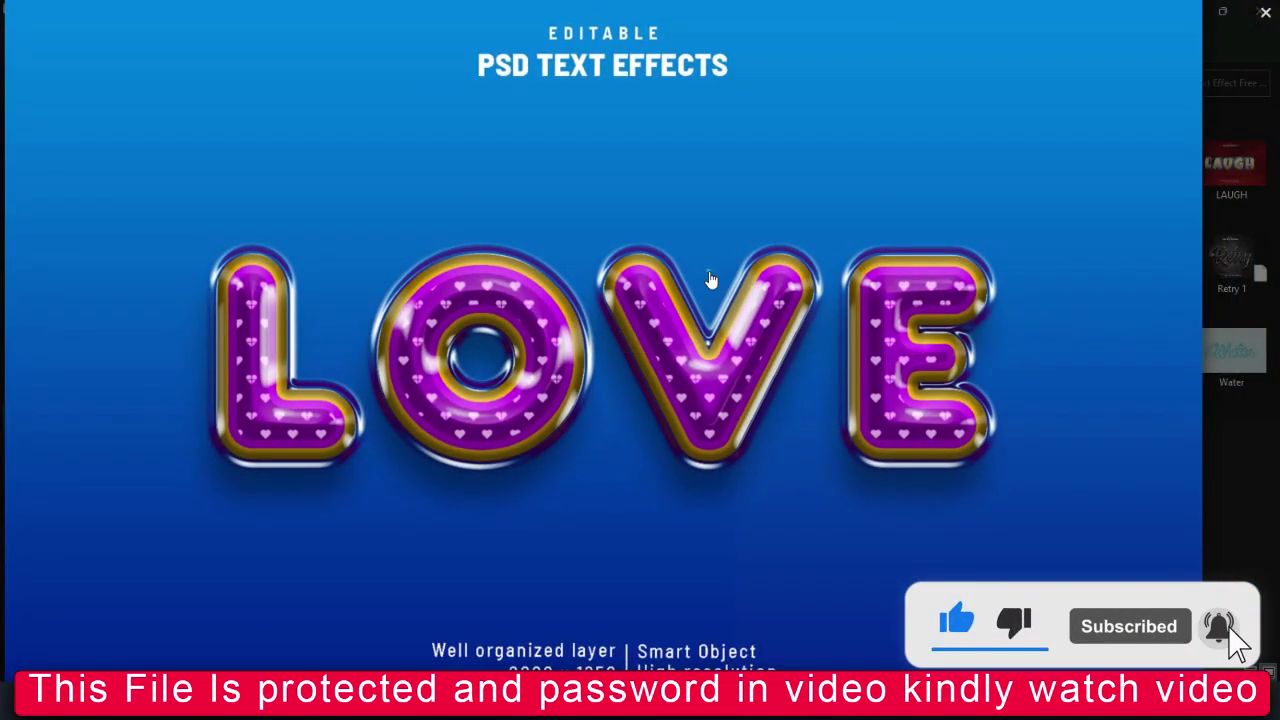
drag(710, 280, 697, 268)
scroll(806, 264, up, 1)
scroll(880, 240, down, 2)
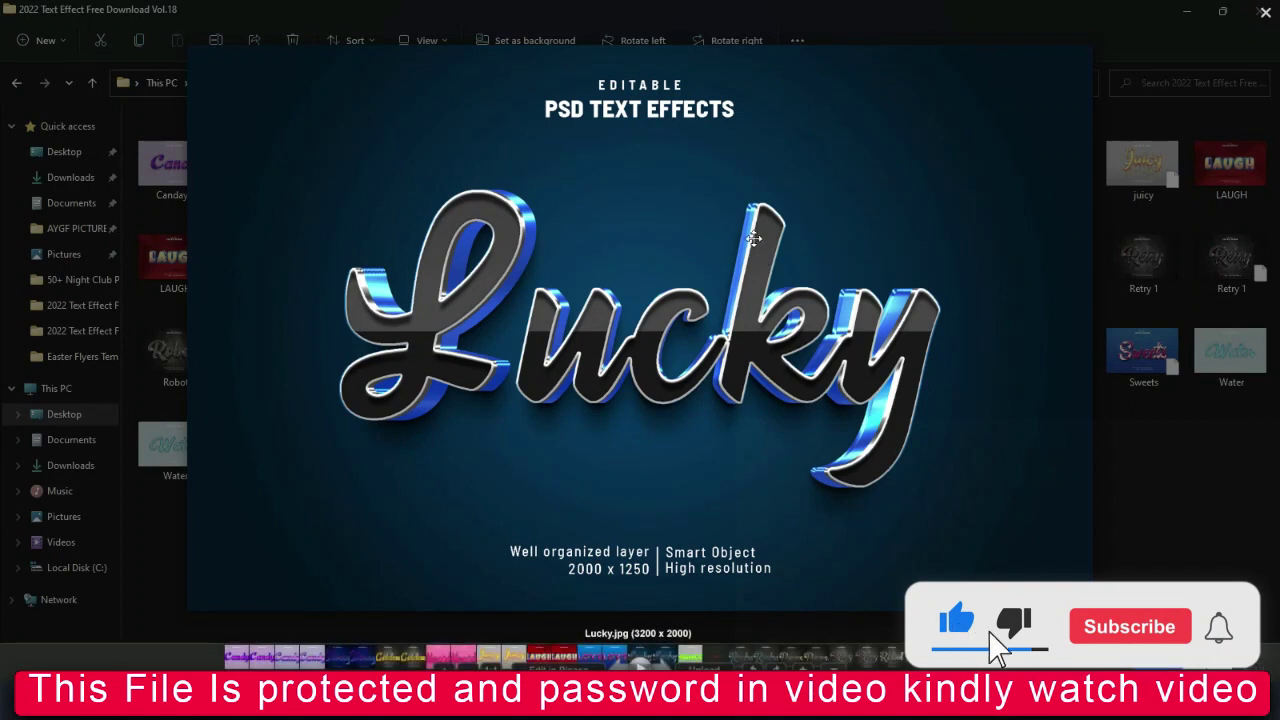
scroll(754, 235, up, 2)
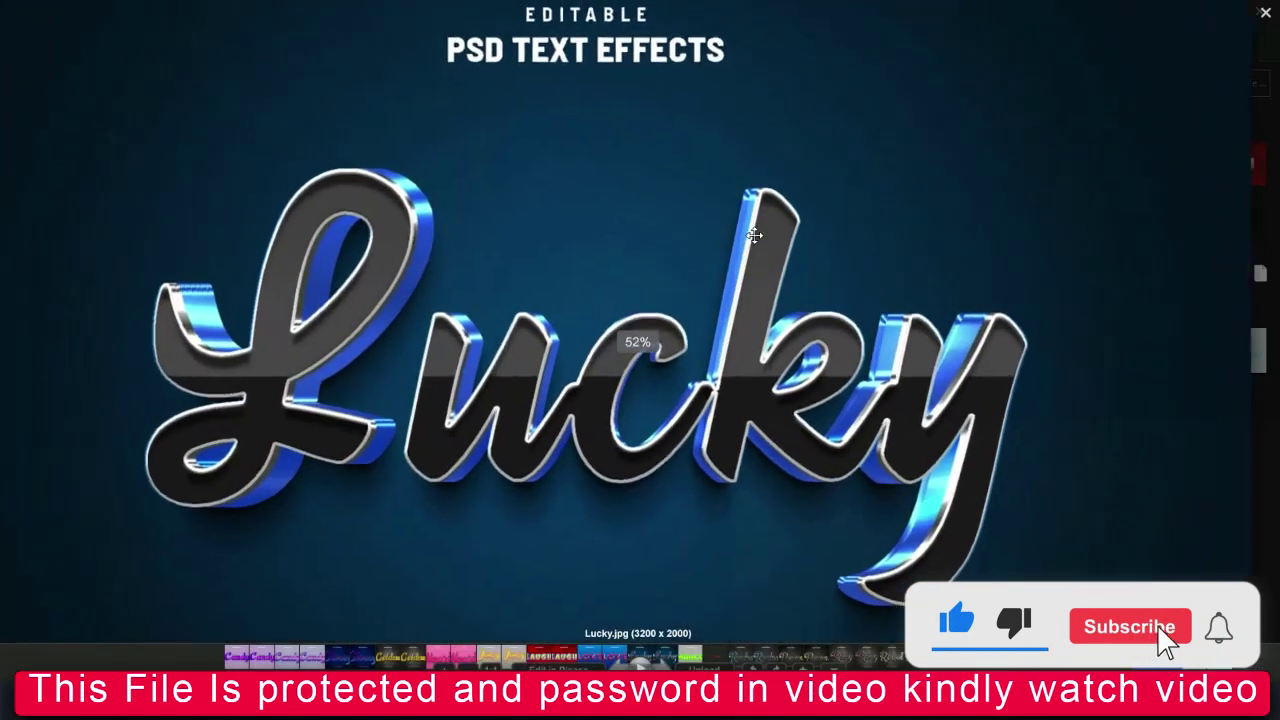
scroll(754, 235, up, 1)
scroll(754, 235, up, 1)
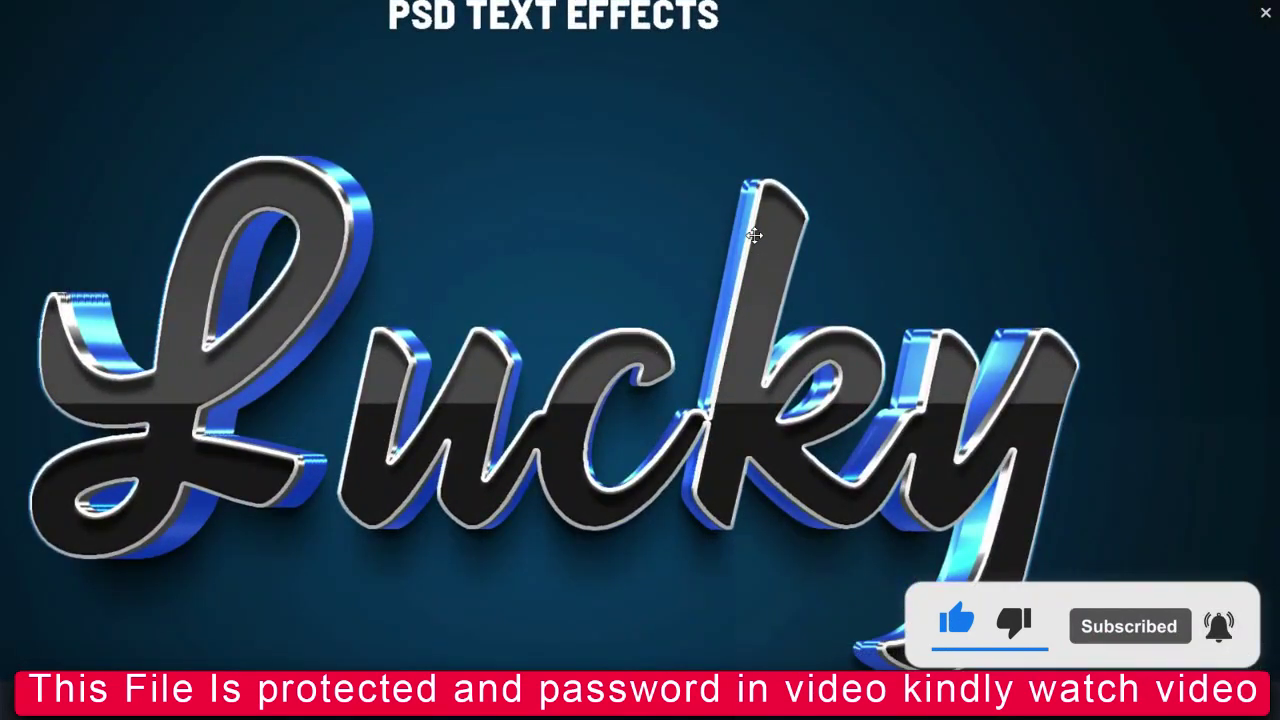
scroll(754, 235, down, 3)
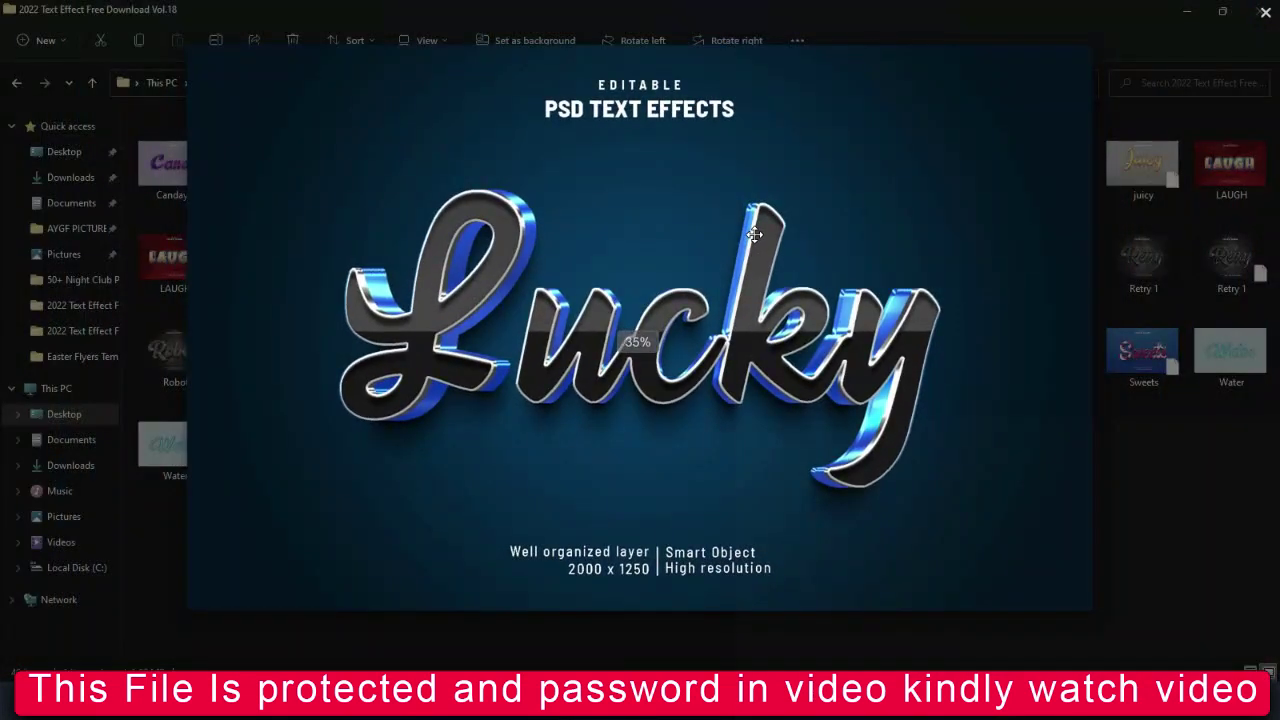
scroll(754, 234, up, 2)
scroll(754, 234, down, 2)
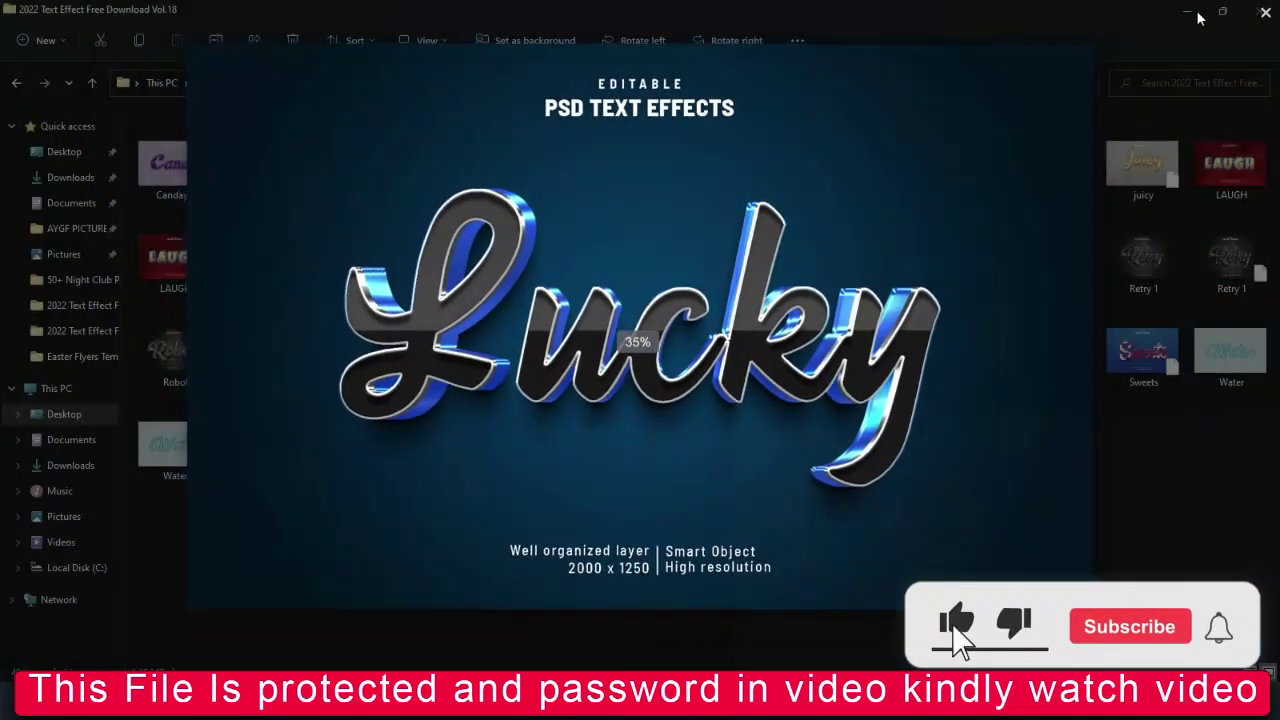
Inspect the green MANGO preview with zooming, then advance to the Rocks image
key(Right)
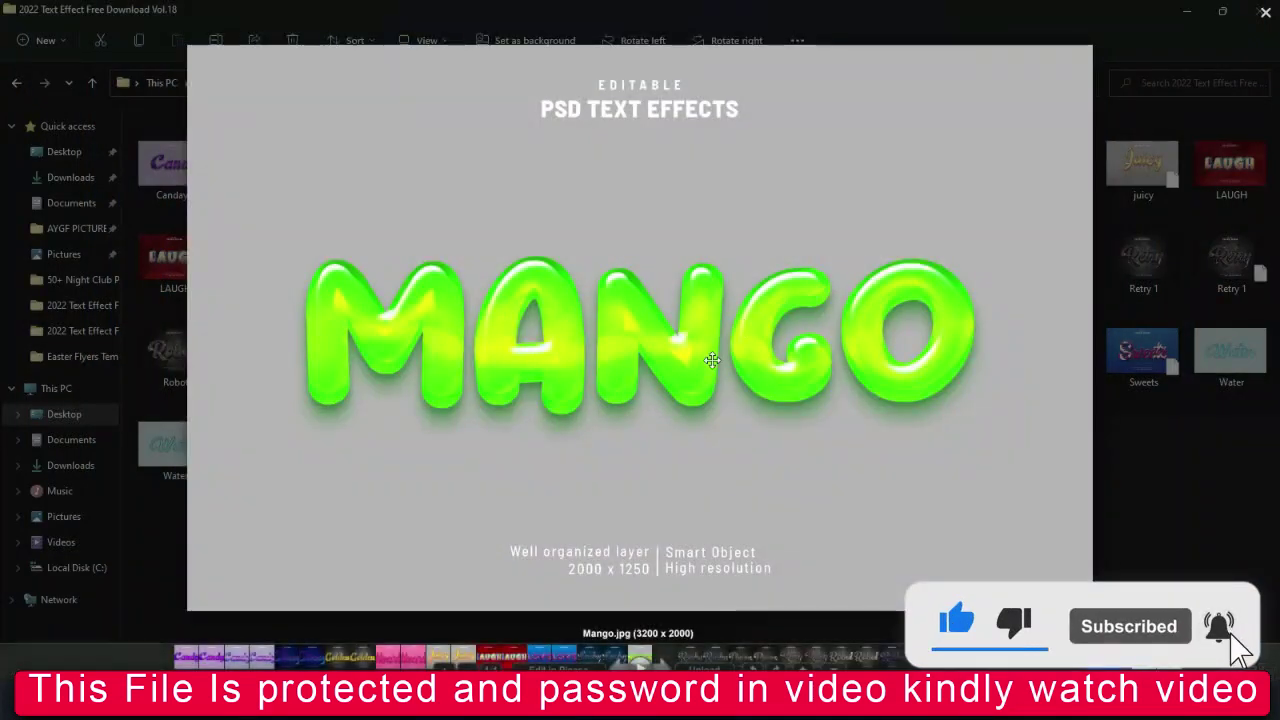
scroll(741, 352, up, 2)
scroll(741, 352, down, 2)
scroll(741, 352, up, 2)
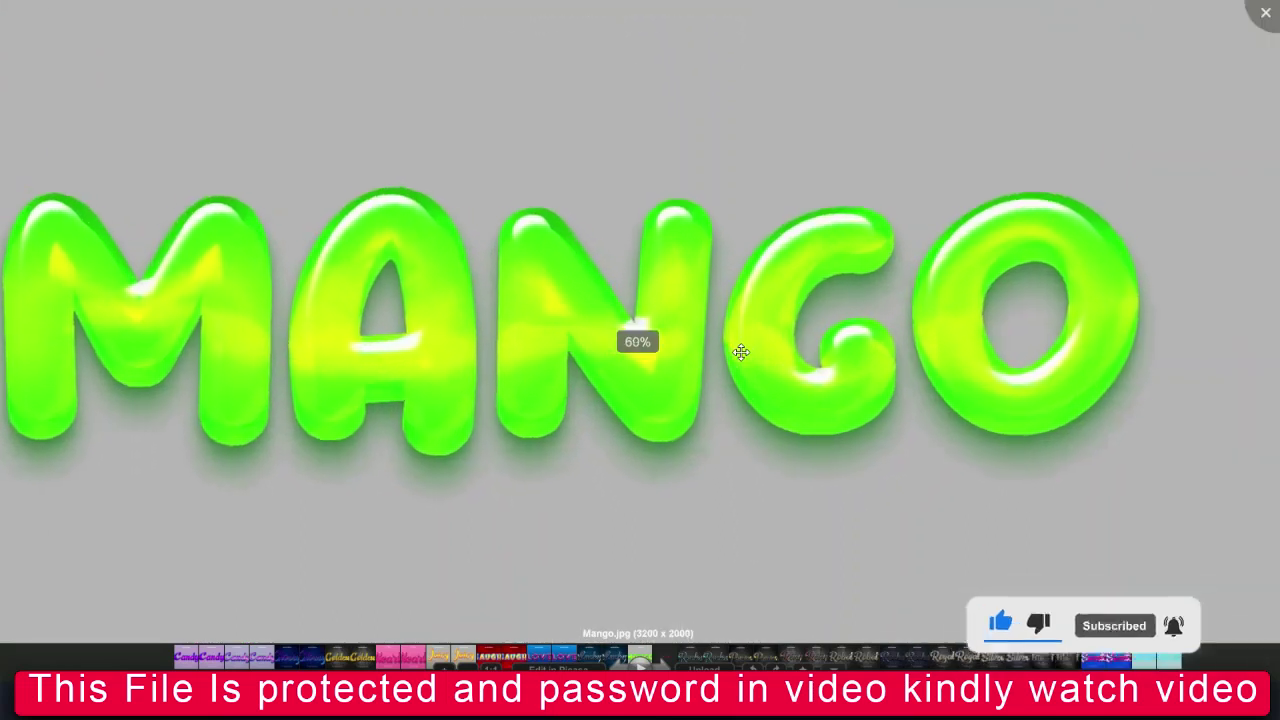
scroll(738, 349, down, 2)
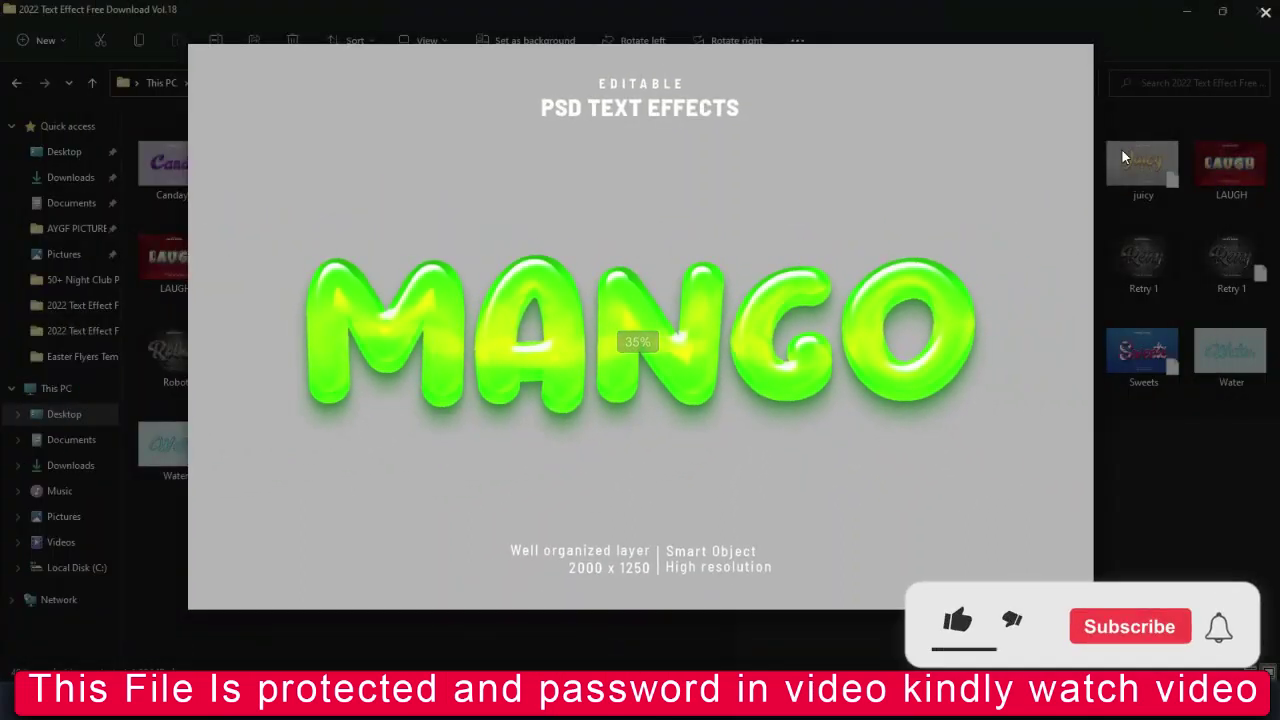
key(Right)
key(Right)
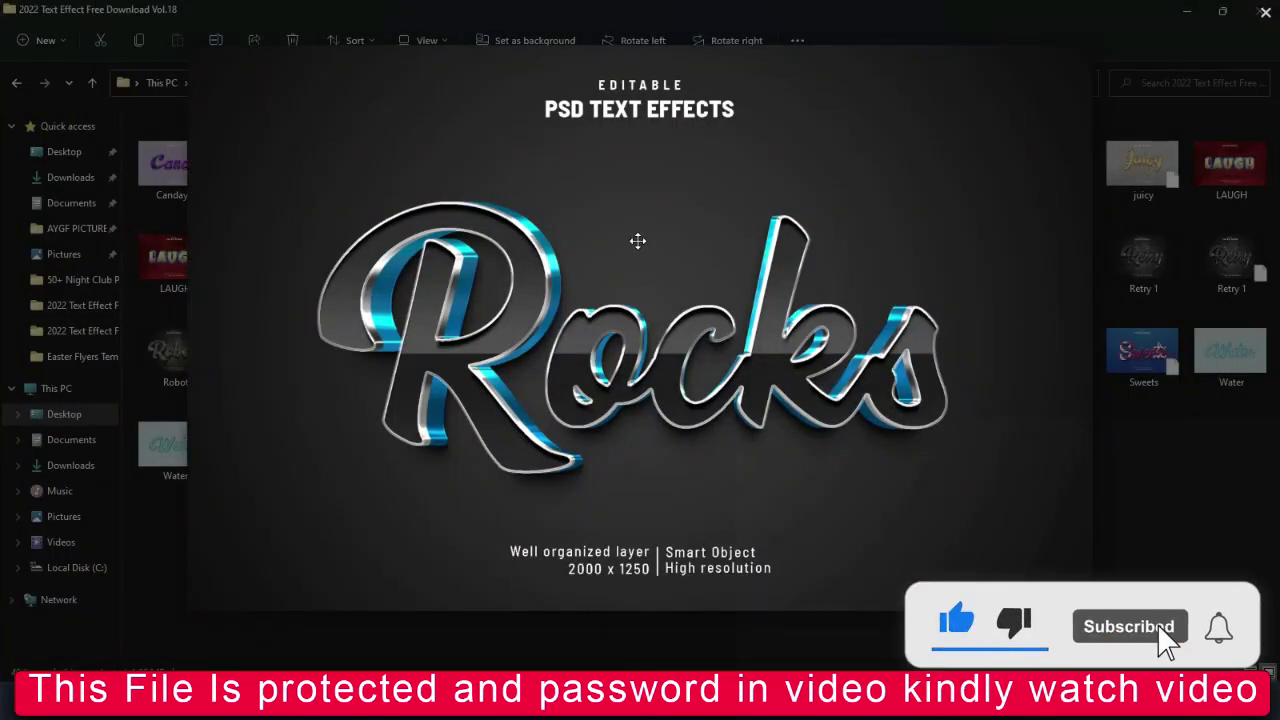
Zoom in and out on the silver-blue Rocks preview
scroll(638, 241, up, 1)
scroll(636, 243, up, 1)
scroll(633, 248, down, 1)
scroll(631, 249, up, 1)
scroll(631, 249, down, 1)
scroll(674, 229, down, 1)
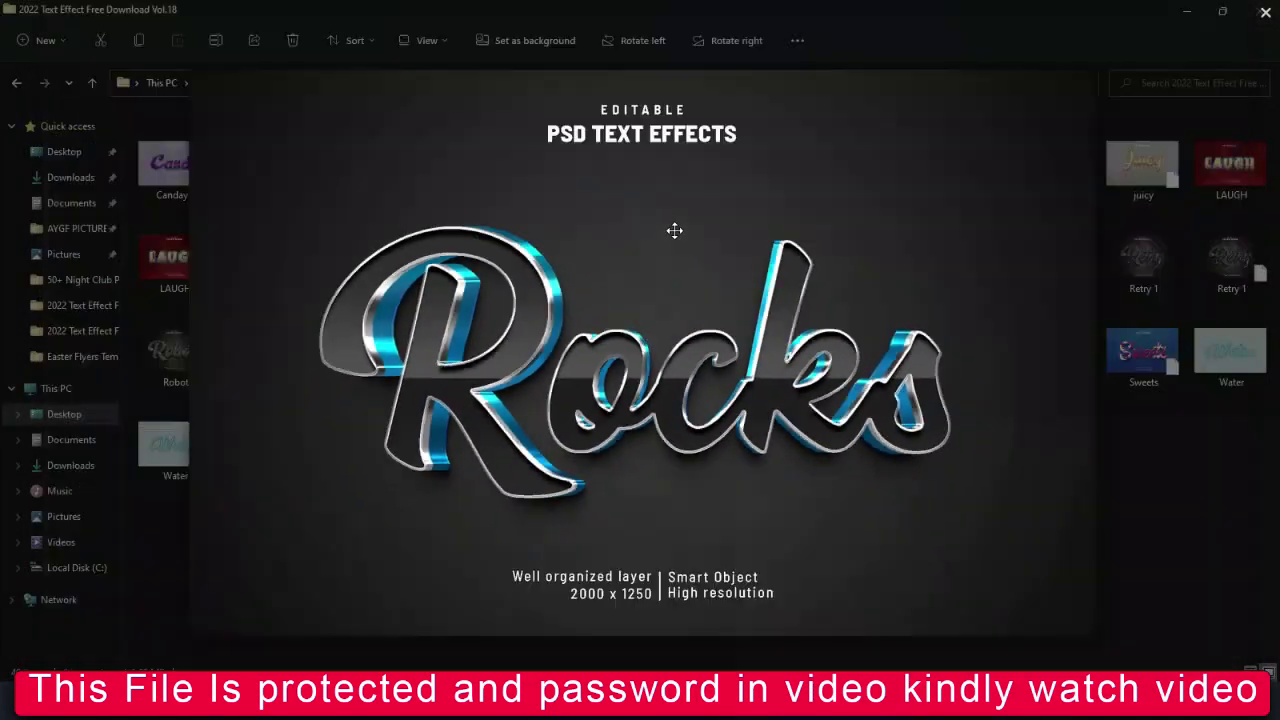
Step through the Power preview to Retry and pan across the enlarged Retry lettering
key(Right)
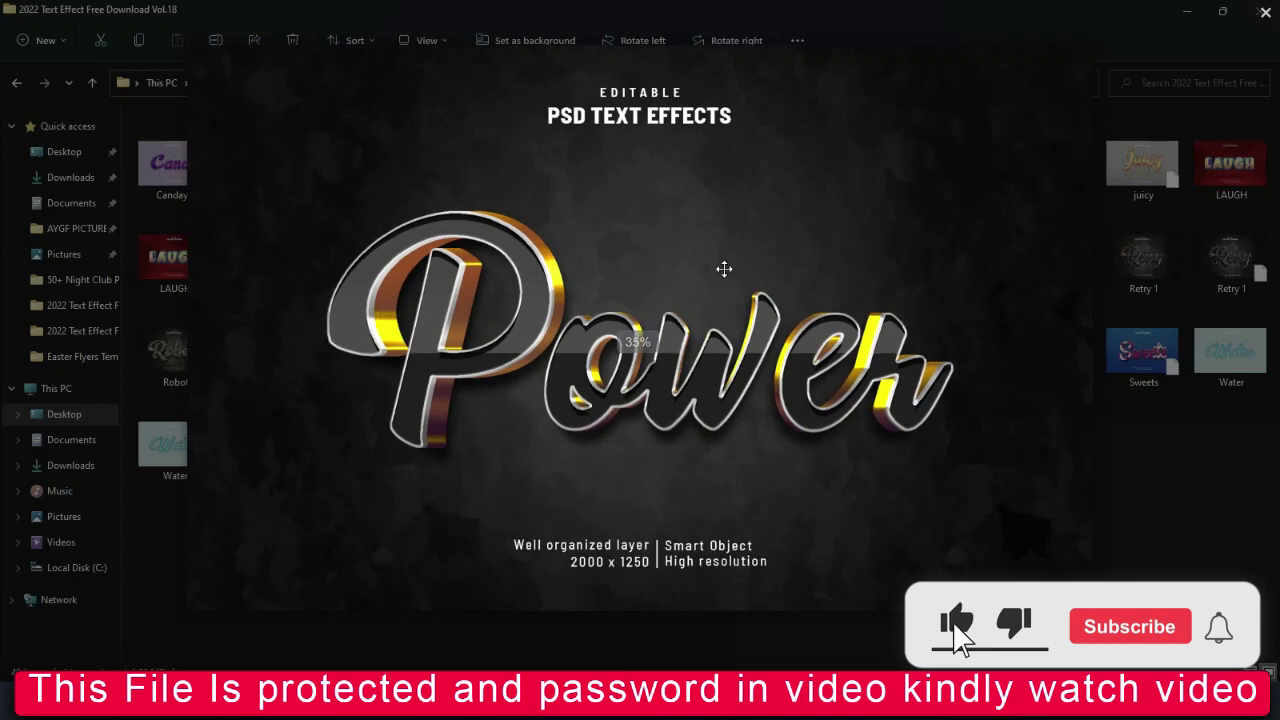
scroll(760, 263, up, 2)
scroll(761, 264, down, 1)
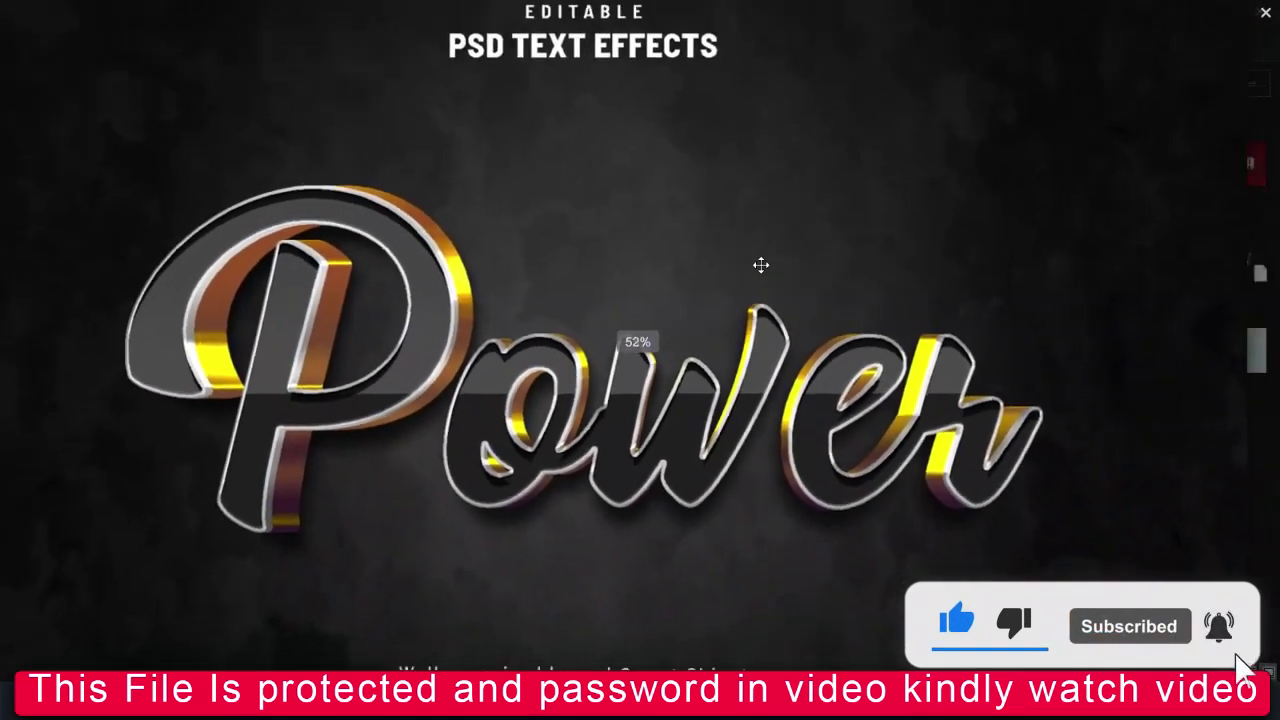
scroll(761, 264, down, 1)
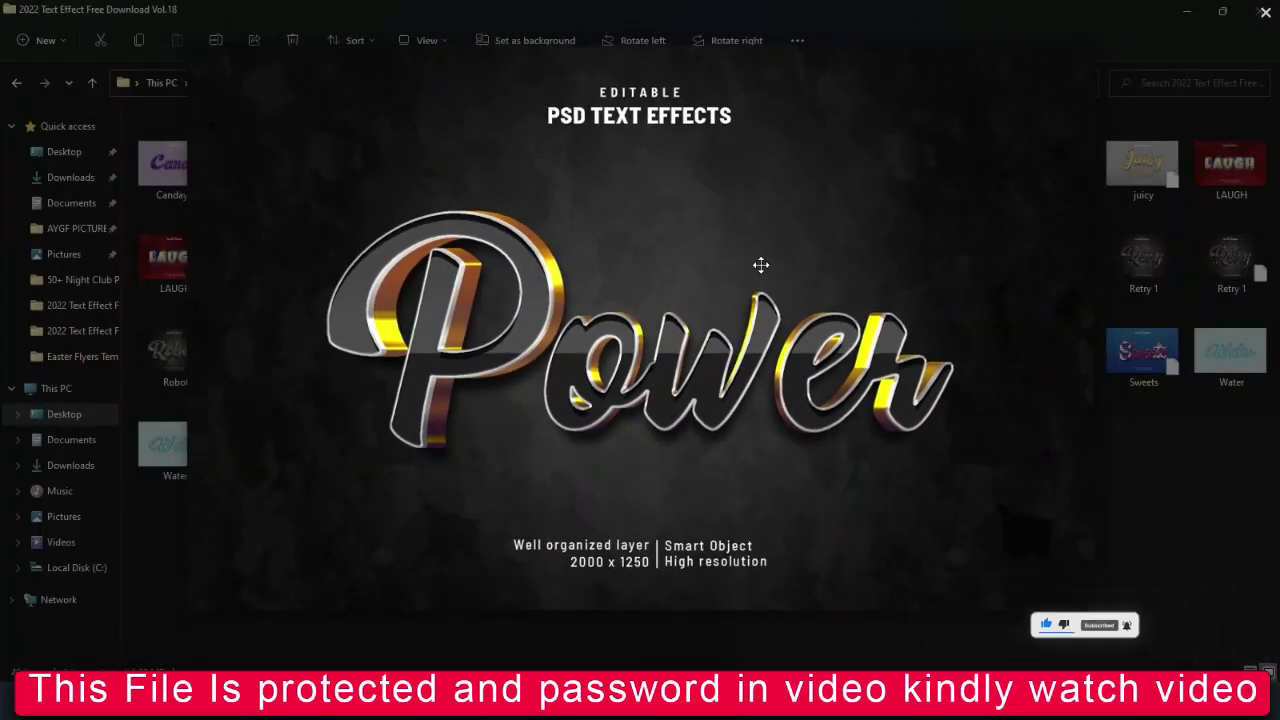
key(Right)
scroll(761, 264, up, 3)
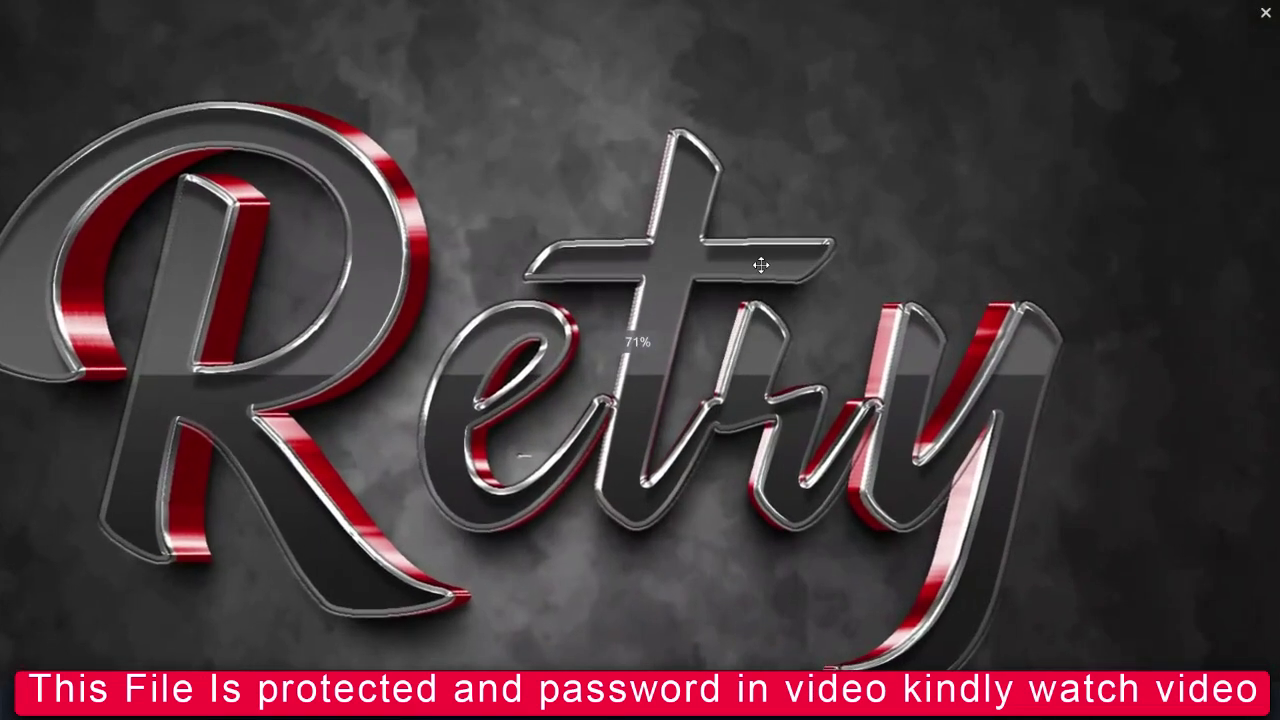
drag(740, 278, 776, 248)
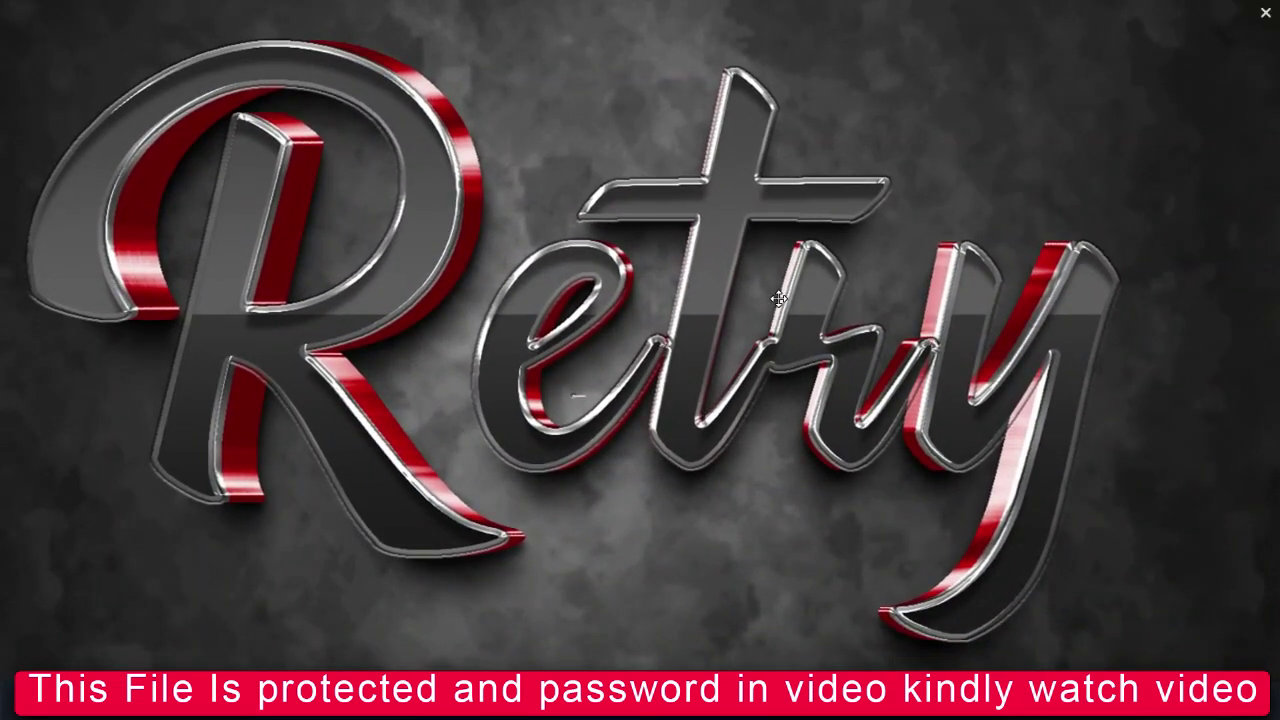
scroll(778, 298, down, 5)
Advance to the Robot preview and zoom in and out to inspect it
key(Right)
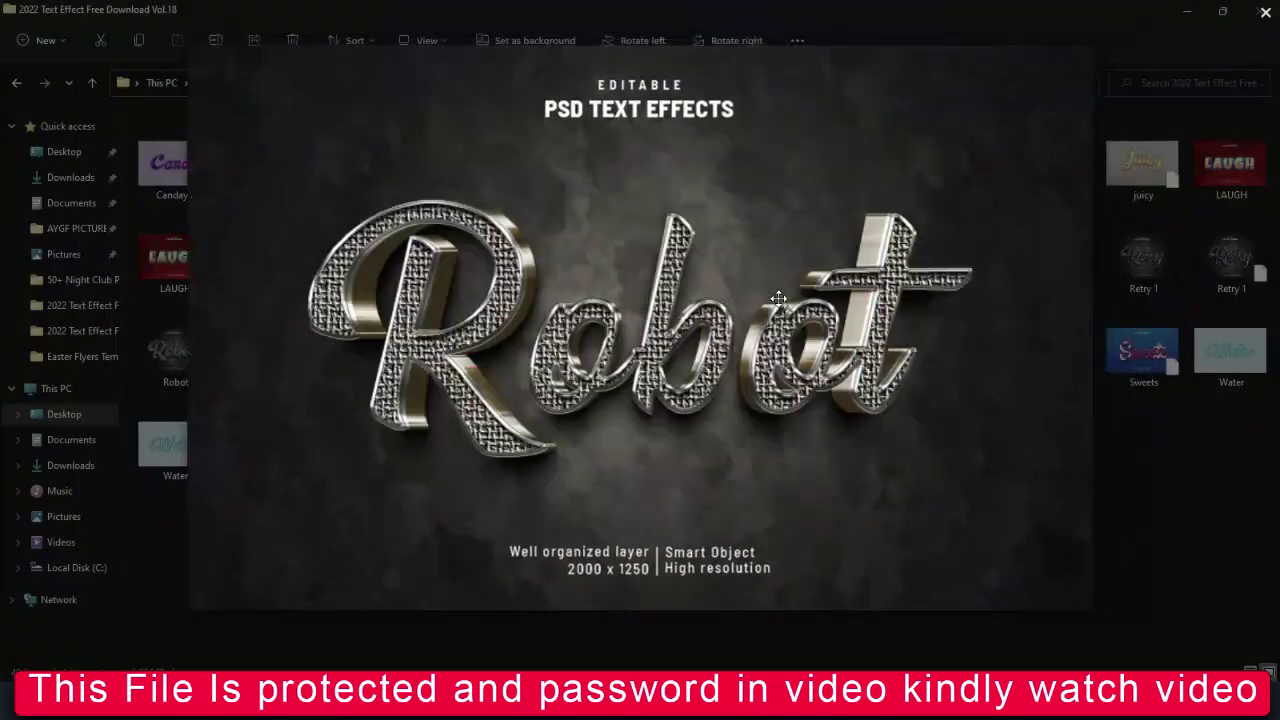
scroll(861, 292, up, 3)
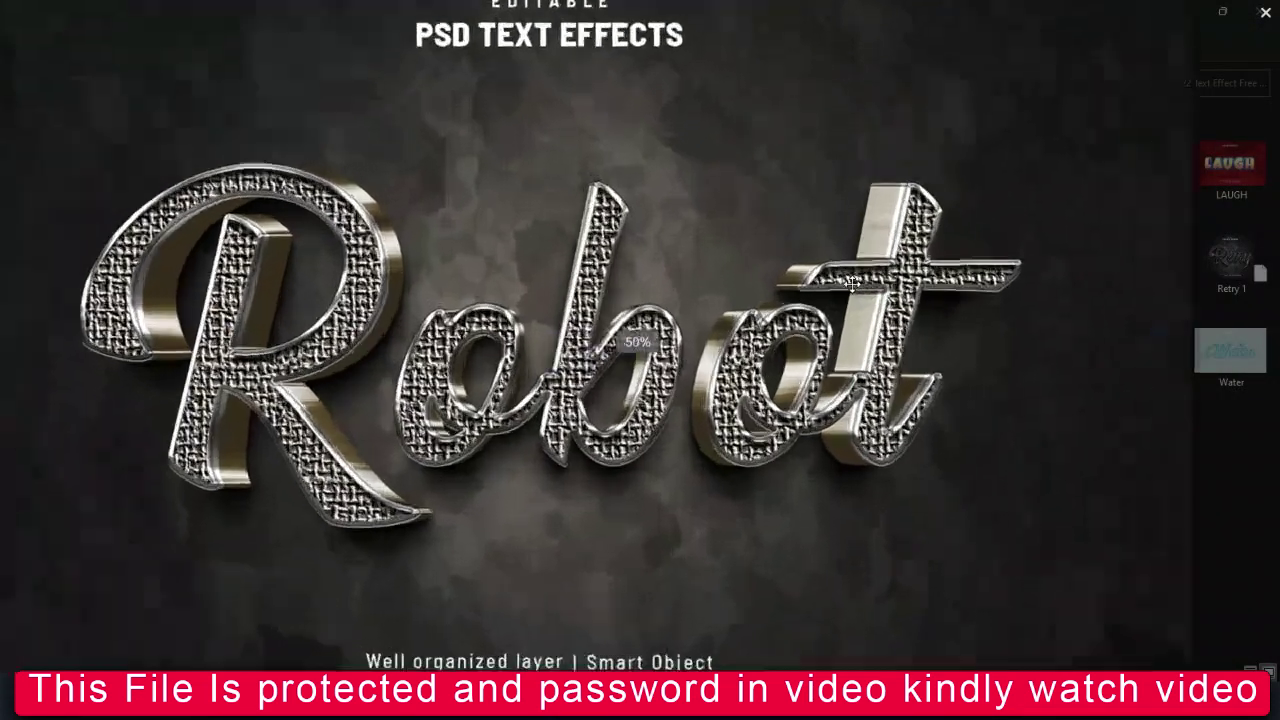
scroll(855, 288, up, 2)
scroll(688, 340, down, 2)
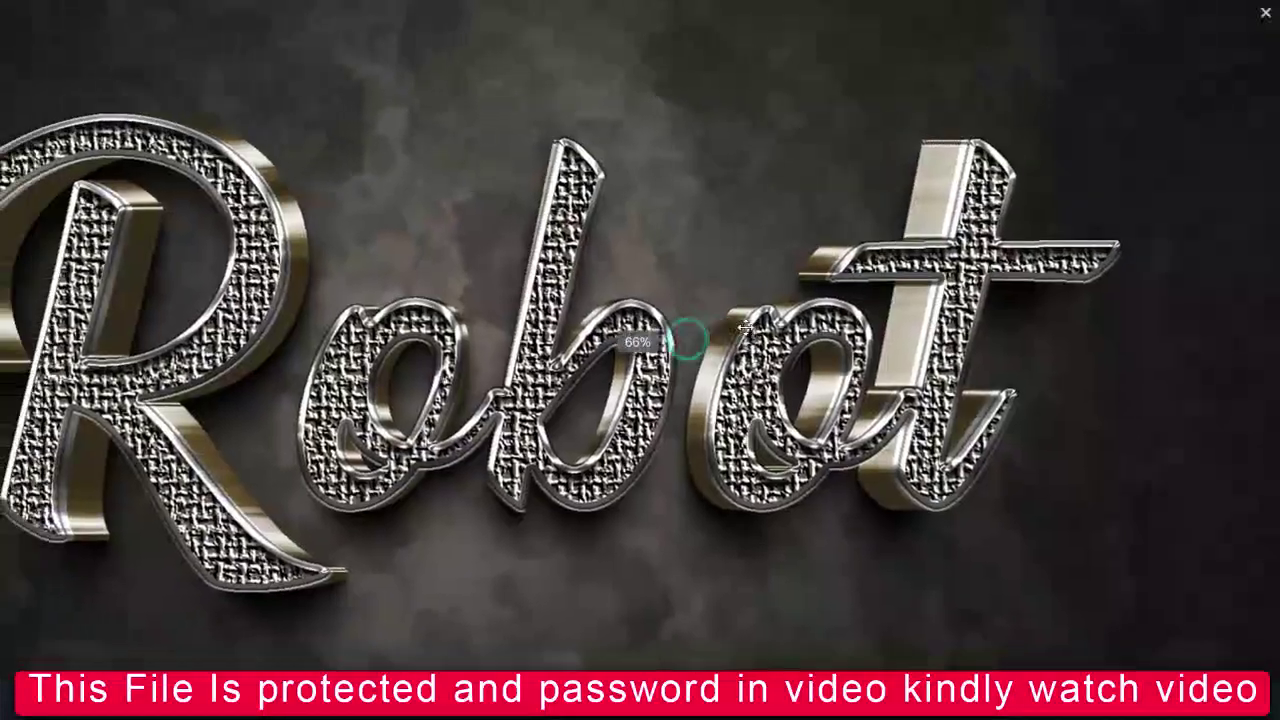
scroll(731, 379, down, 1)
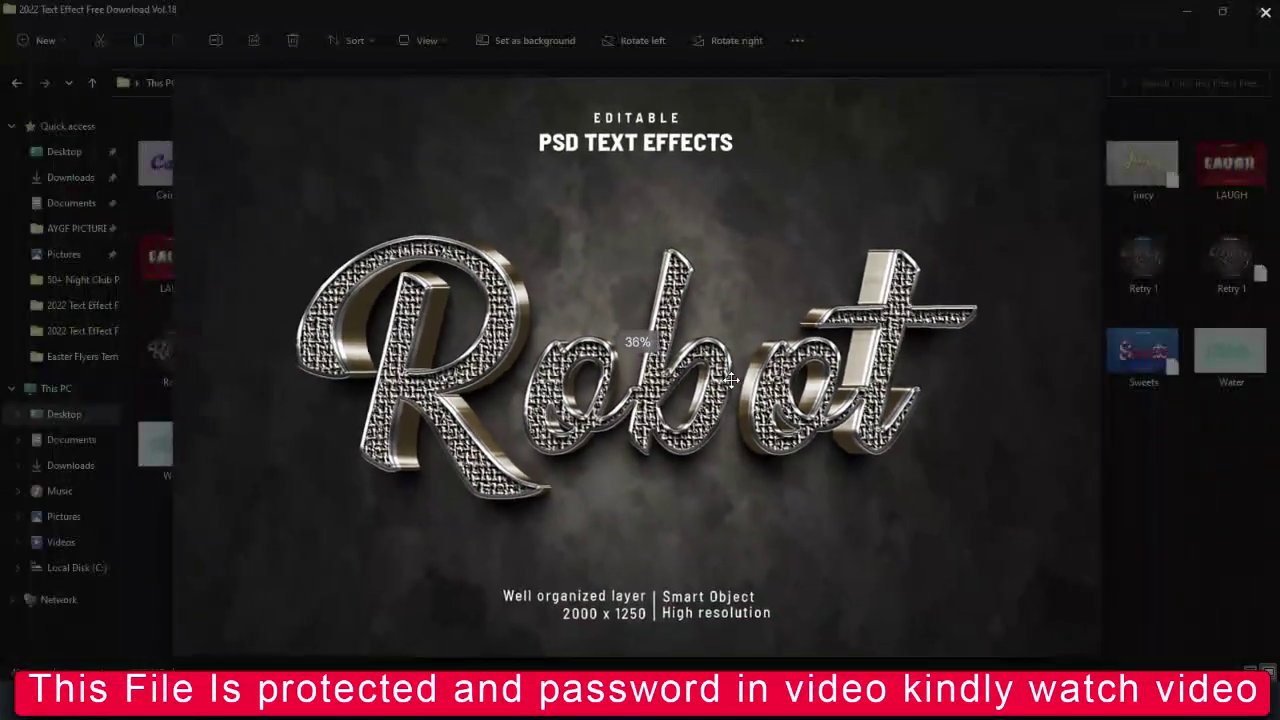
scroll(731, 379, down, 1)
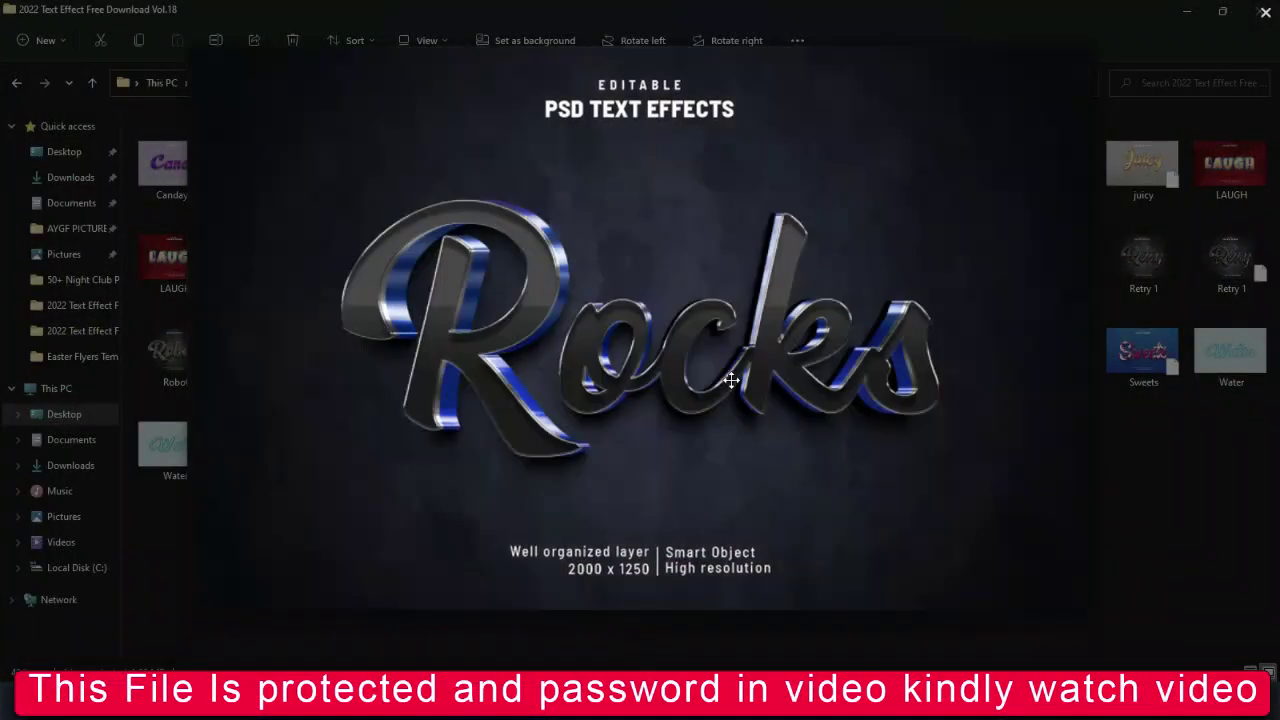
scroll(731, 379, up, 3)
scroll(731, 379, up, 1)
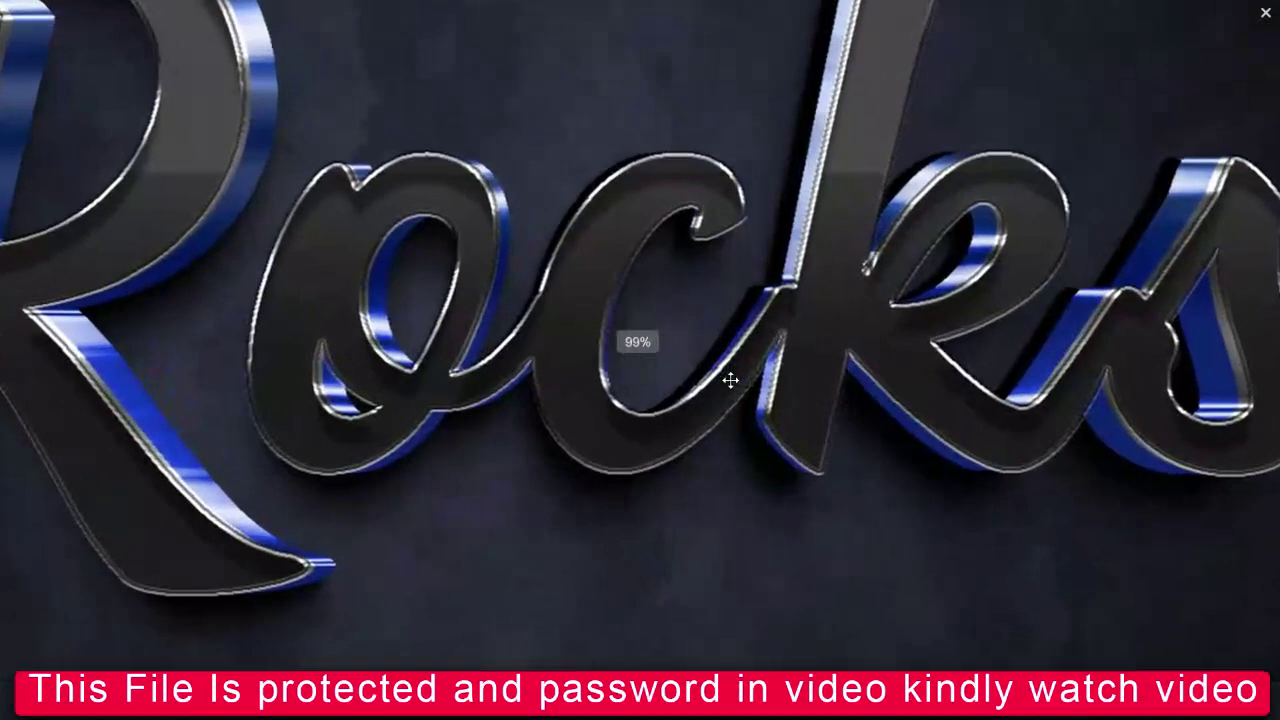
scroll(731, 379, down, 1)
scroll(731, 379, down, 1)
scroll(692, 369, up, 1)
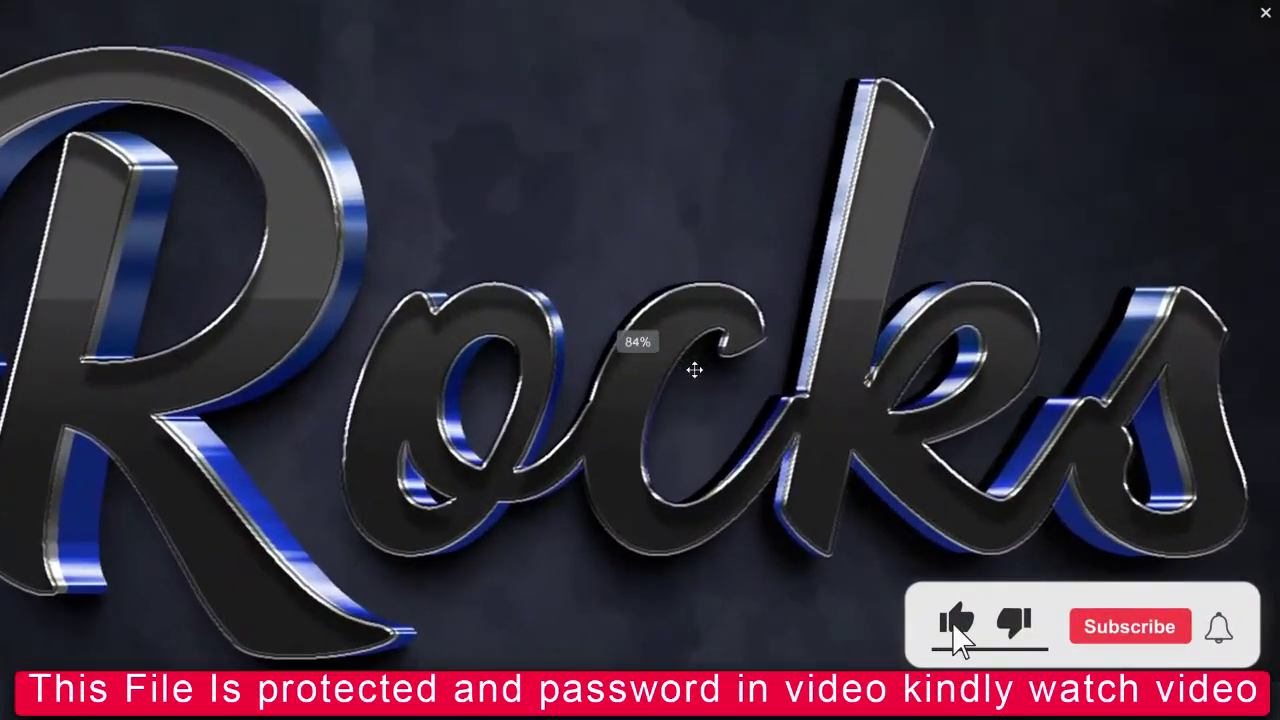
scroll(692, 369, down, 1)
Keep scroll-zooming through the Rocks, Royal and Silver template previews
scroll(694, 370, down, 1)
scroll(694, 370, down, 1)
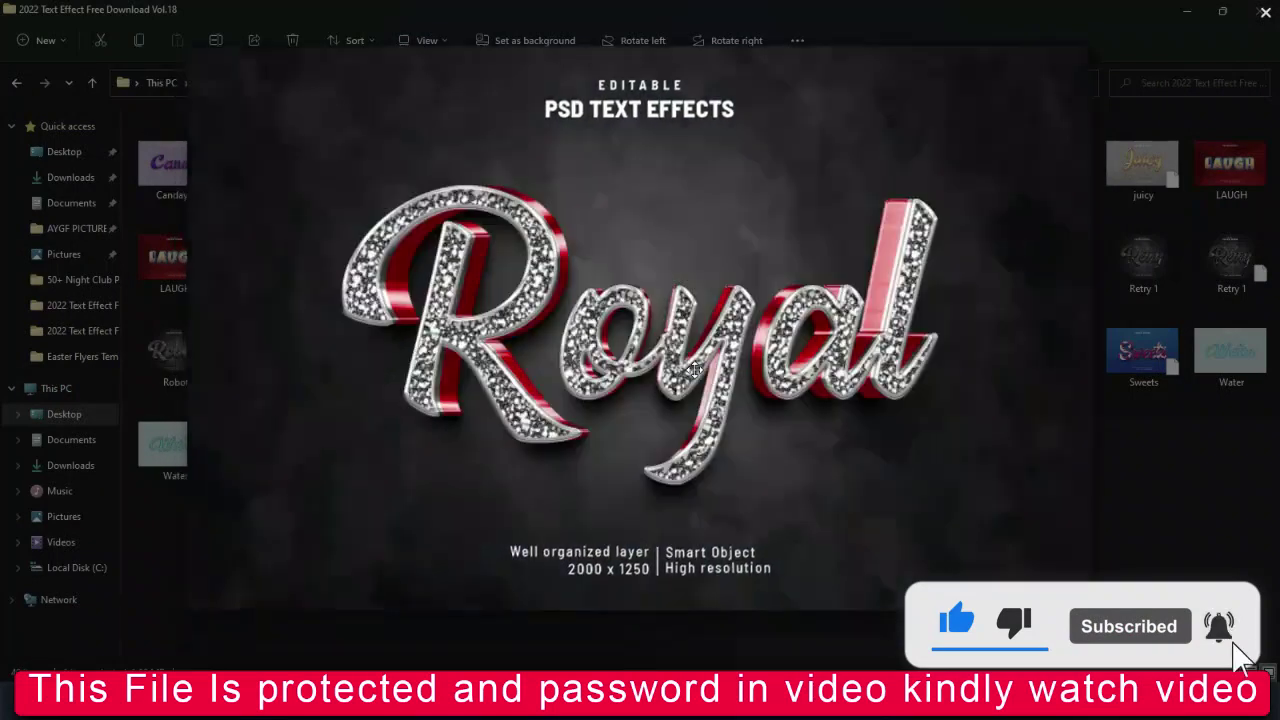
scroll(695, 370, up, 2)
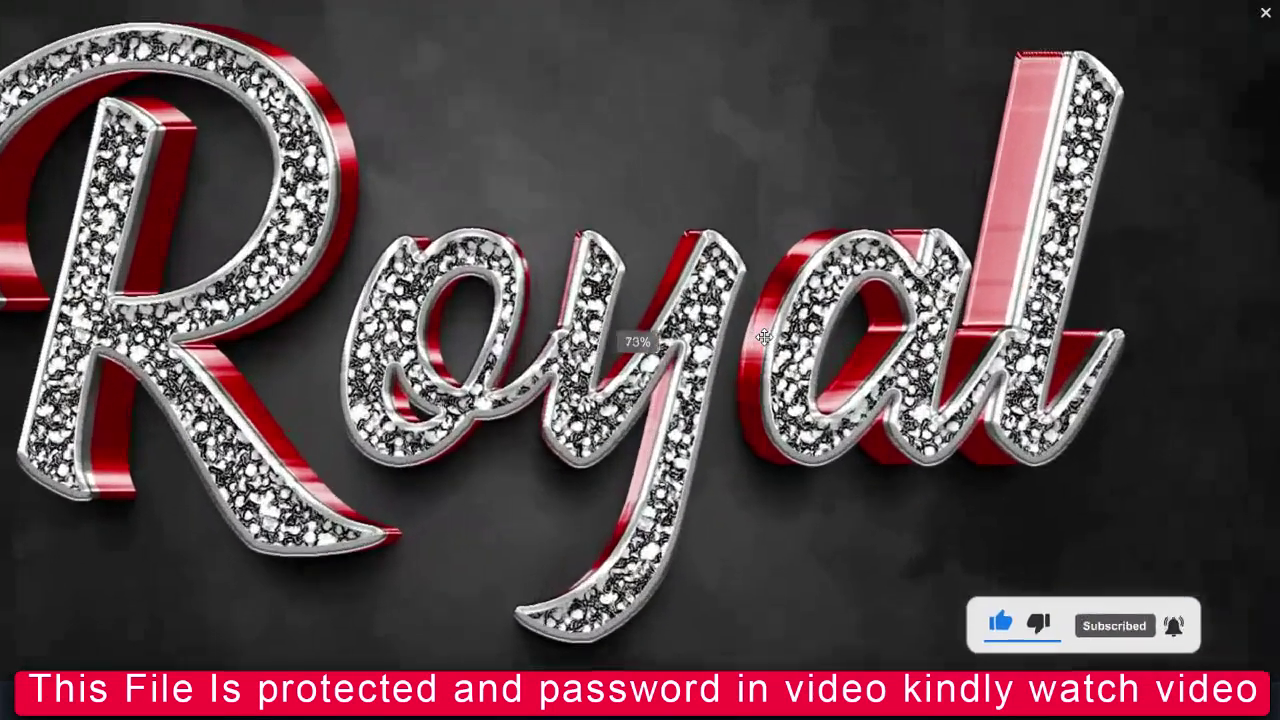
scroll(763, 338, down, 1)
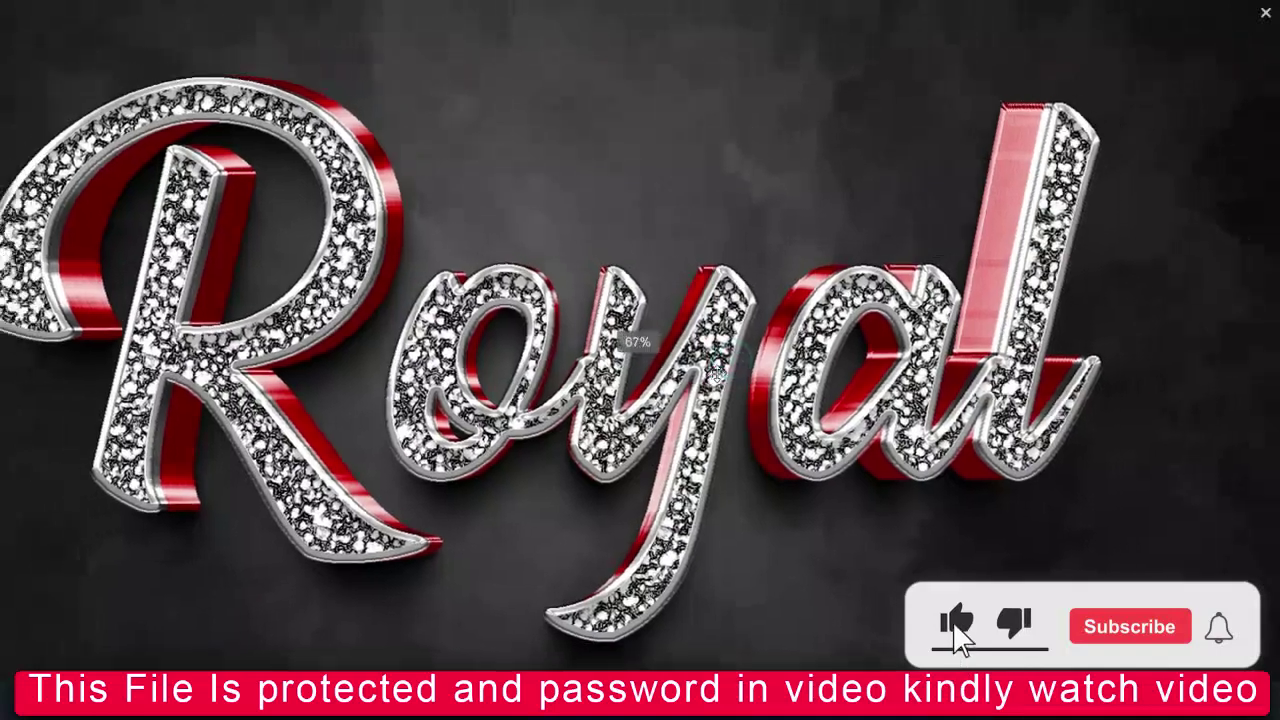
scroll(715, 373, down, 2)
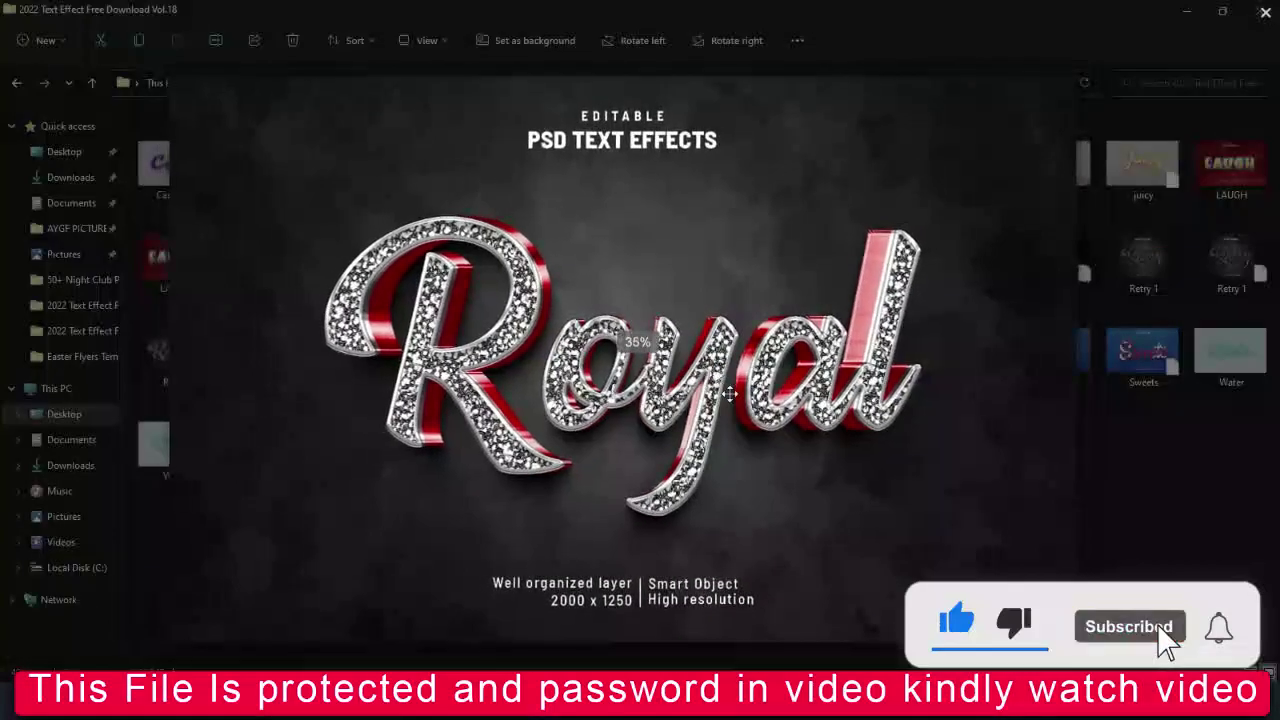
scroll(730, 394, down, 1)
scroll(730, 394, up, 2)
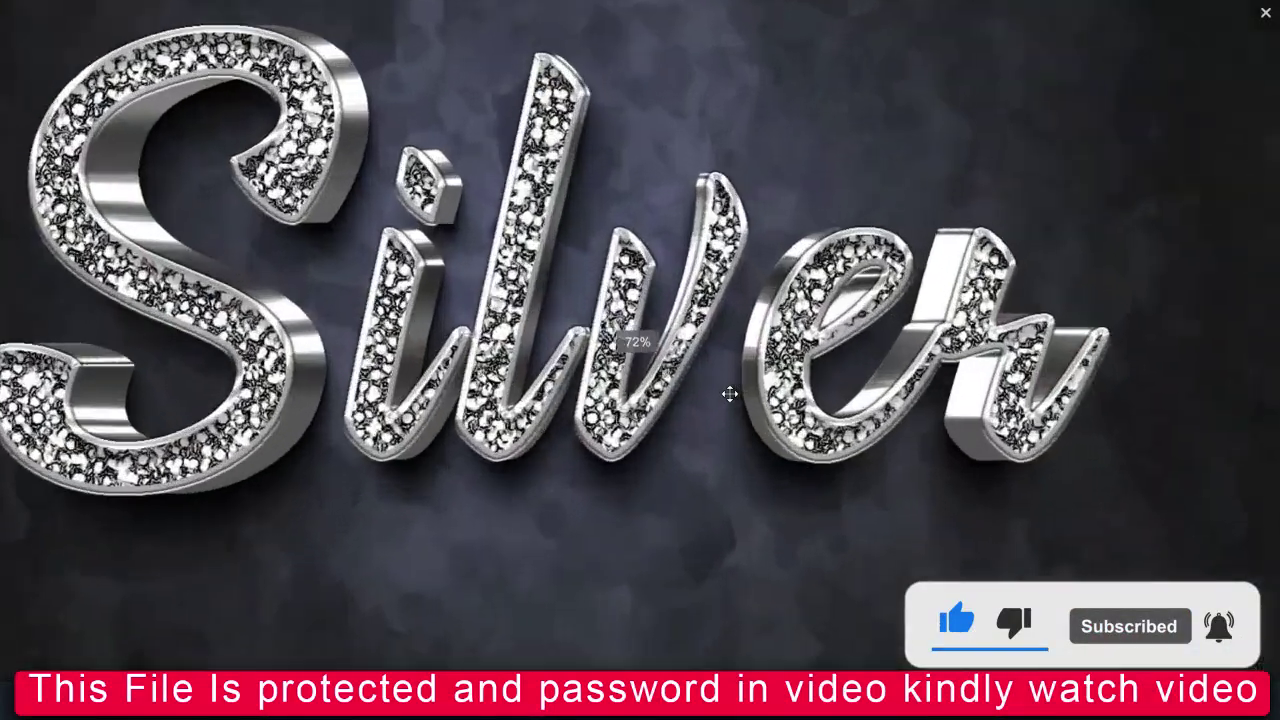
scroll(730, 394, up, 2)
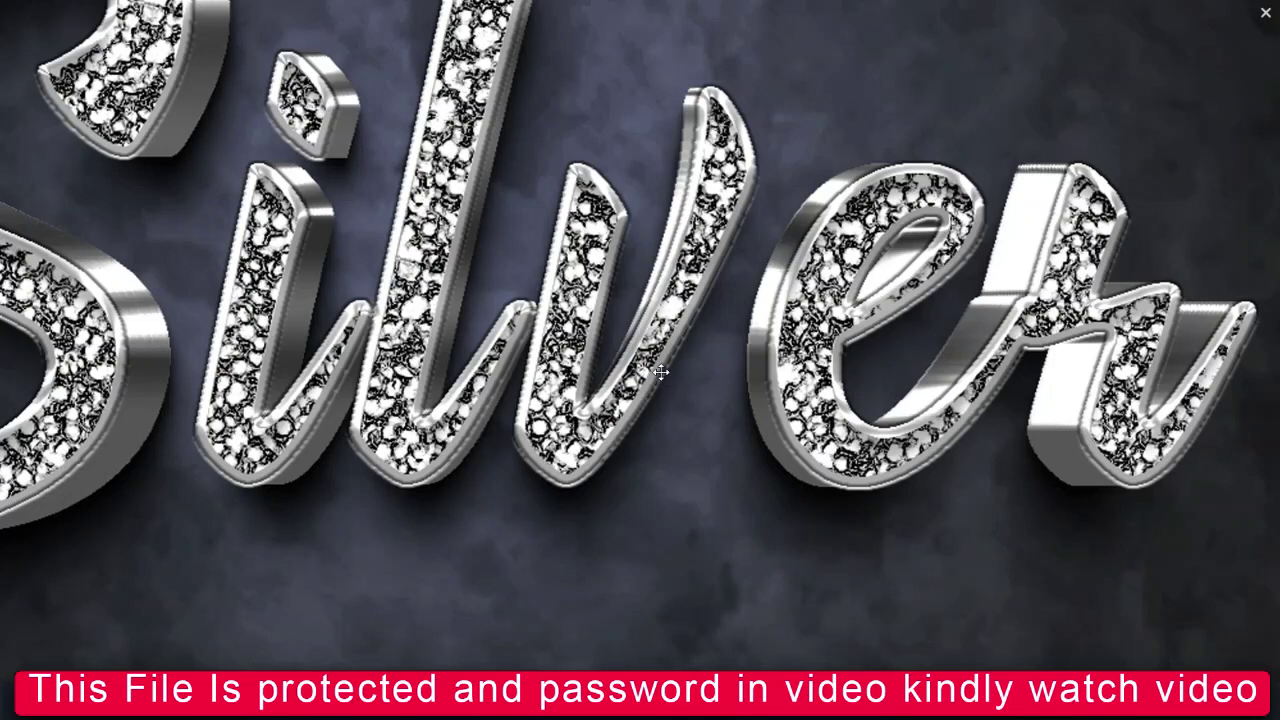
scroll(661, 372, down, 3)
scroll(717, 446, up, 1)
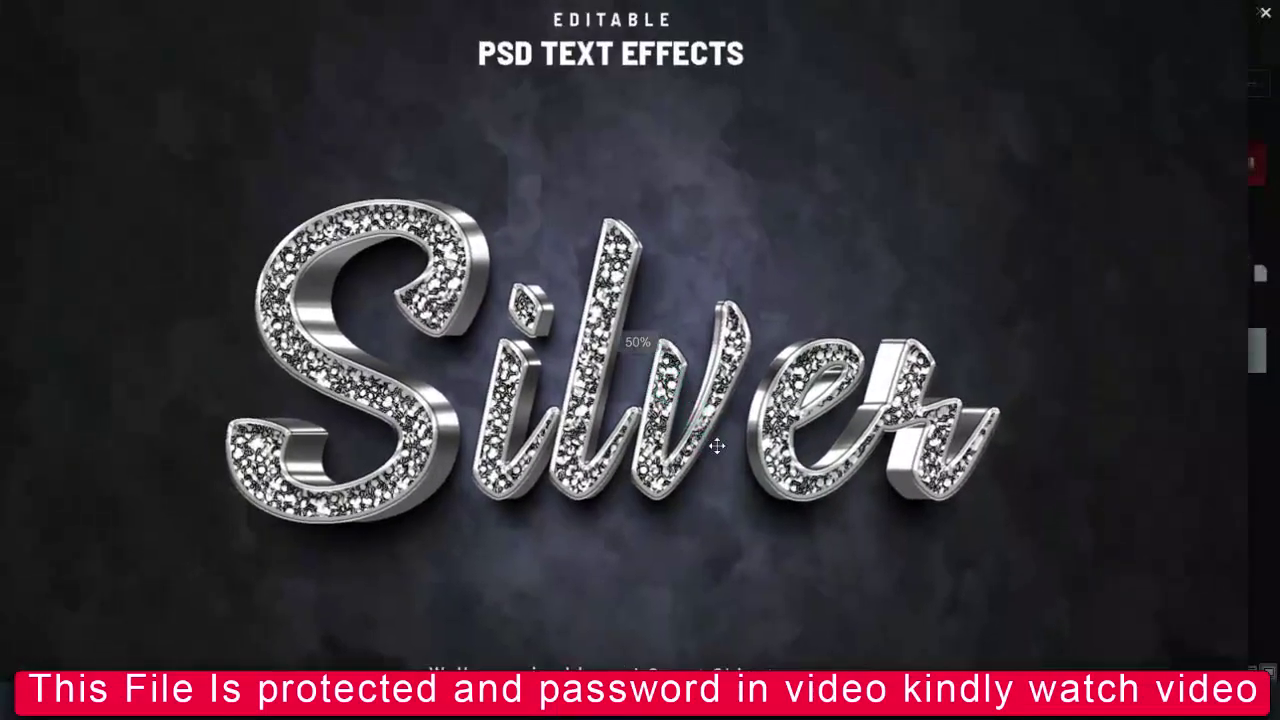
Close the Silver preview, view Sweets, then advance to the light-blue Water image
click(1260, 24)
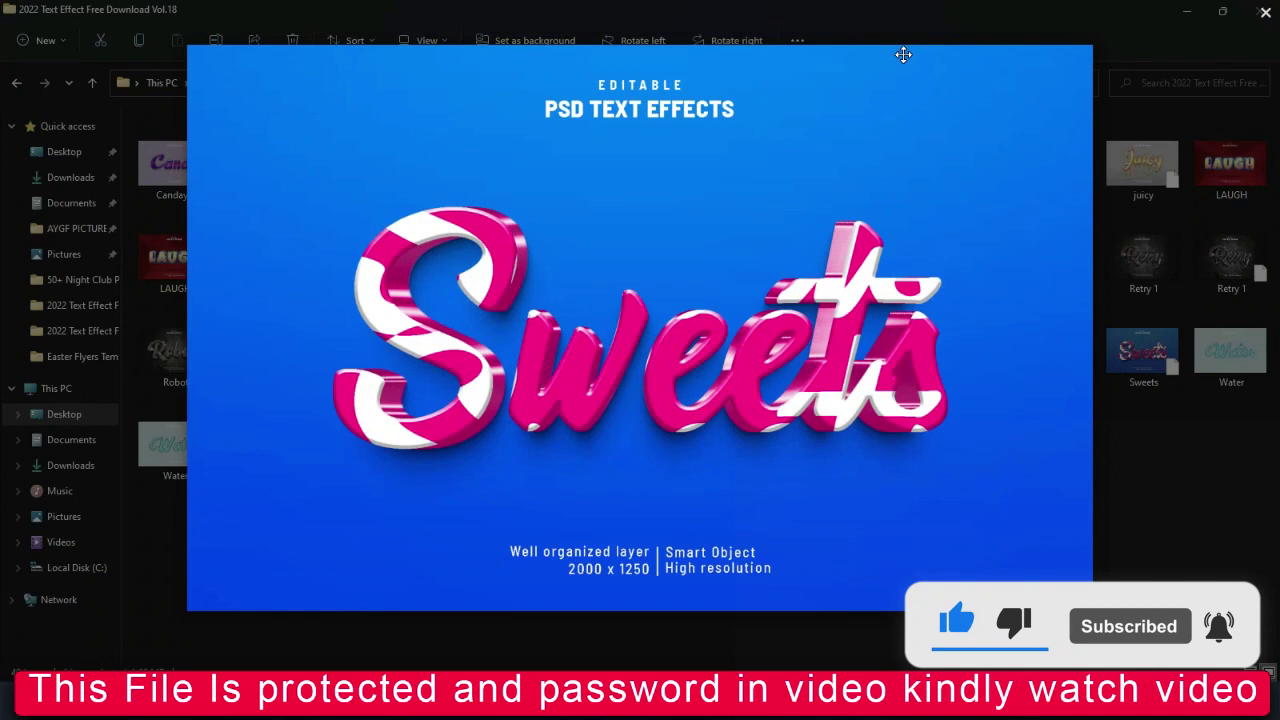
scroll(790, 335, up, 3)
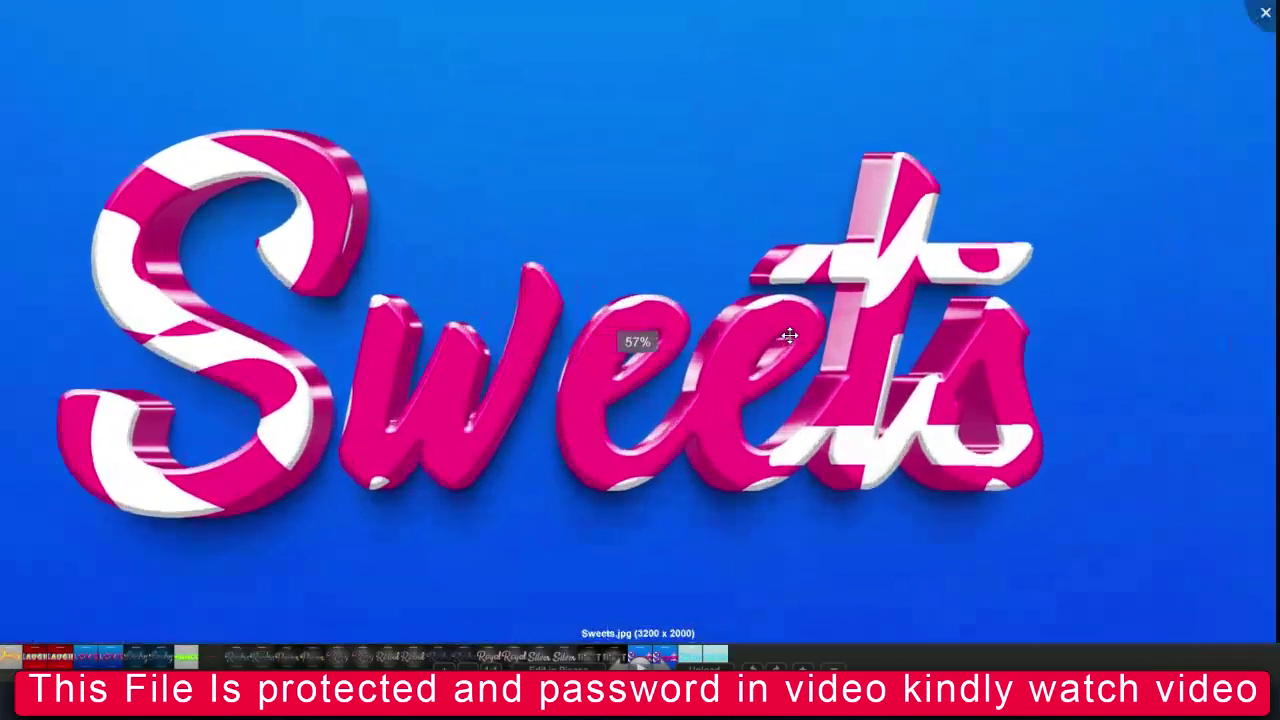
scroll(780, 375, down, 3)
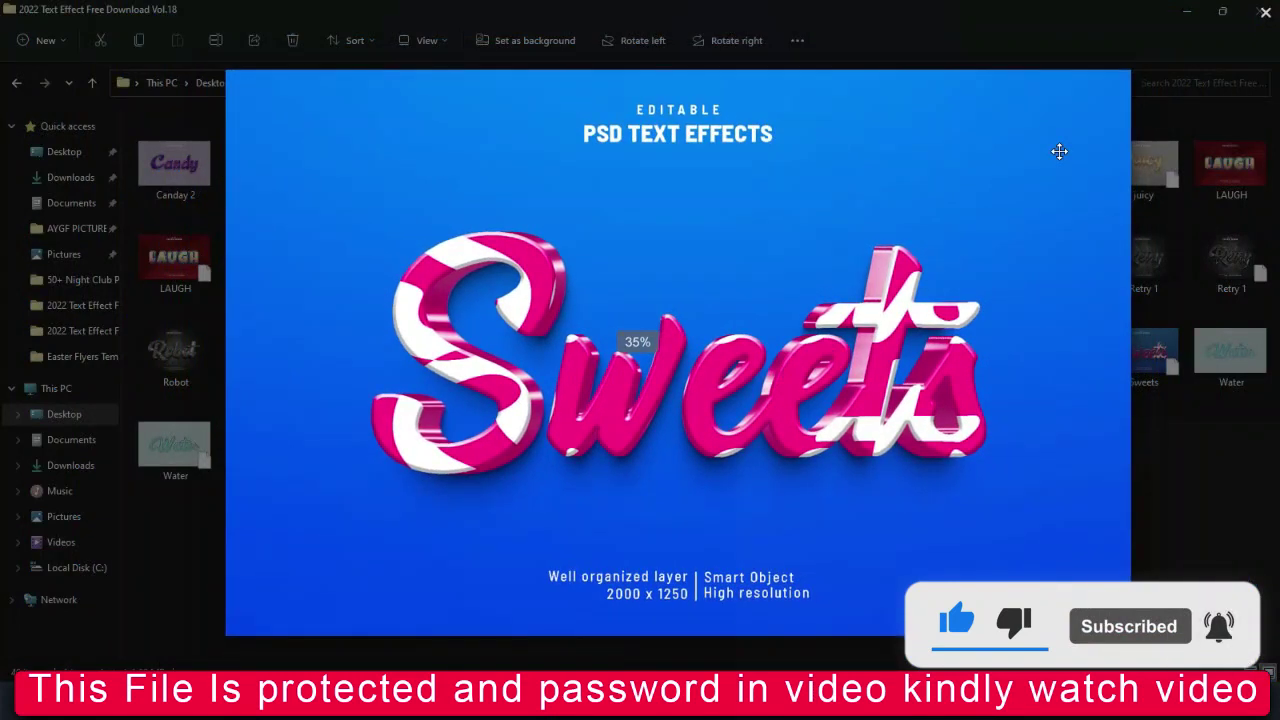
key(Right)
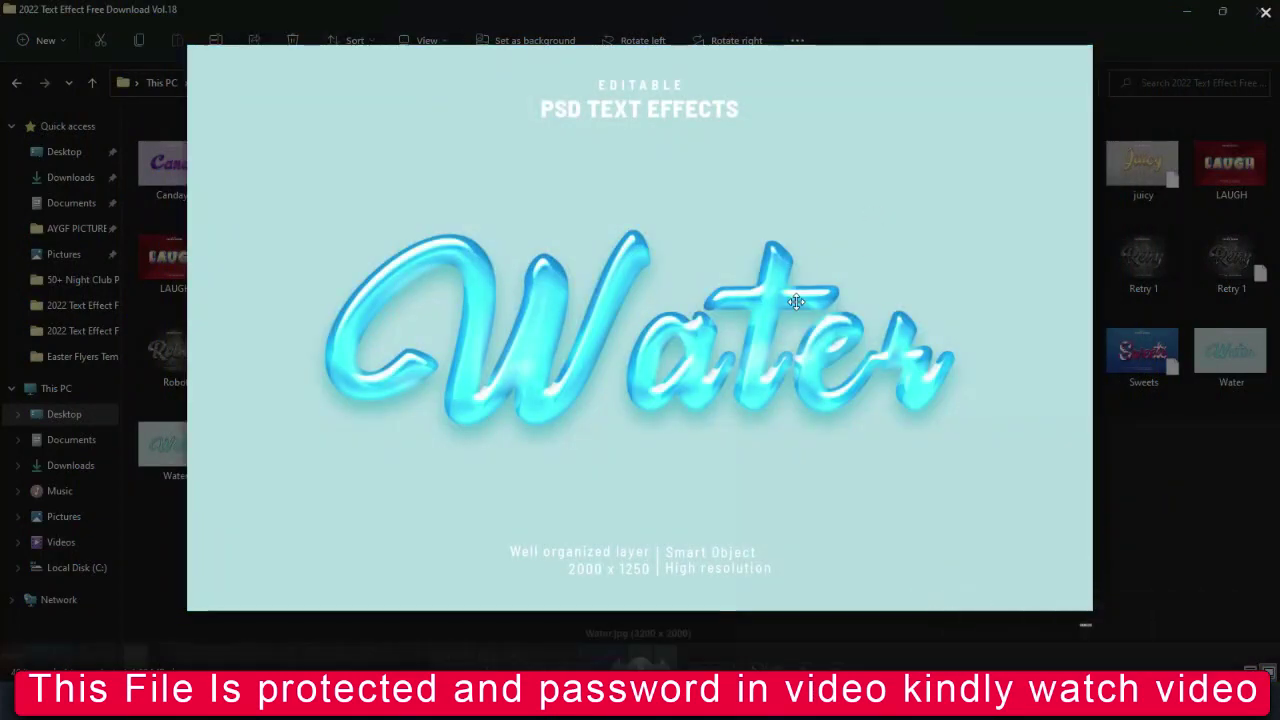
scroll(742, 267, up, 2)
scroll(742, 267, up, 1)
scroll(742, 267, down, 3)
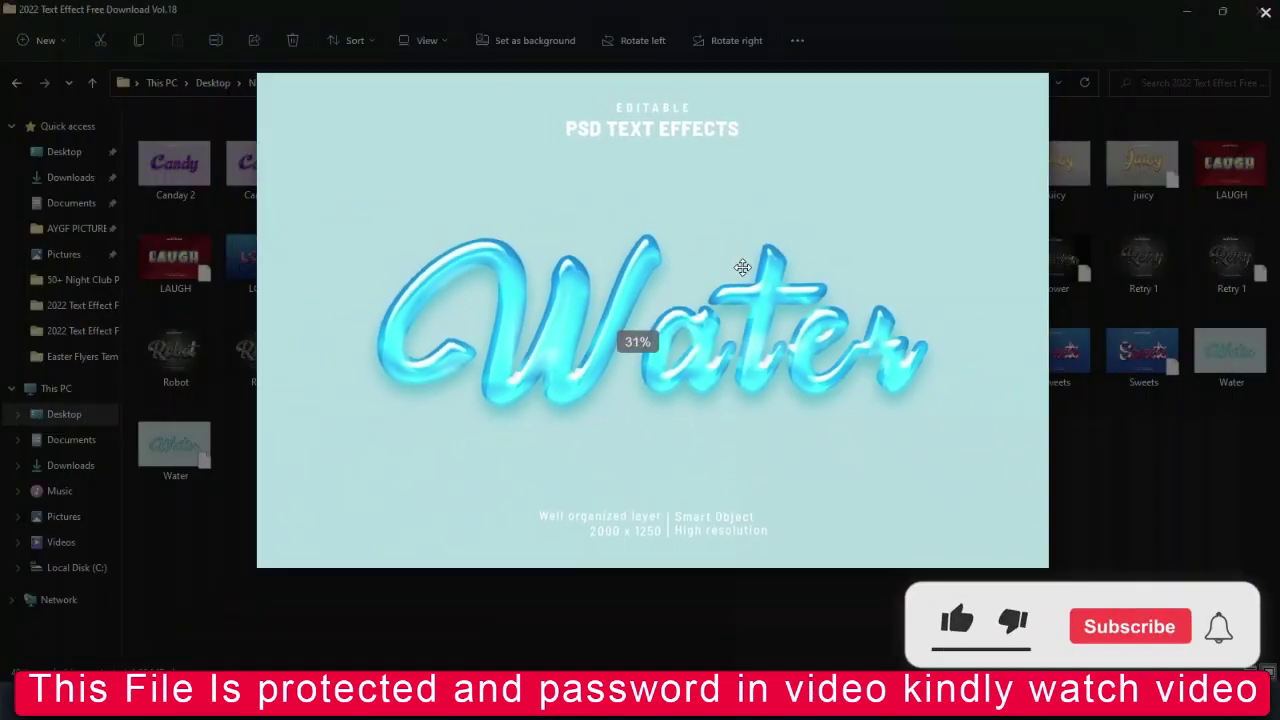
Close the Water preview and select the LOVE 4 template in the Vol.18 folder
key(Escape)
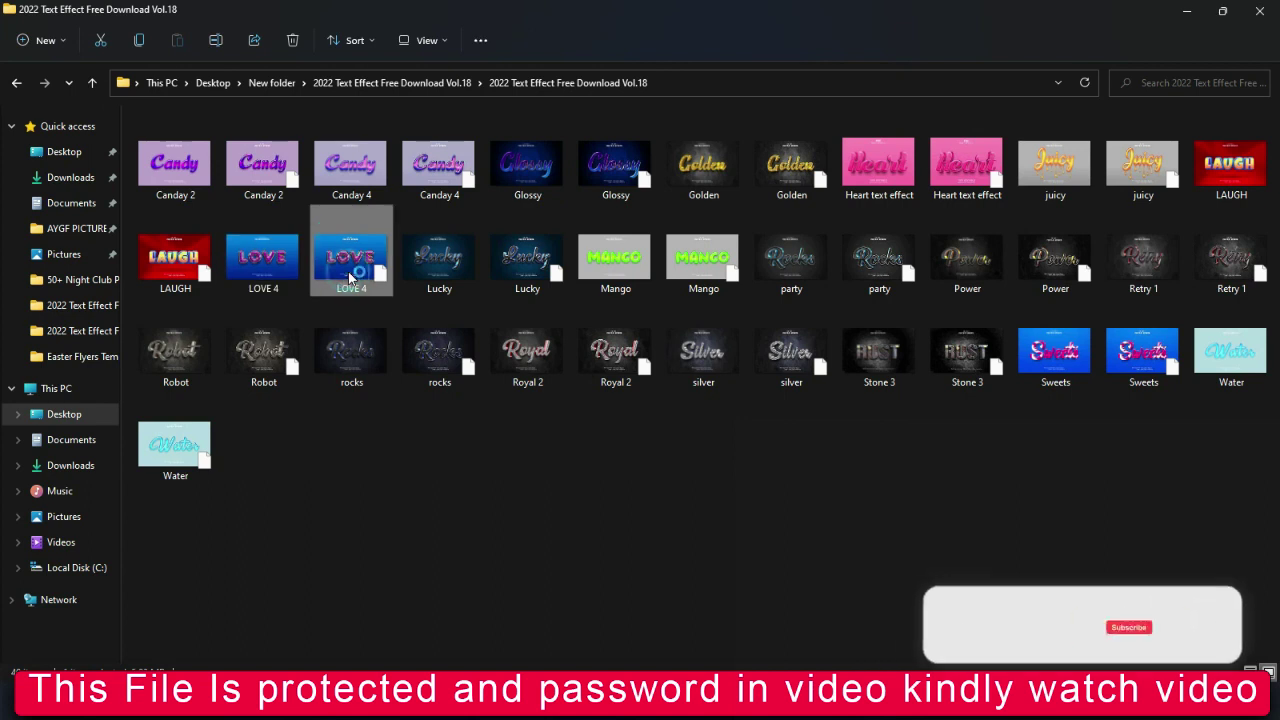
click(737, 437)
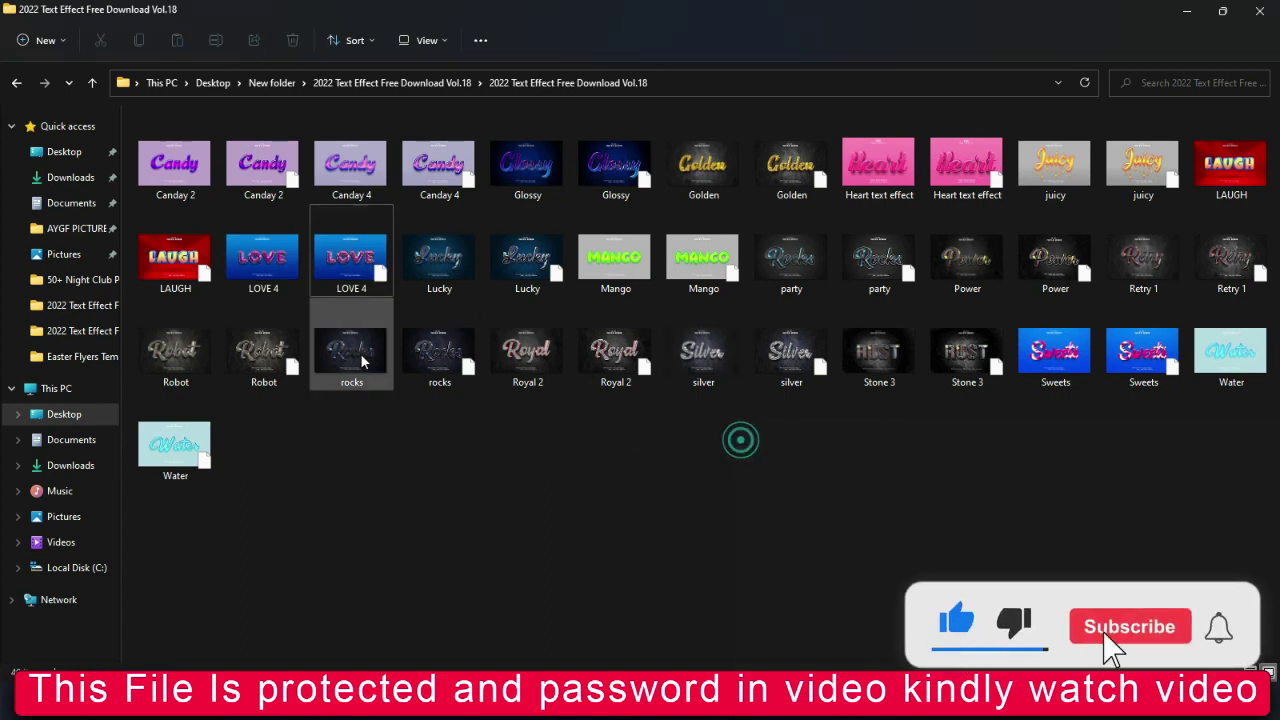
click(357, 258)
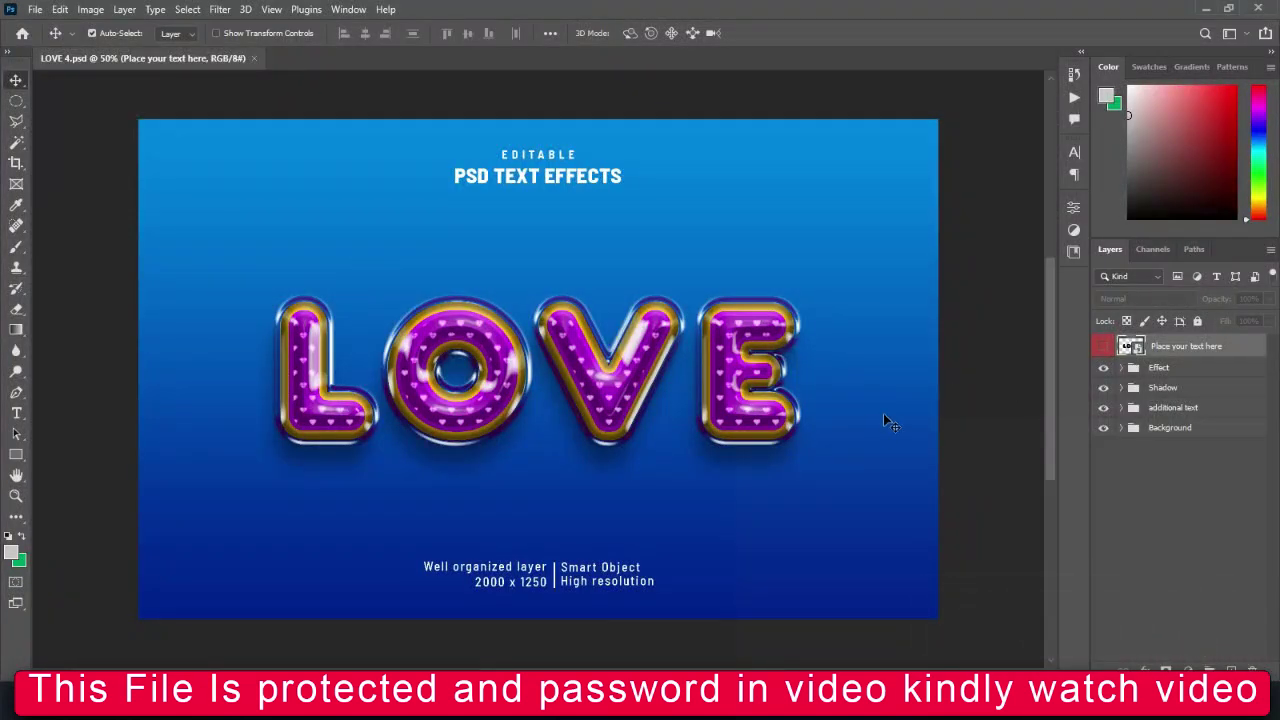
Open the LOVE text smart object, replace its missing font, and change the text to JOY
double_click(1126, 346)
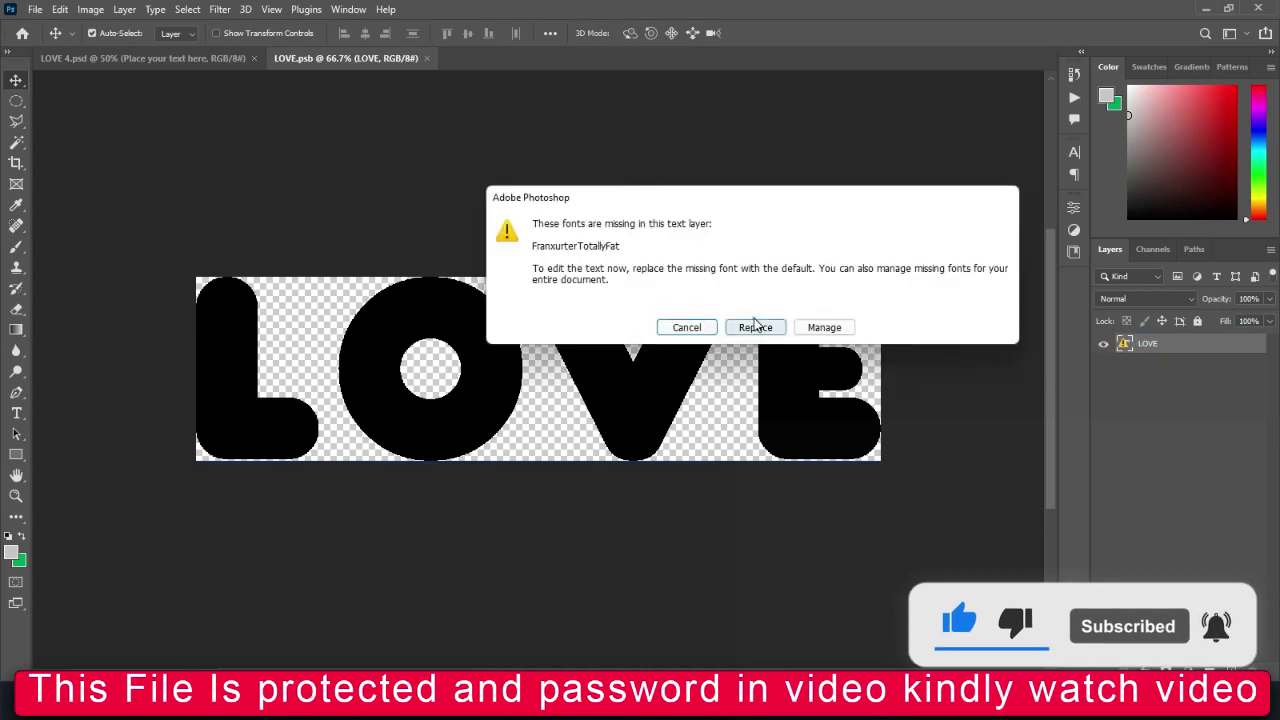
click(755, 329)
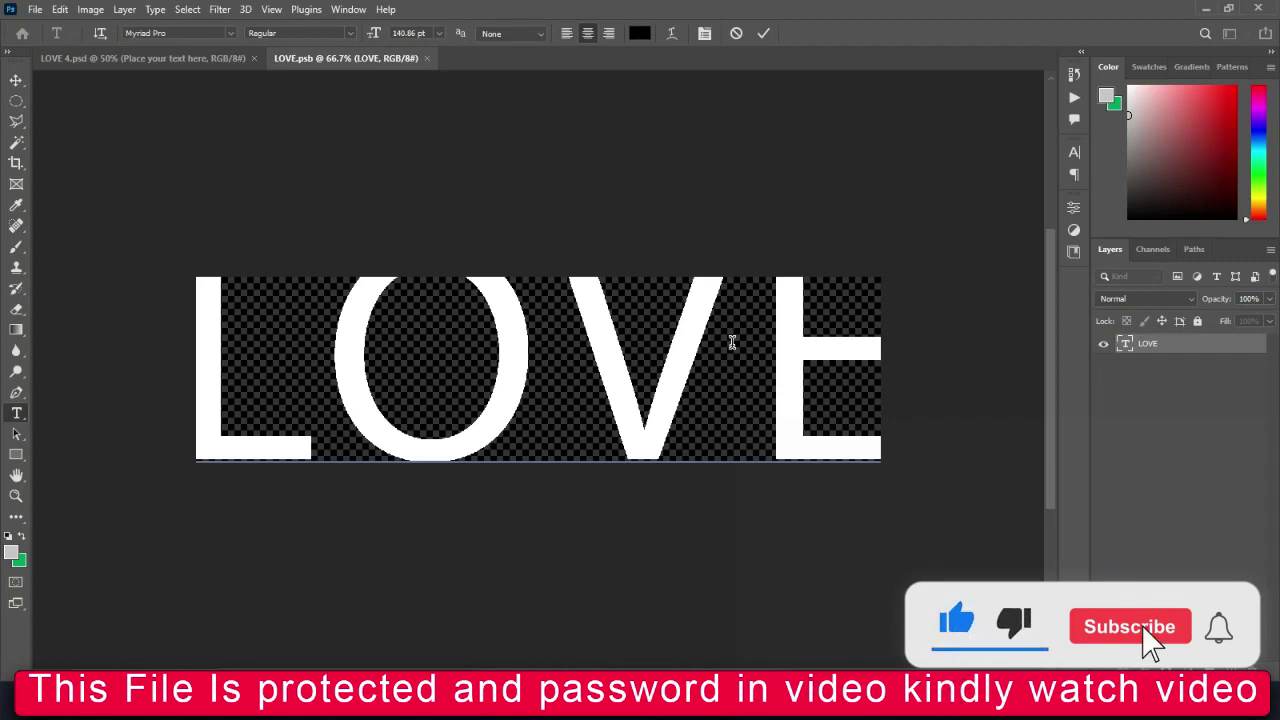
text(JO)
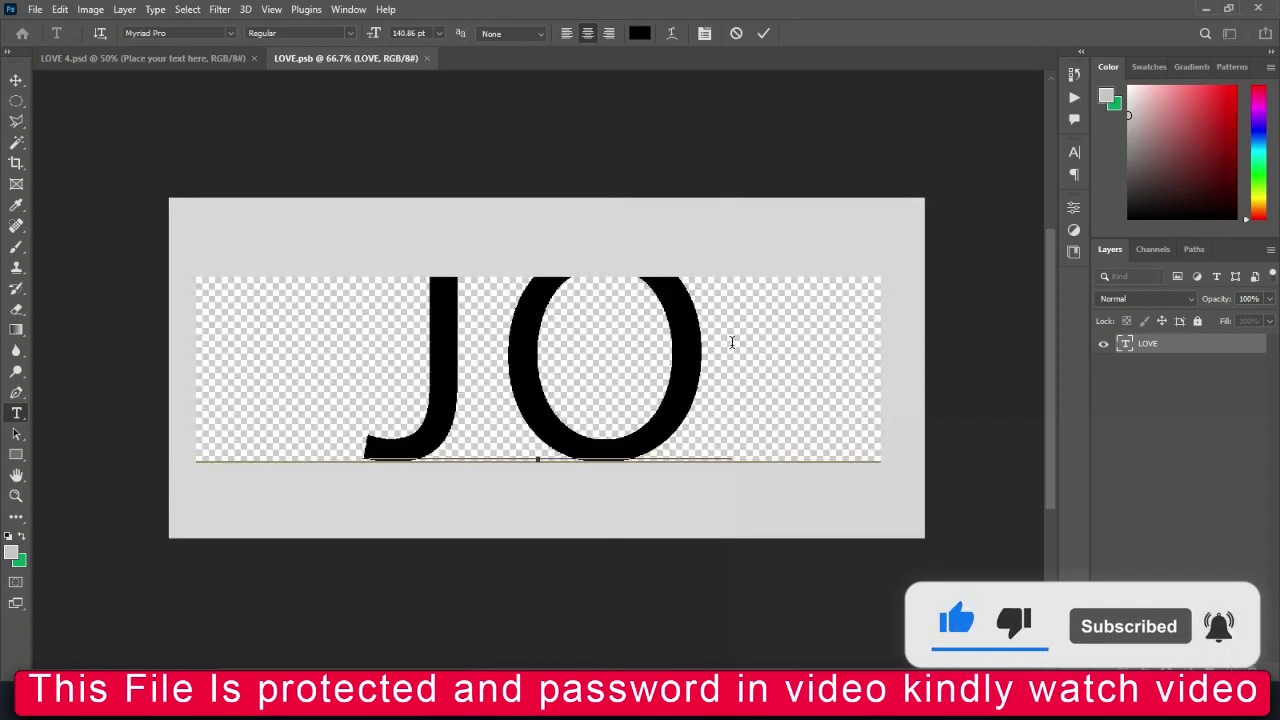
text(Y)
click(758, 34)
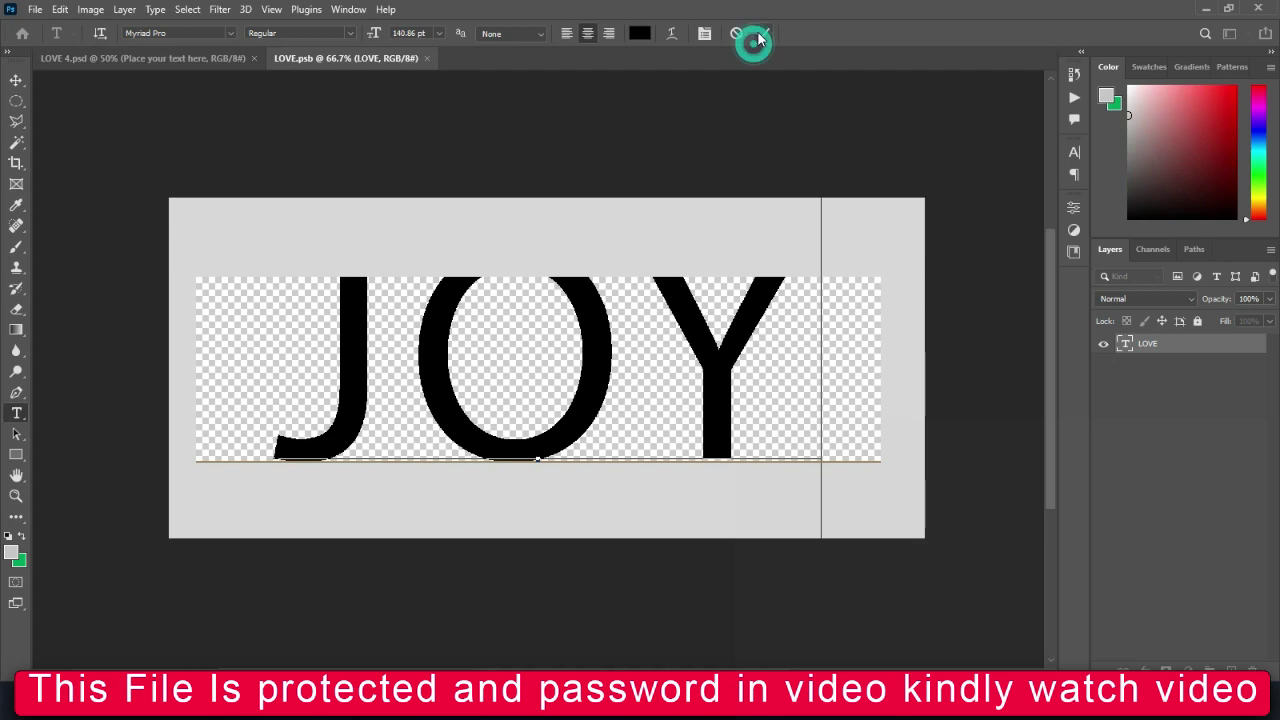
key(v)
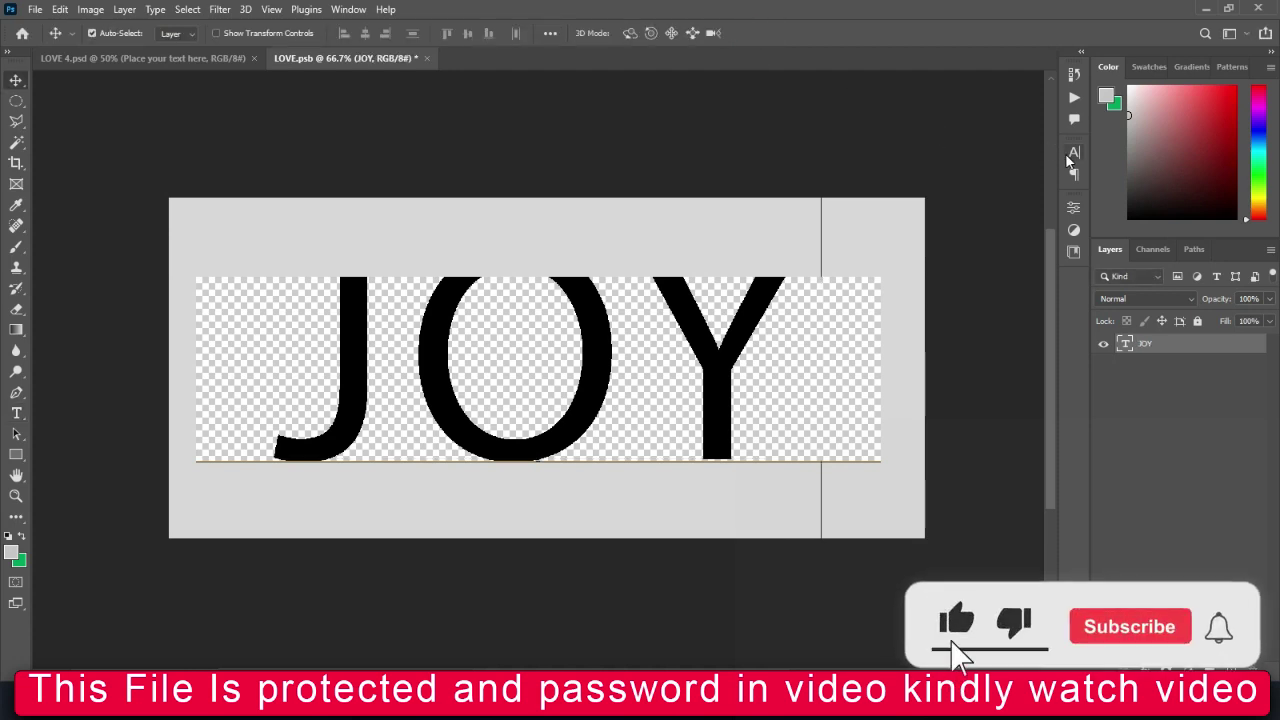
Make JOY Bold and reduce its font size to 139 pt
click(1072, 154)
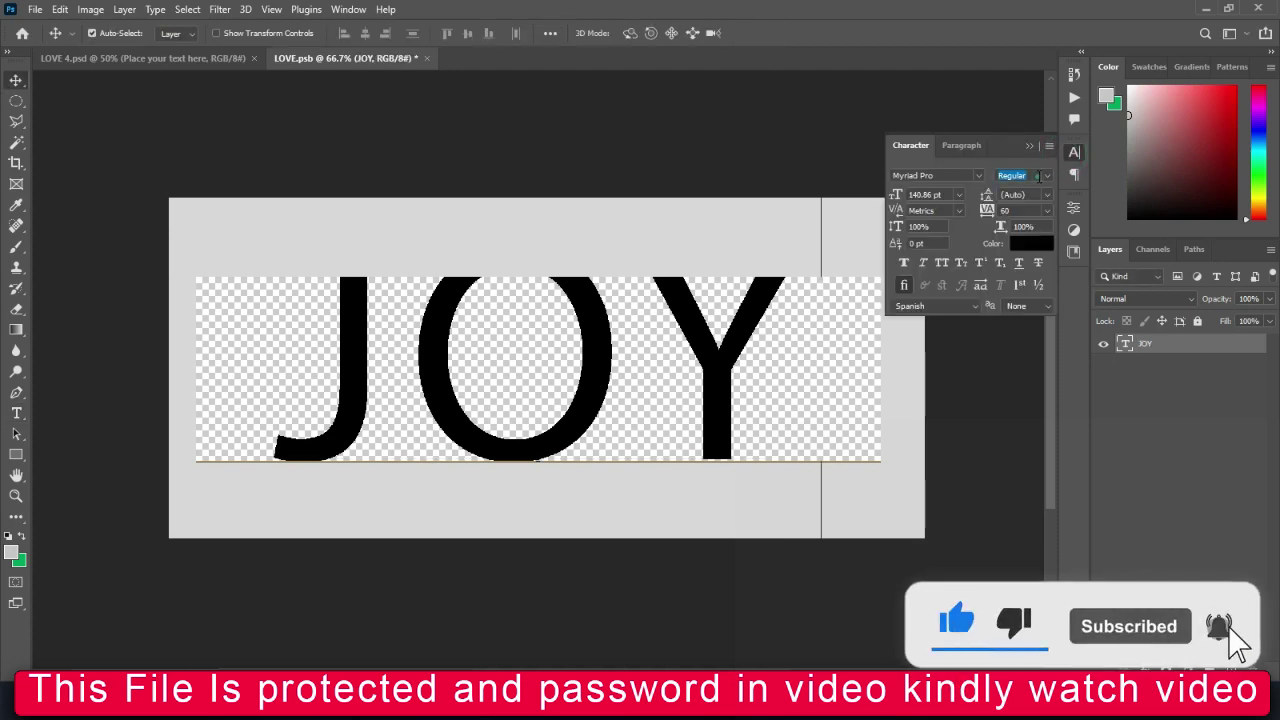
click(1049, 178)
click(1035, 285)
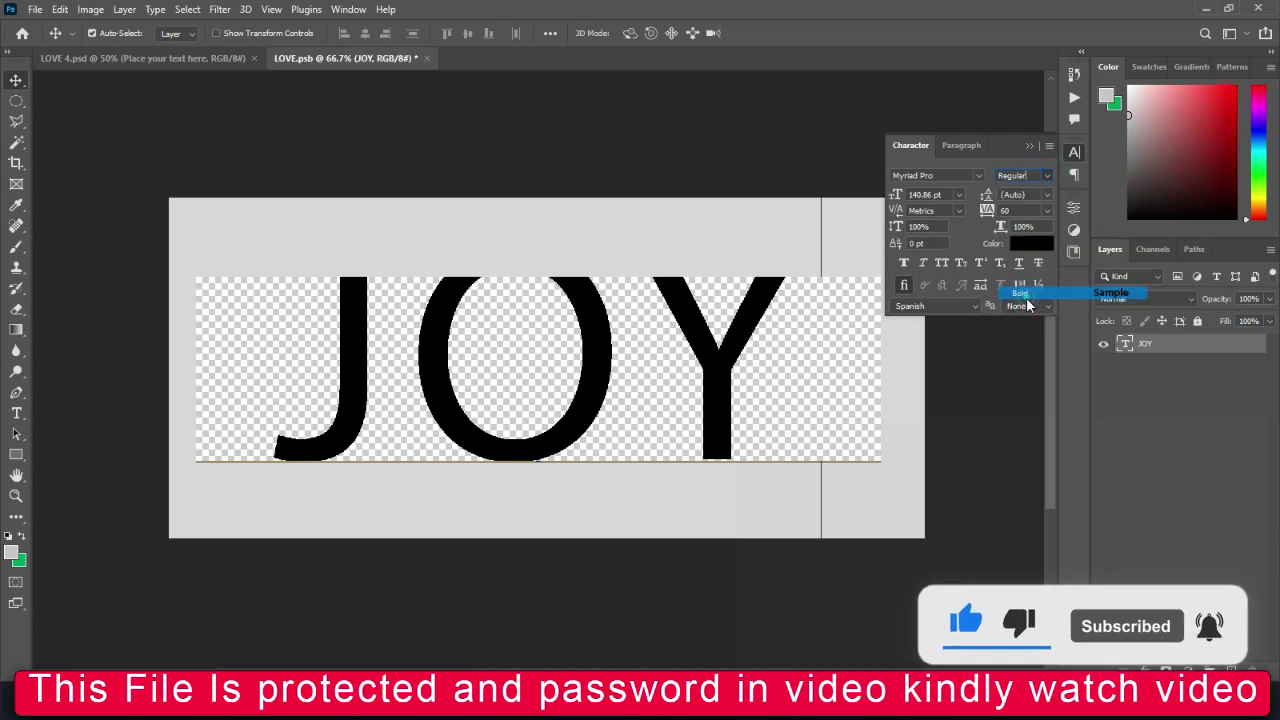
drag(897, 195, 893, 195)
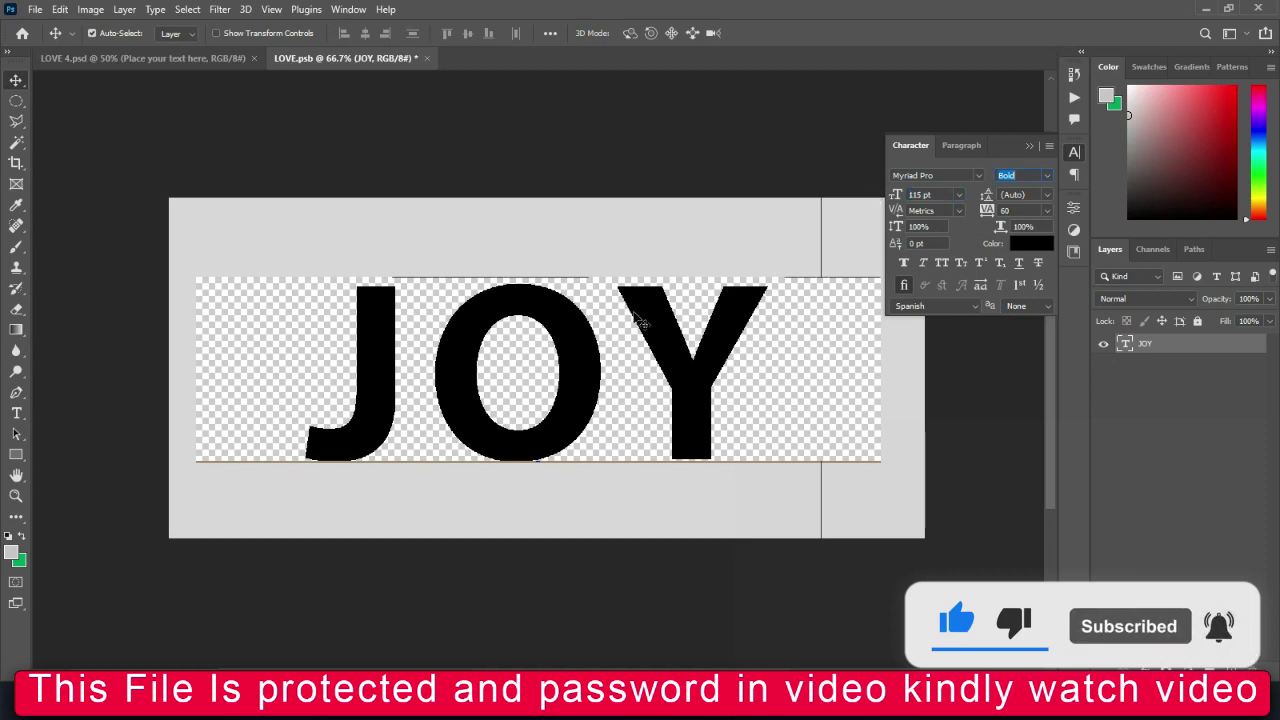
Centre JOY horizontally, then close LOVE.psb and save it into the template
key(ctrl)
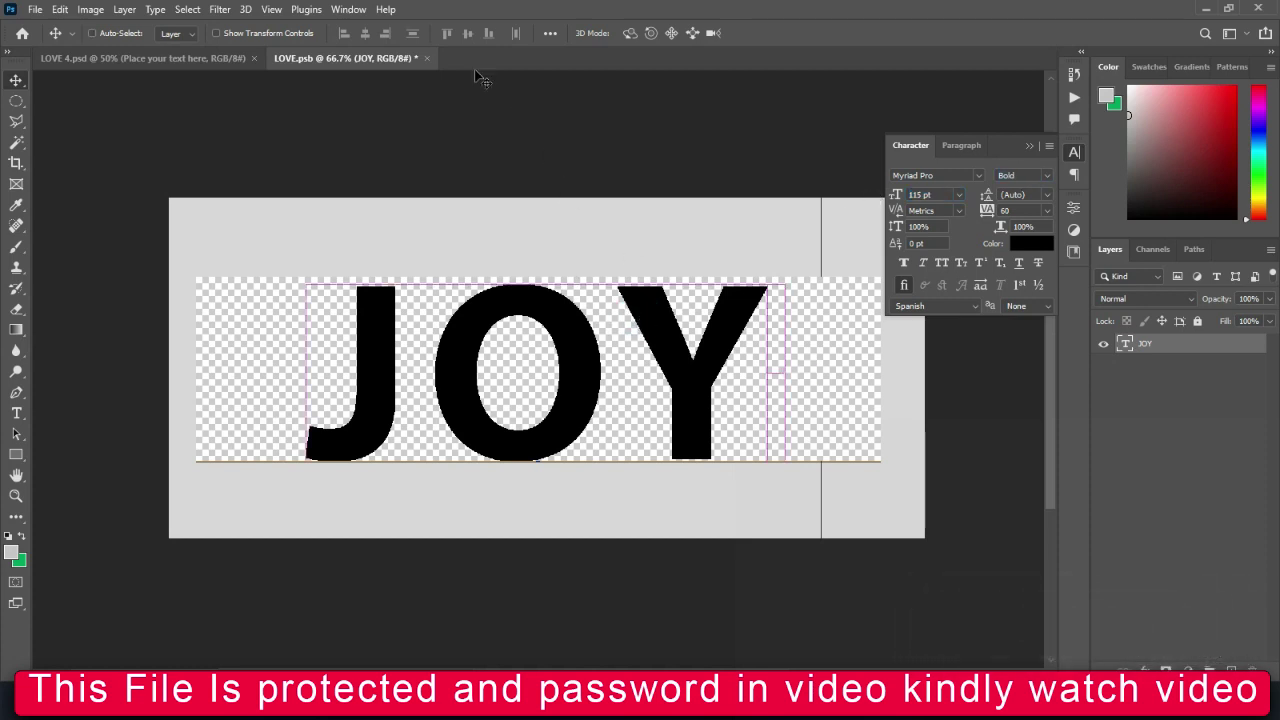
click(365, 33)
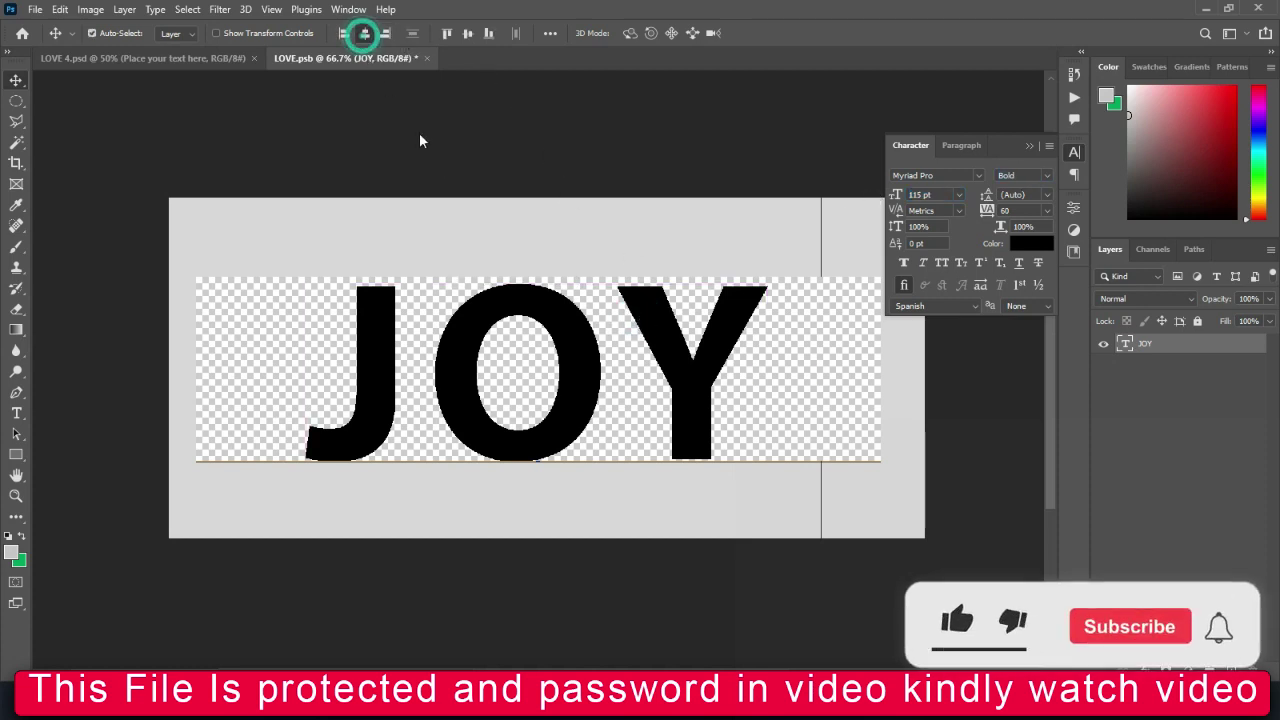
click(427, 58)
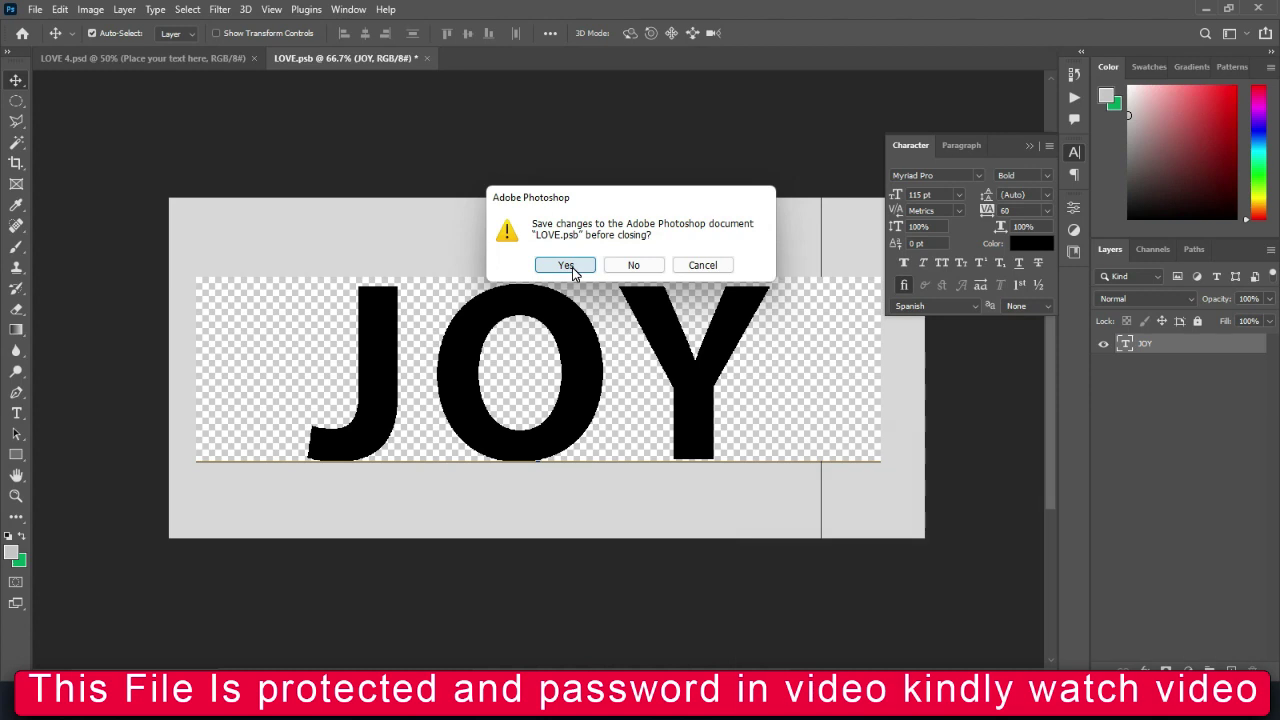
click(566, 265)
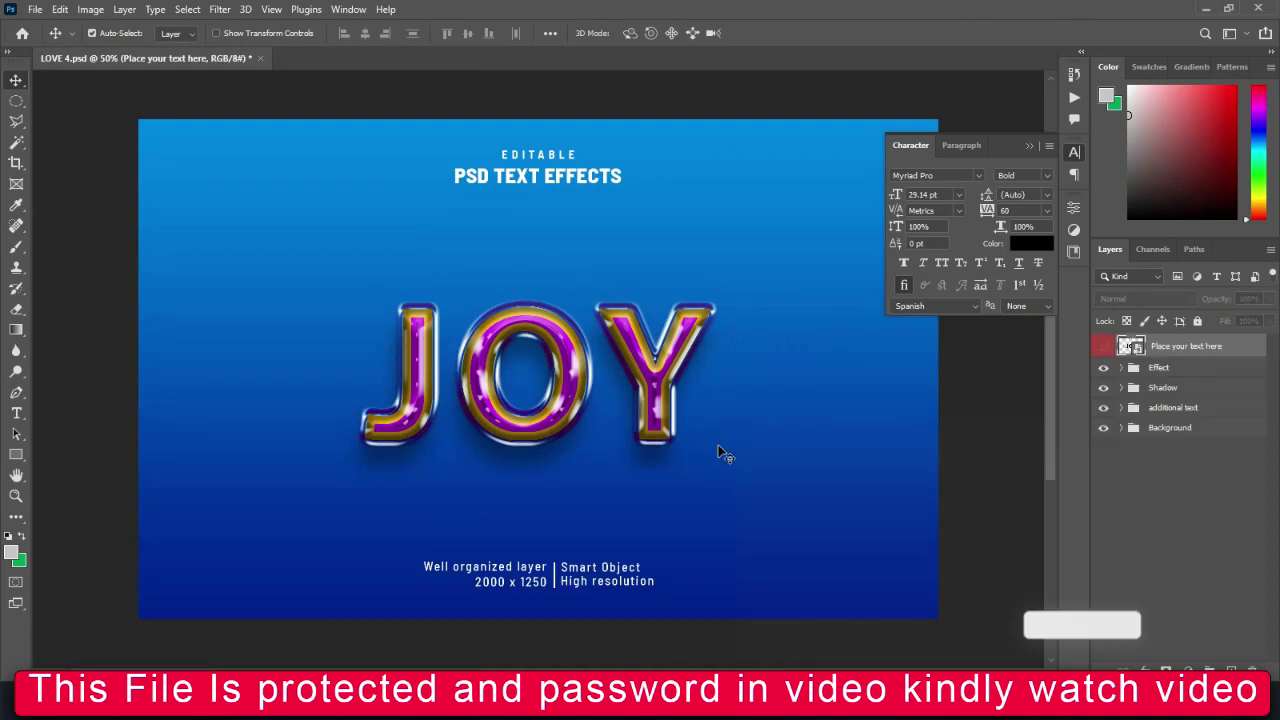
Reopen LOVE.psb, set JOY tracking to -80, and save it back into the template
key(ctrl+1)
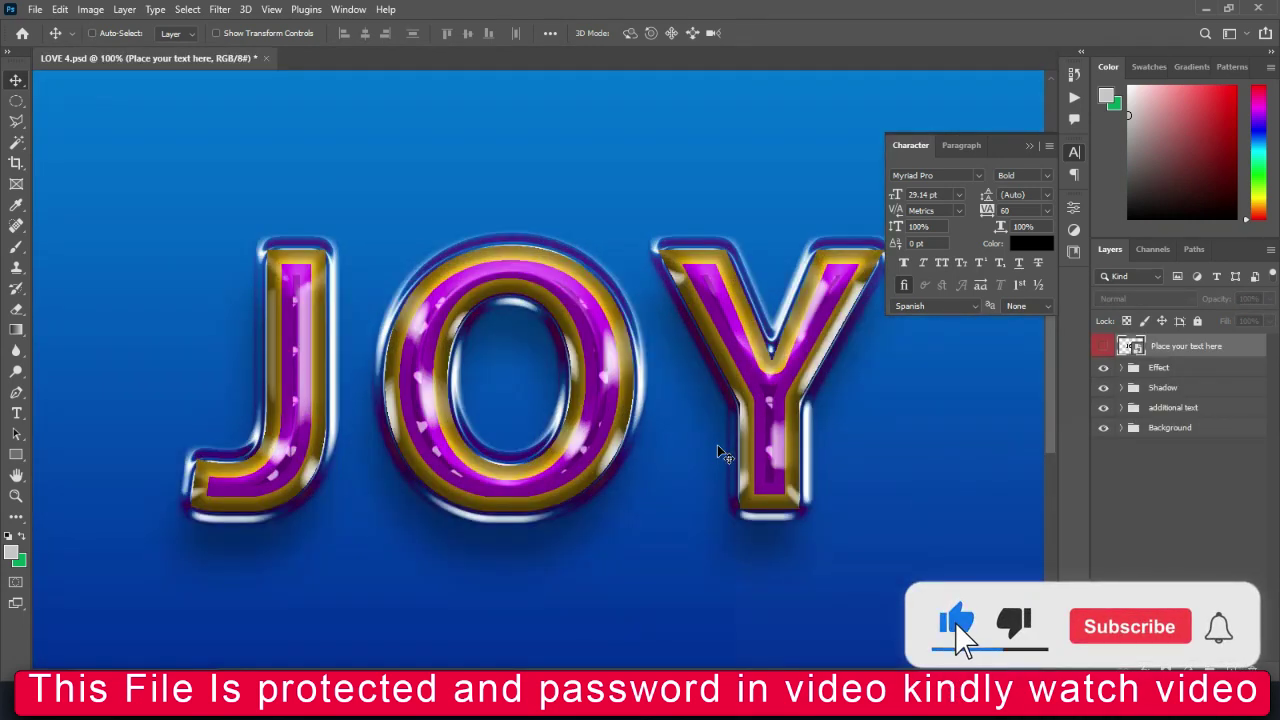
key(ctrl+0)
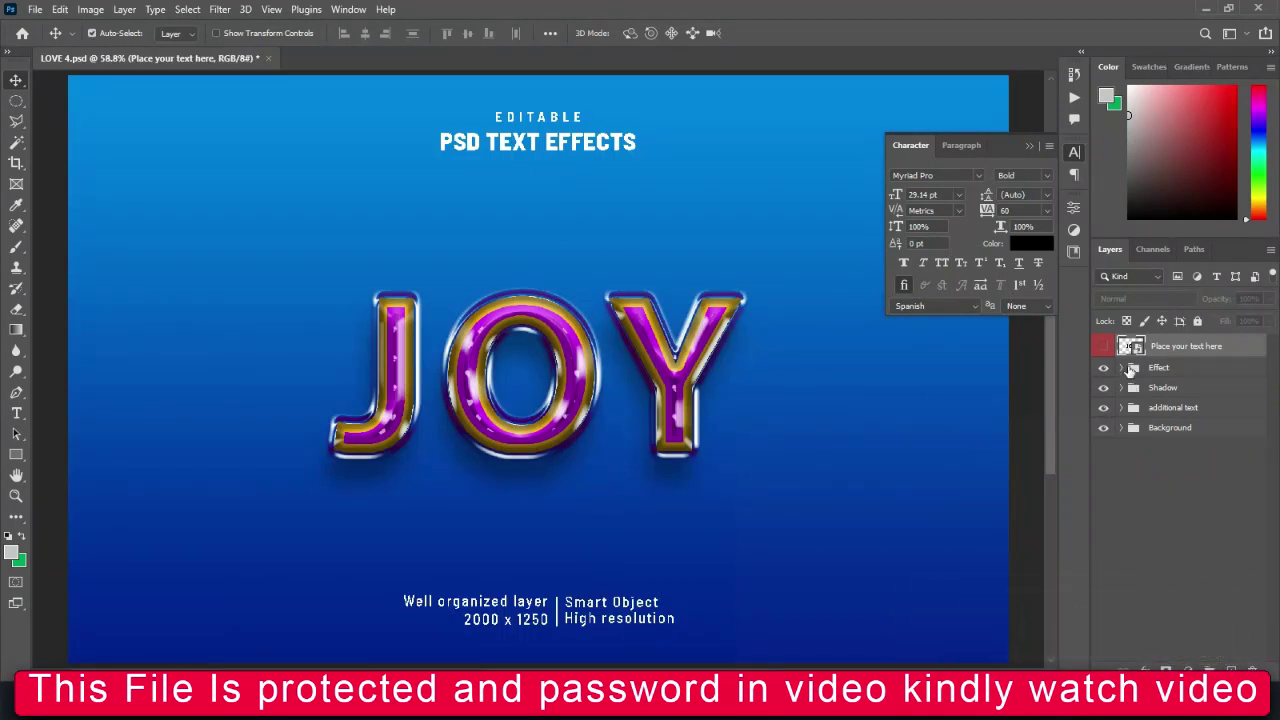
double_click(1135, 347)
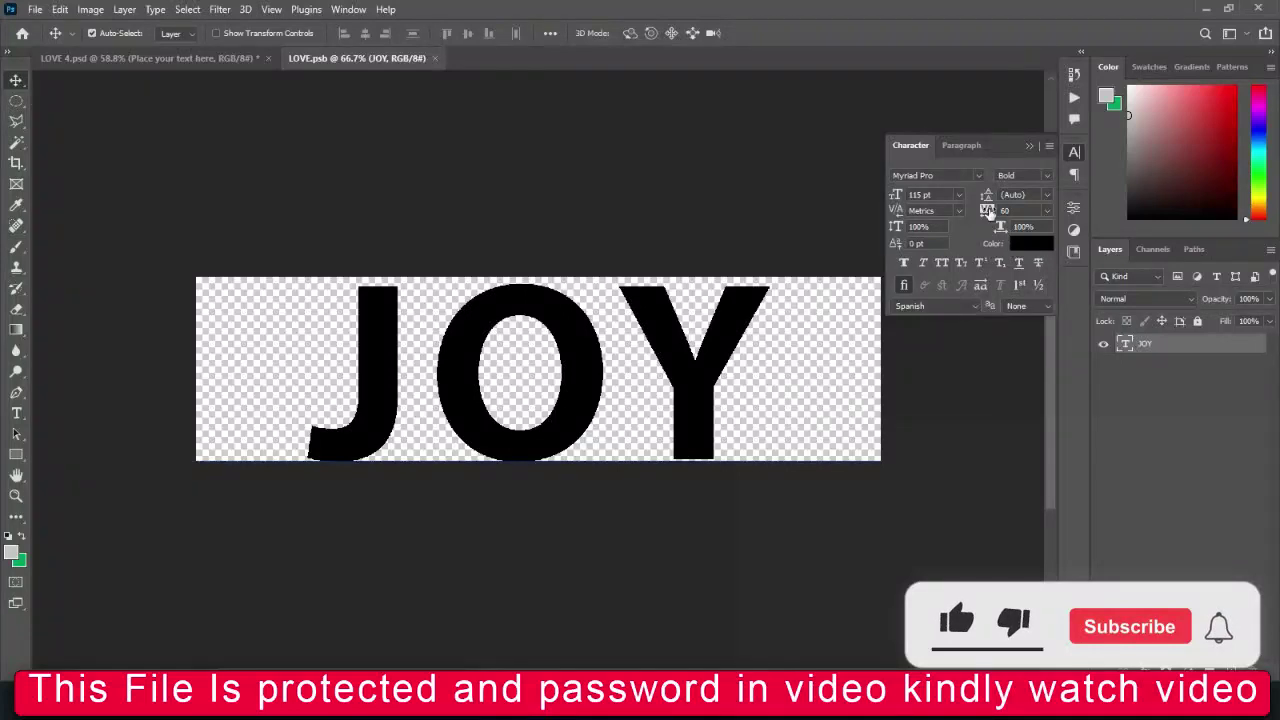
drag(986, 206, 984, 215)
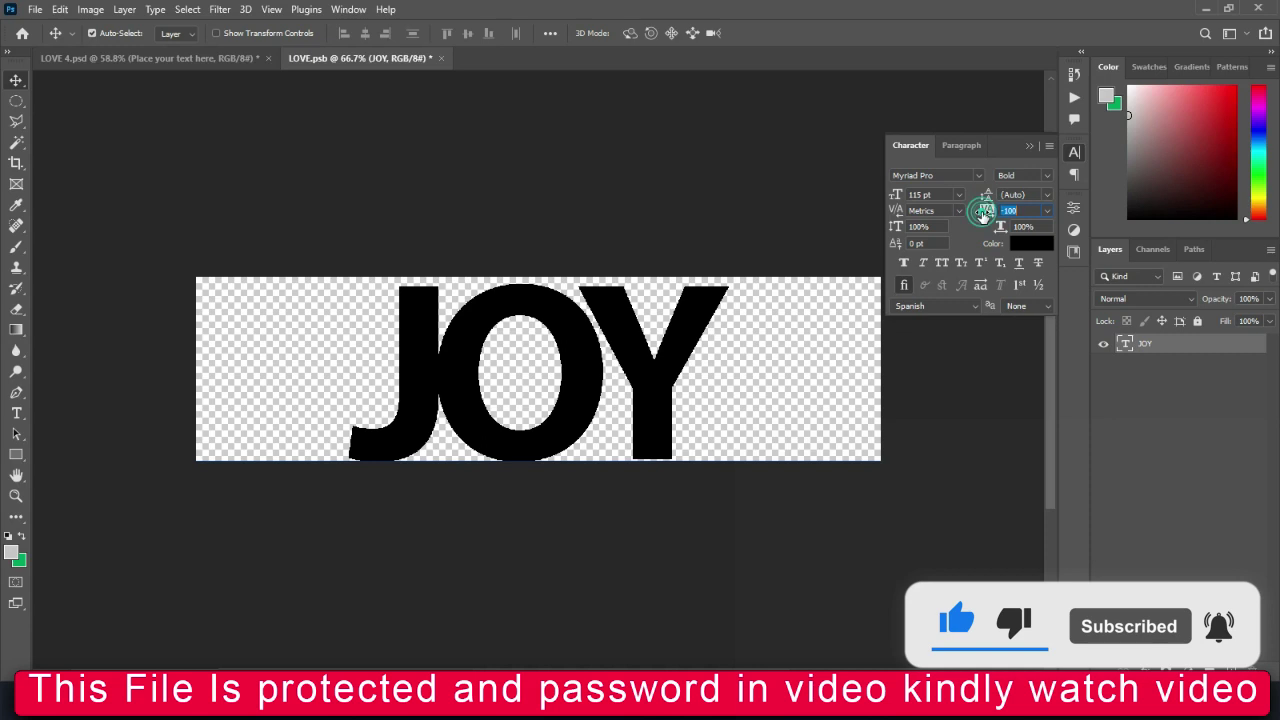
drag(983, 216, 978, 218)
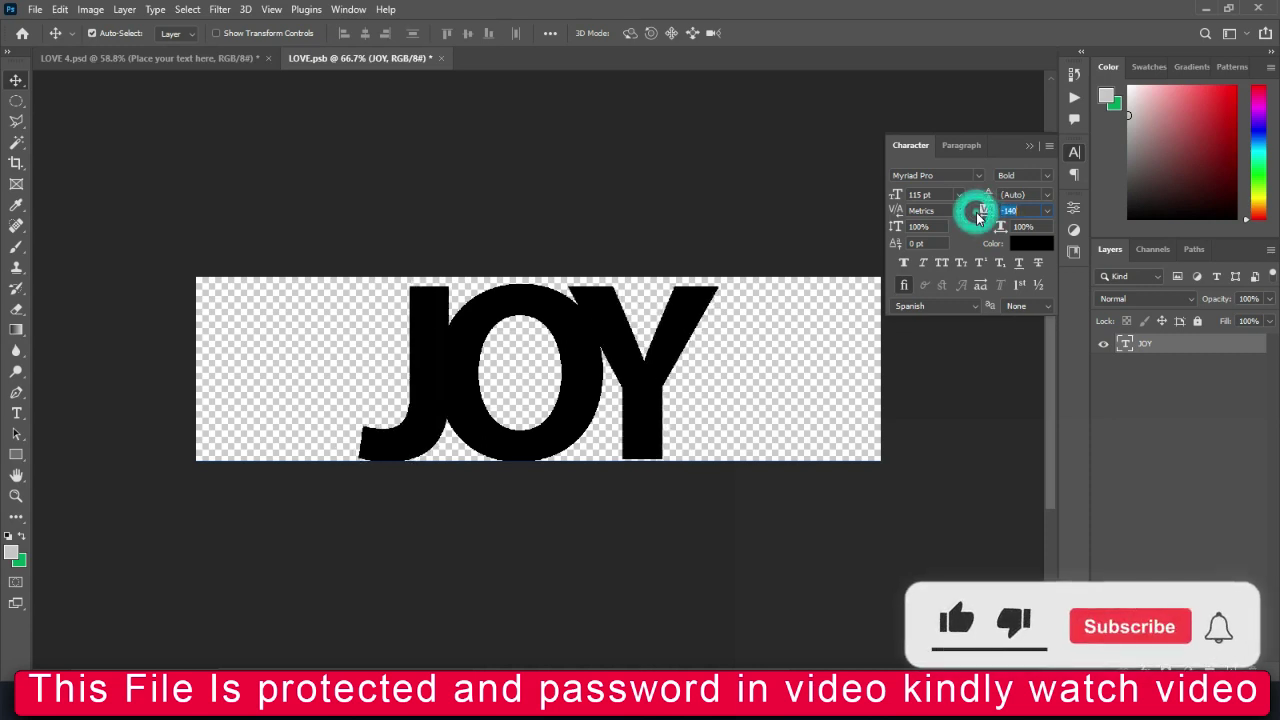
drag(978, 218, 989, 213)
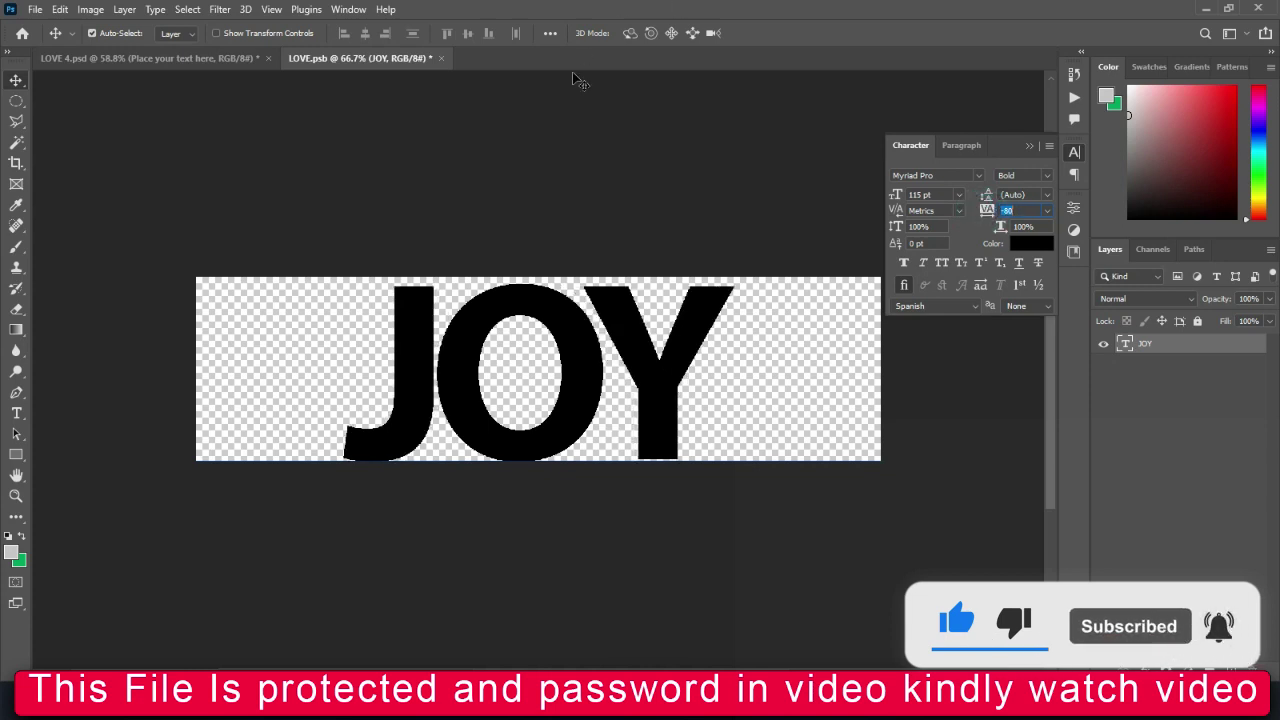
click(441, 58)
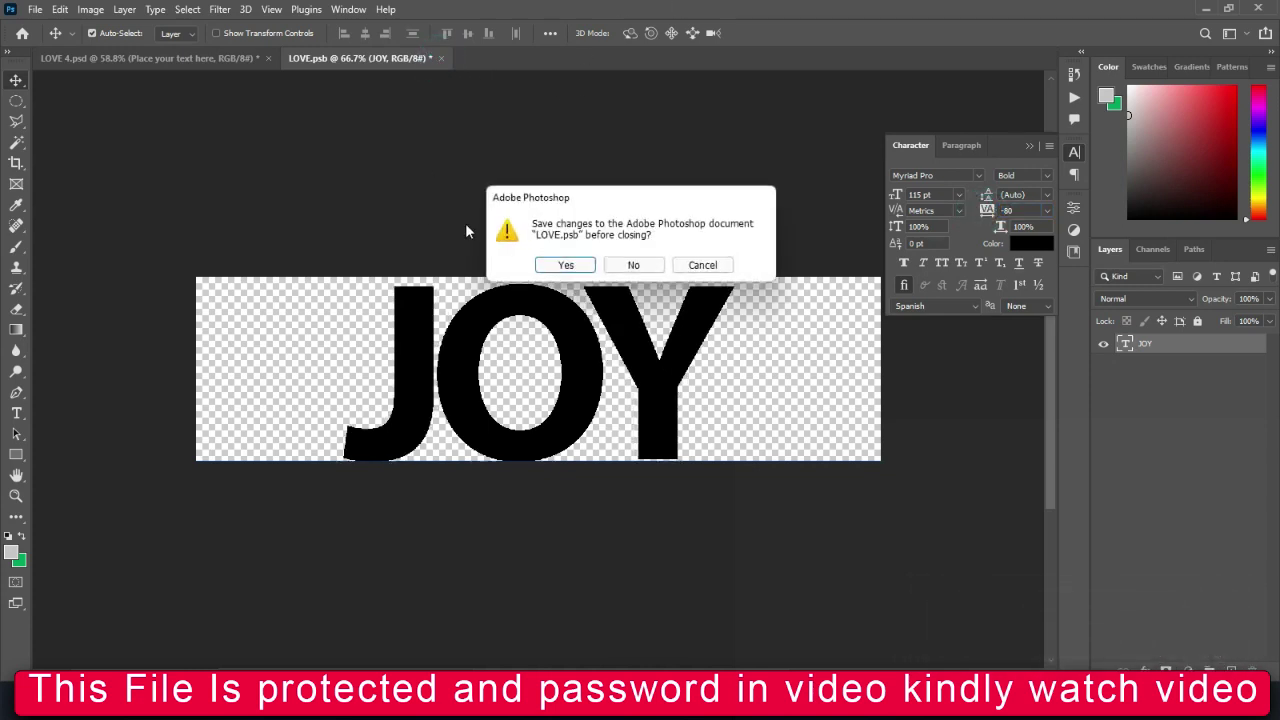
click(566, 265)
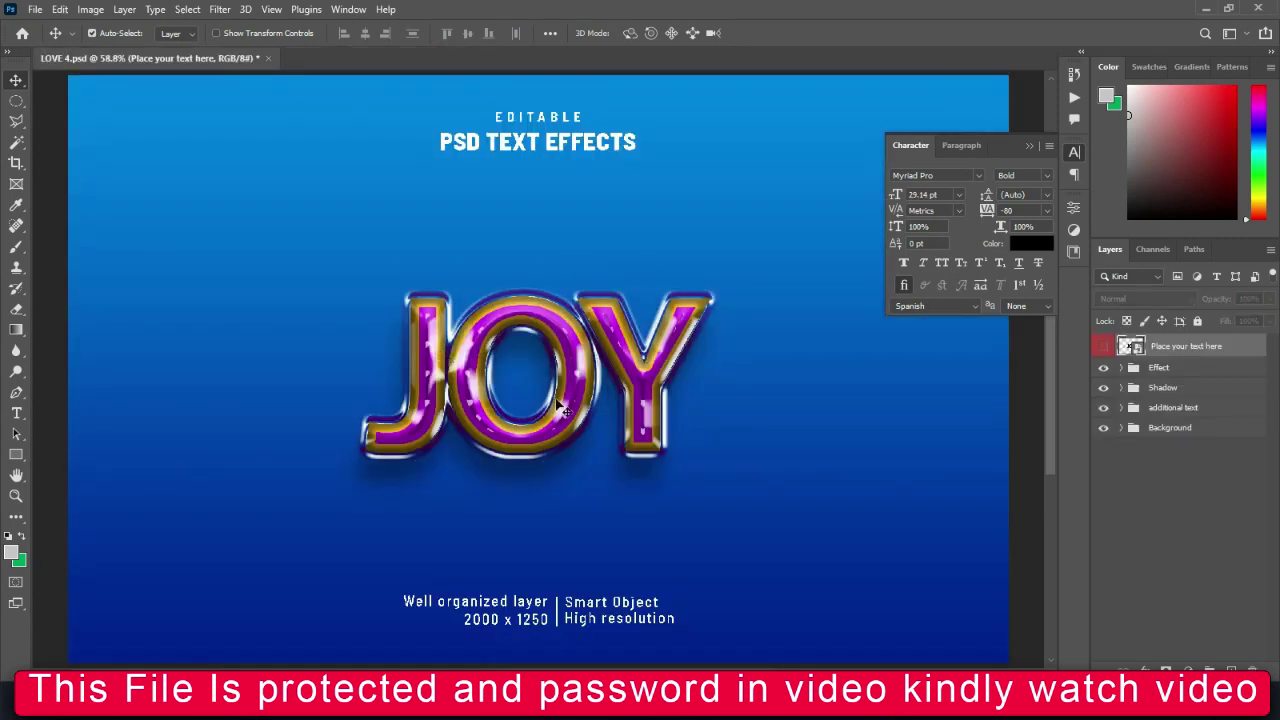
Browse the 2022 Text Effect folder previews and open Golden.psd in Photoshop
click(660, 618)
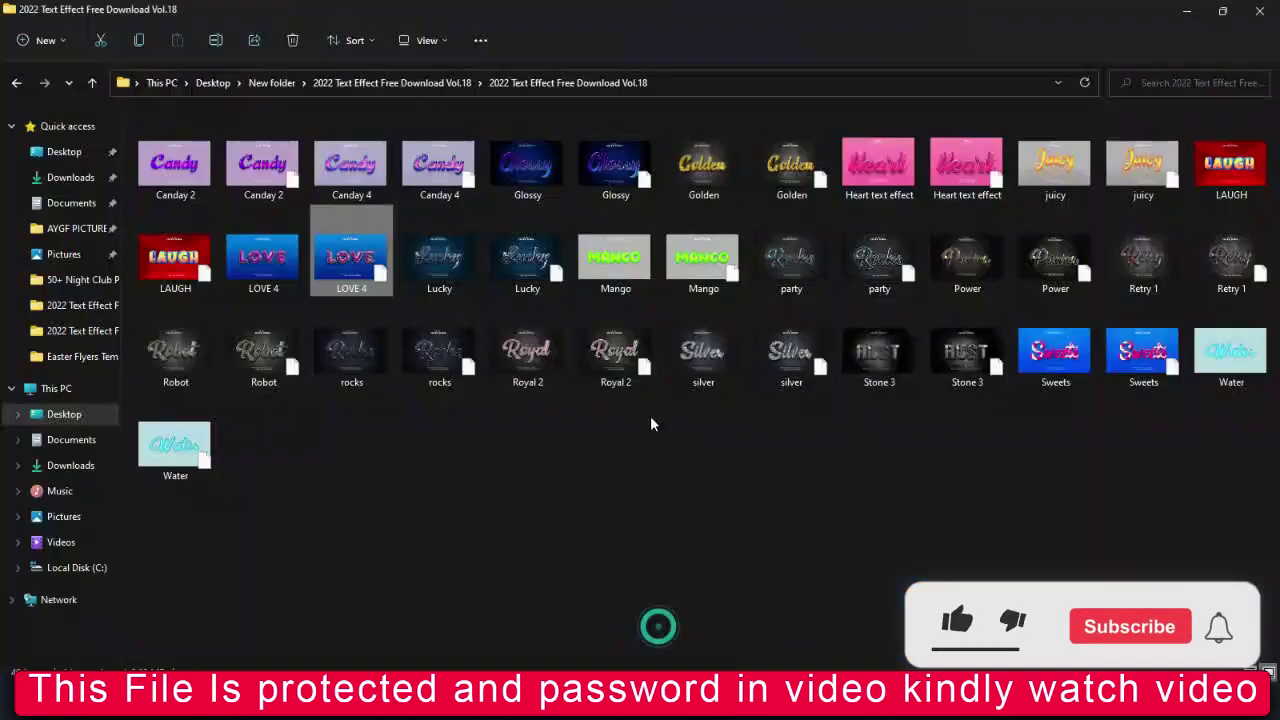
click(476, 351)
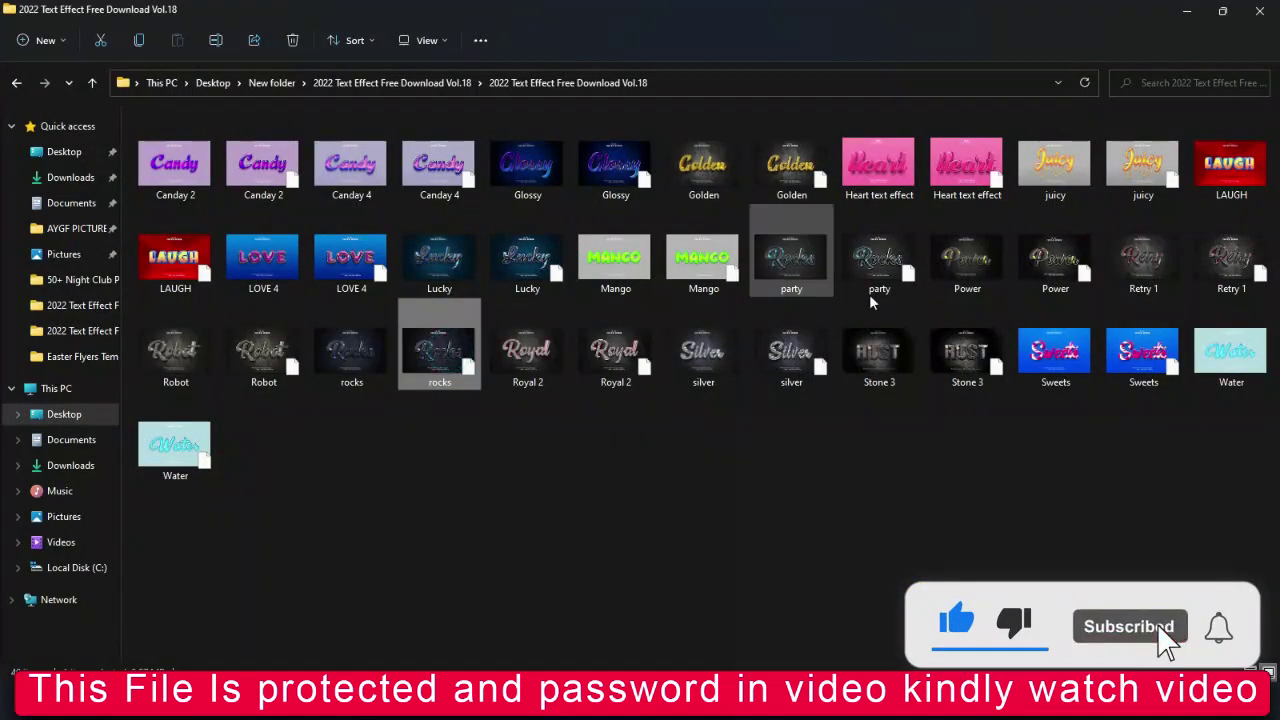
click(966, 258)
click(1030, 252)
click(1055, 165)
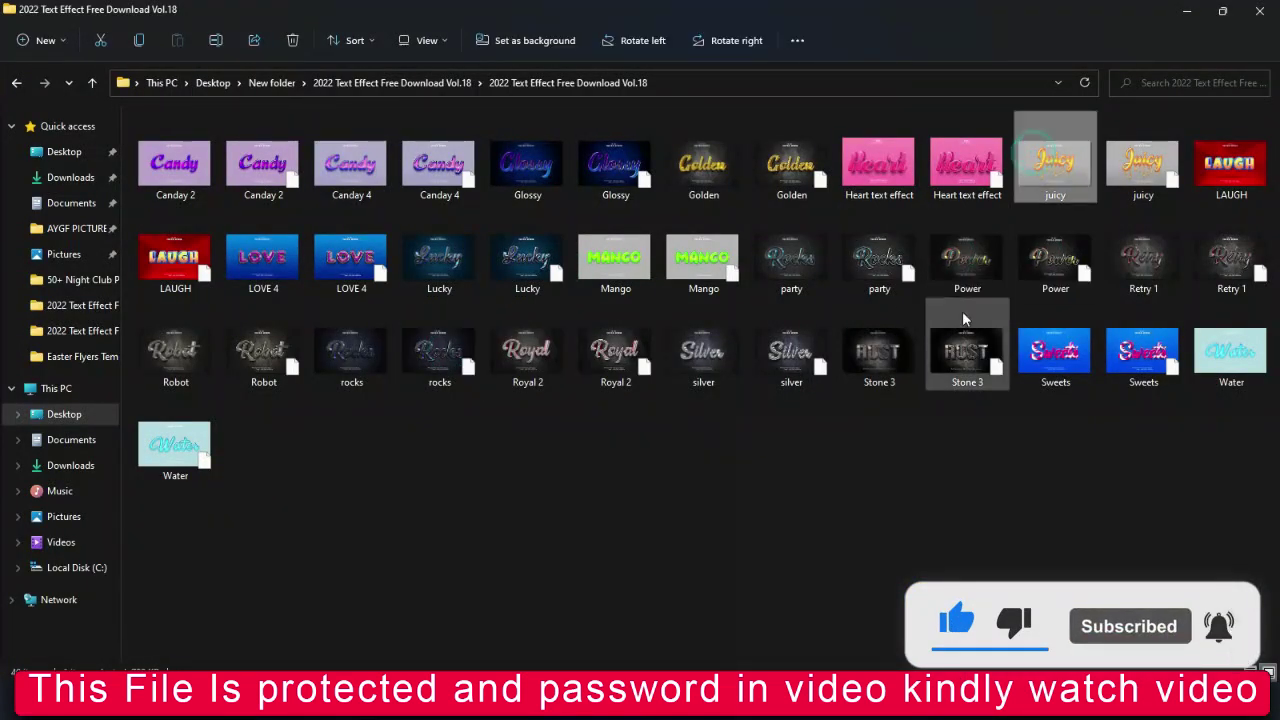
click(879, 350)
double_click(789, 183)
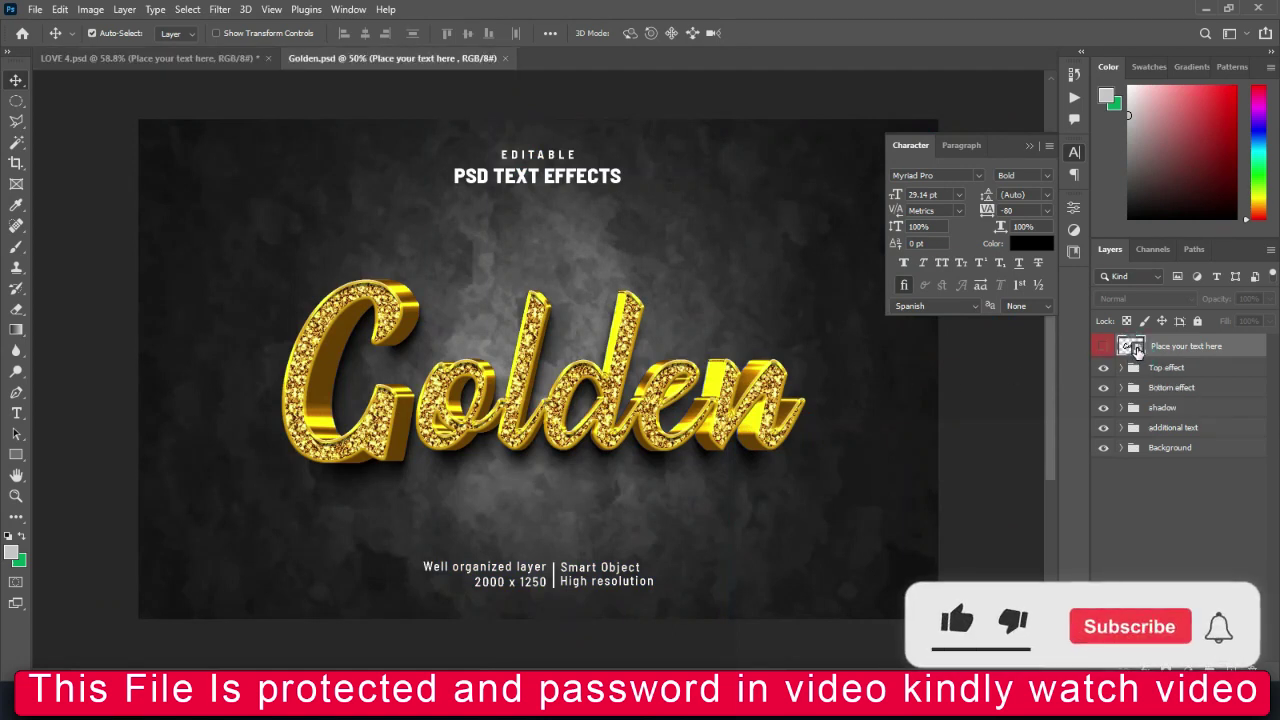
Open the Golden text smart object and replace its missing font with the default
double_click(1137, 348)
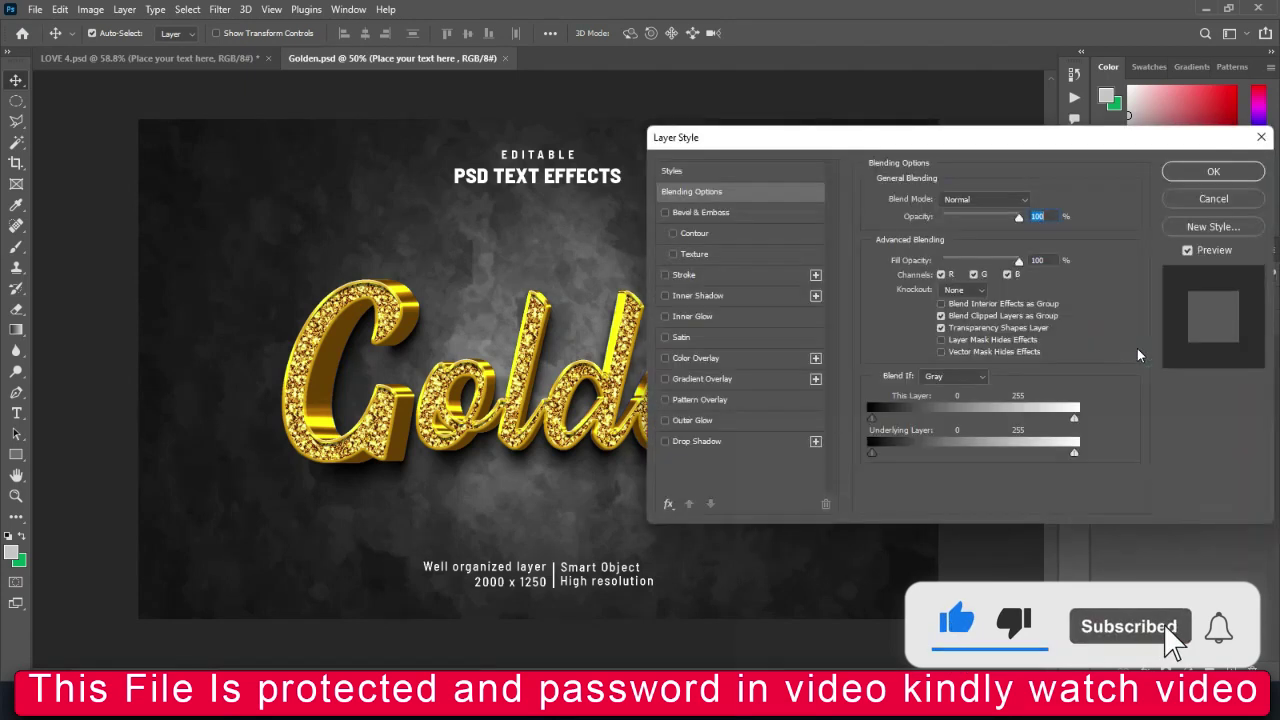
click(1176, 198)
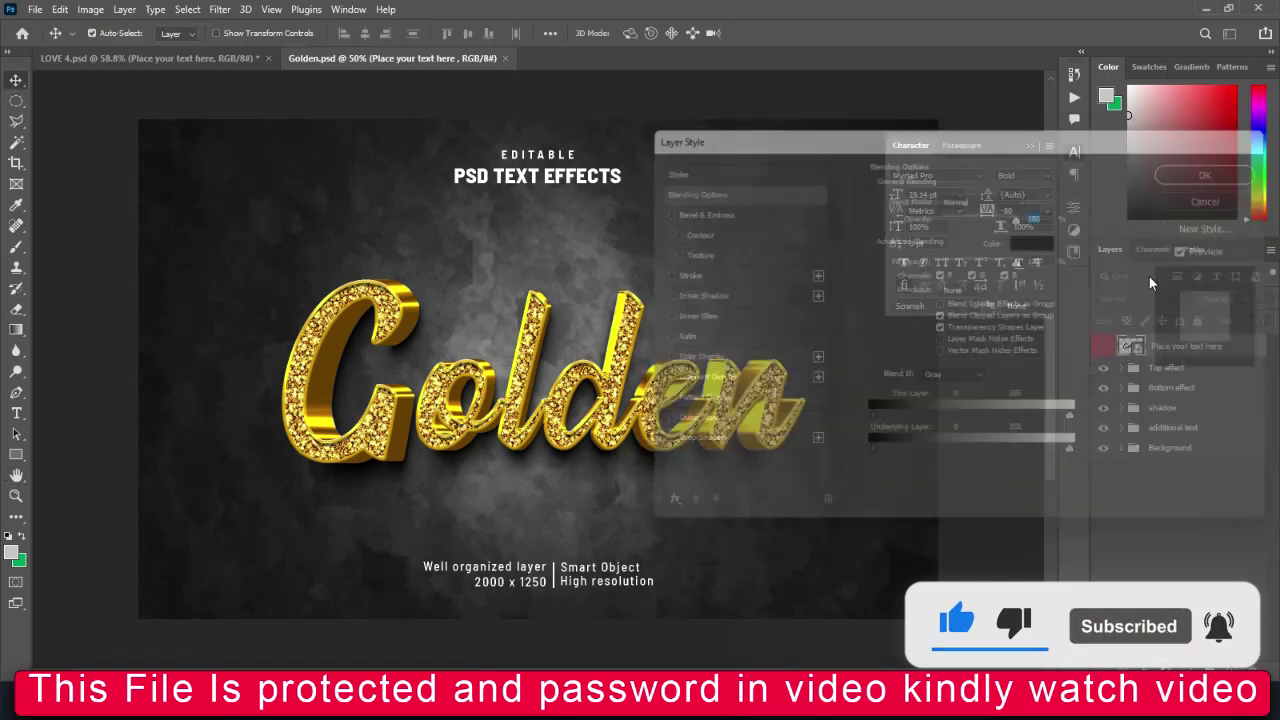
double_click(1137, 348)
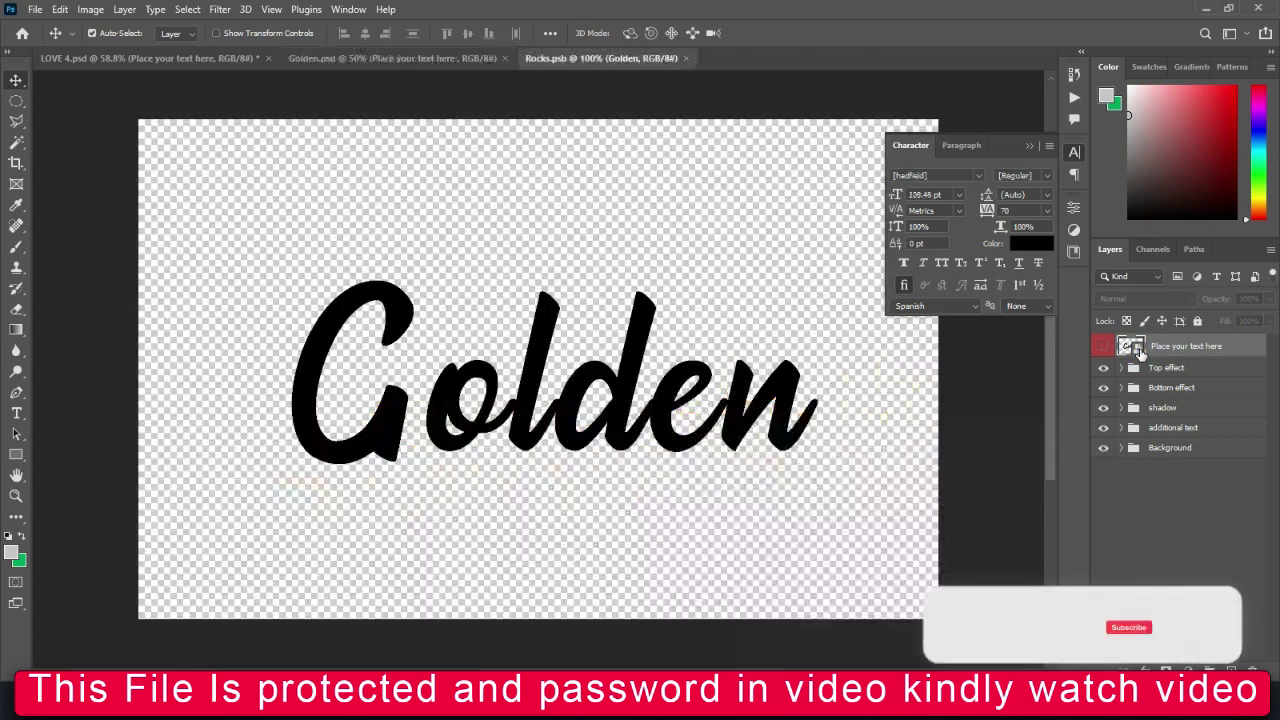
double_click(1140, 350)
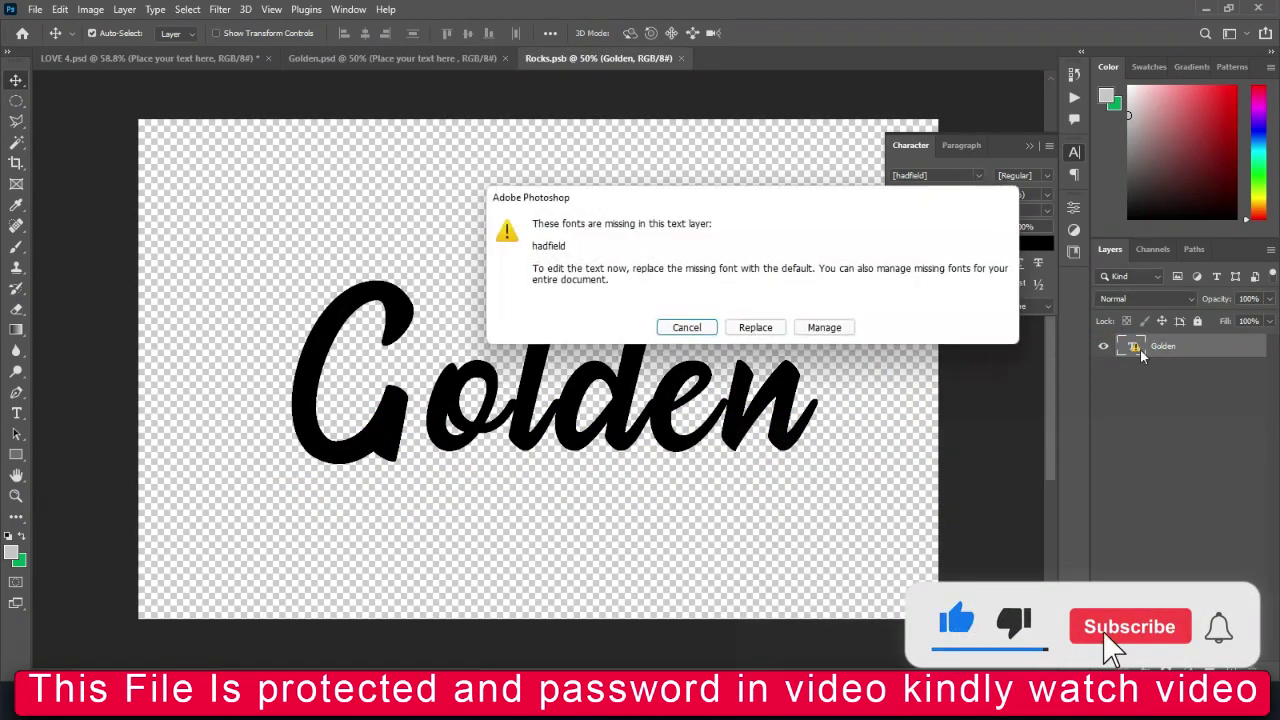
click(752, 329)
Replace the Golden text with the word EFFECT
double_click(700, 402)
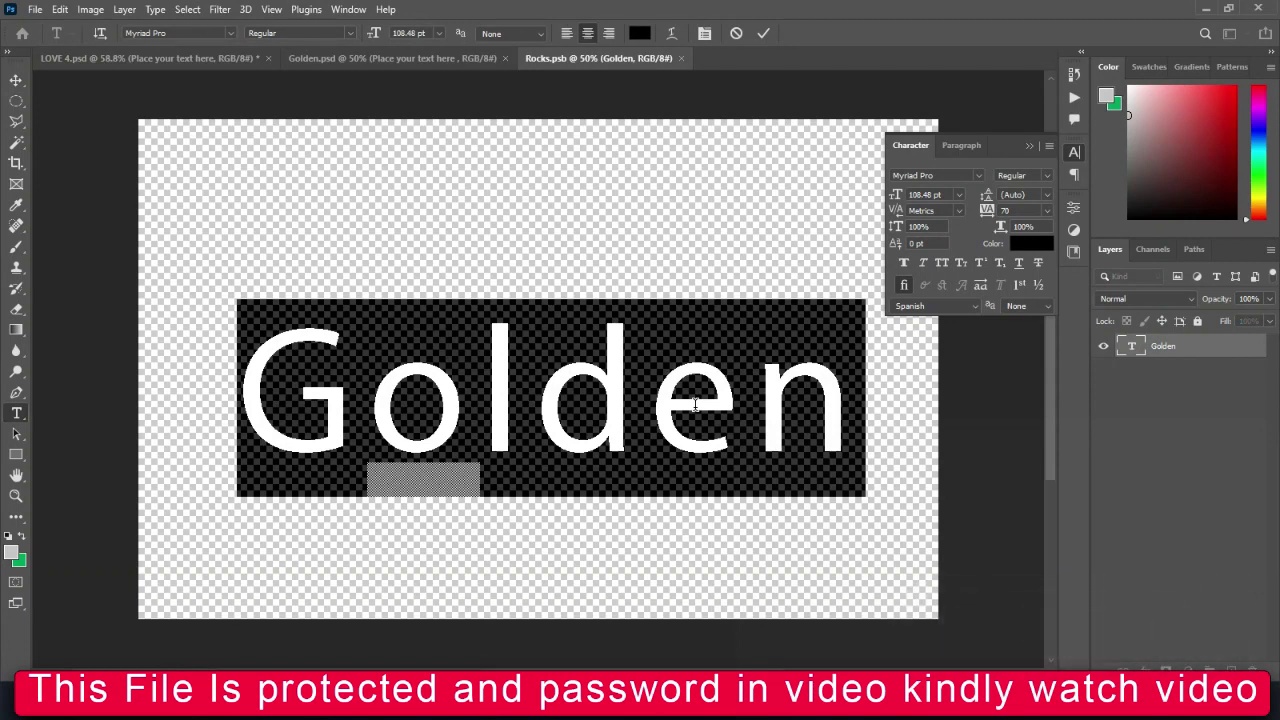
text(EGGE)
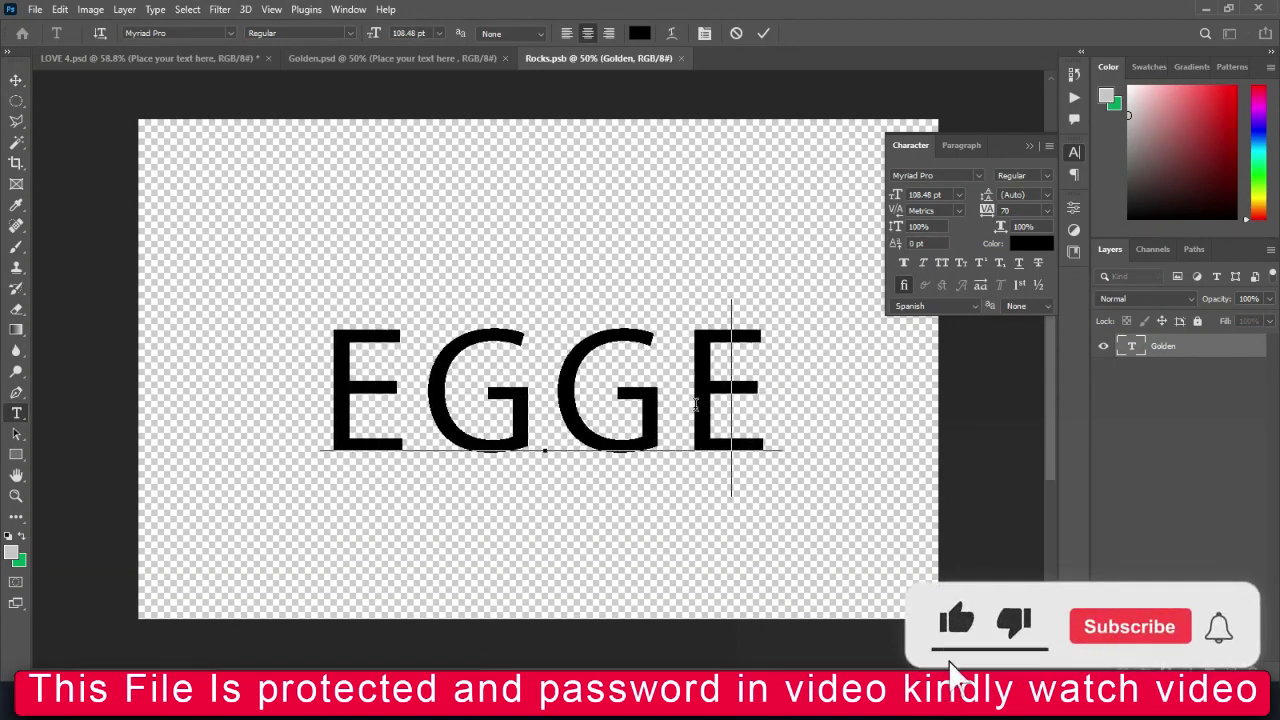
key(BackSpace)
key(BackSpace)
key(BackSpace)
key(BackSpace)
text(E)
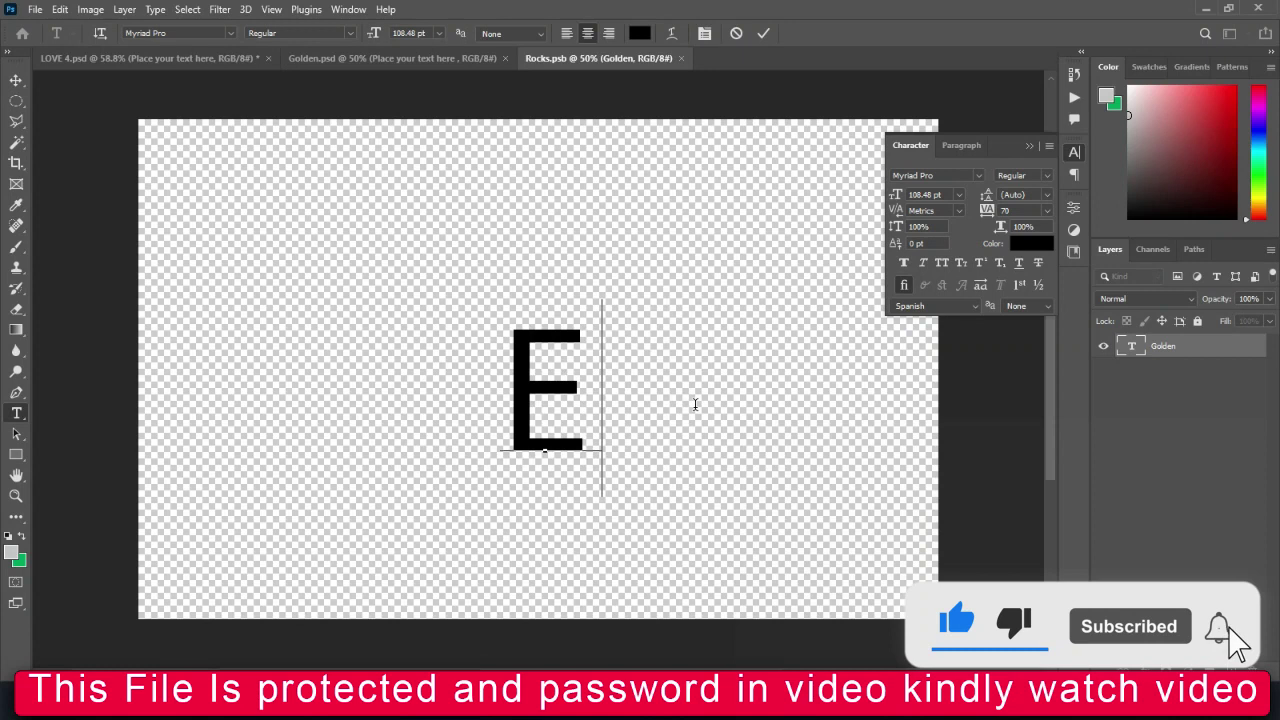
text(FFECT)
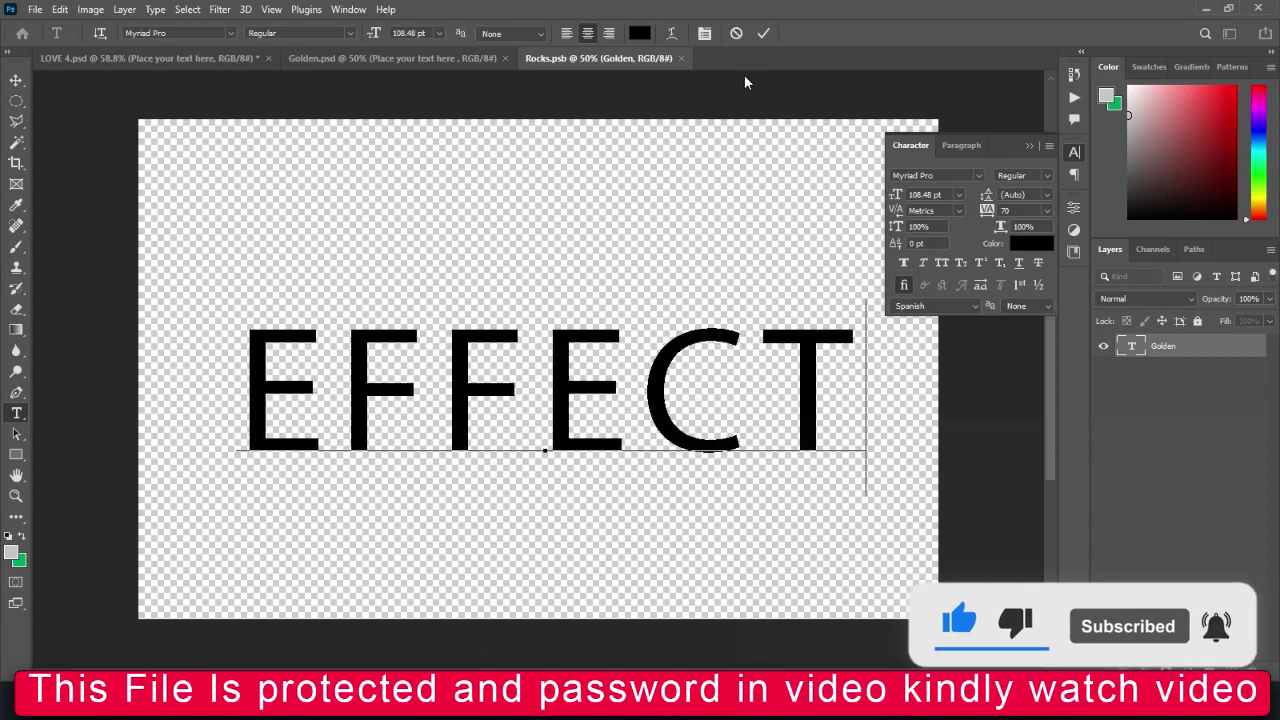
key(ctrl+Return)
Set EFFECT in American Purpose with tracking 0 and save the Rocks.psb smart object
double_click(930, 175)
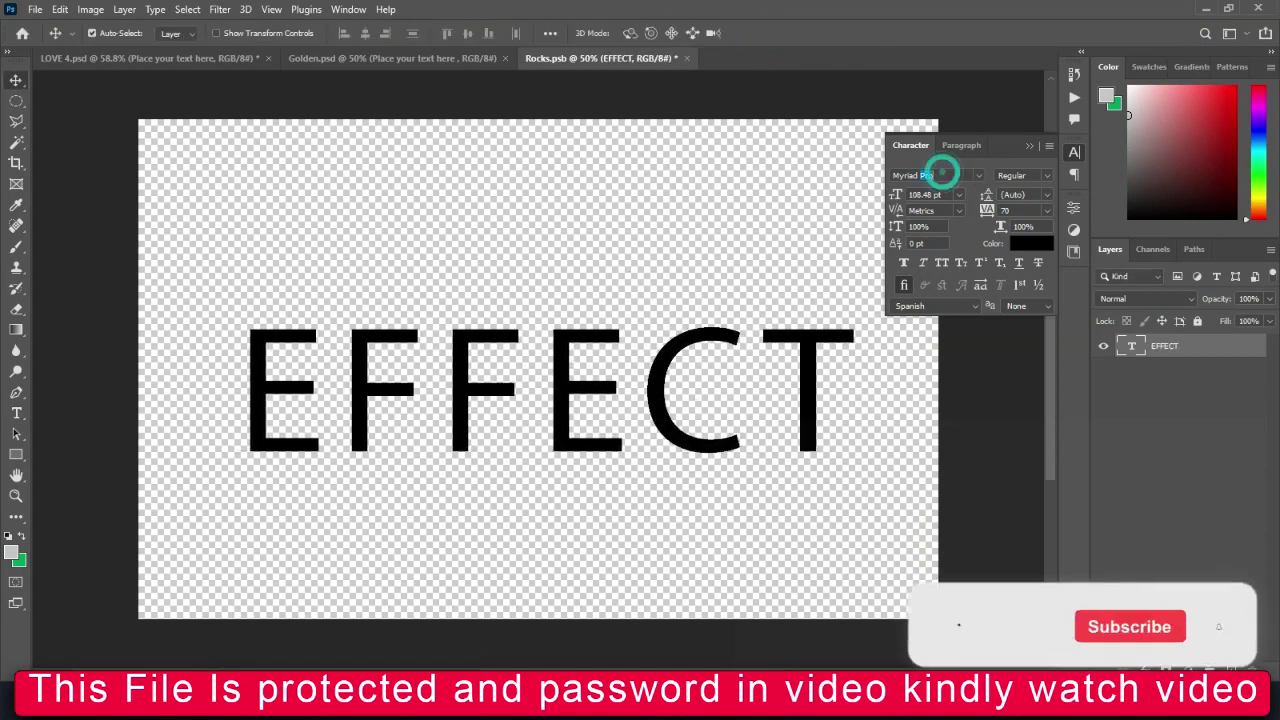
text(Aa)
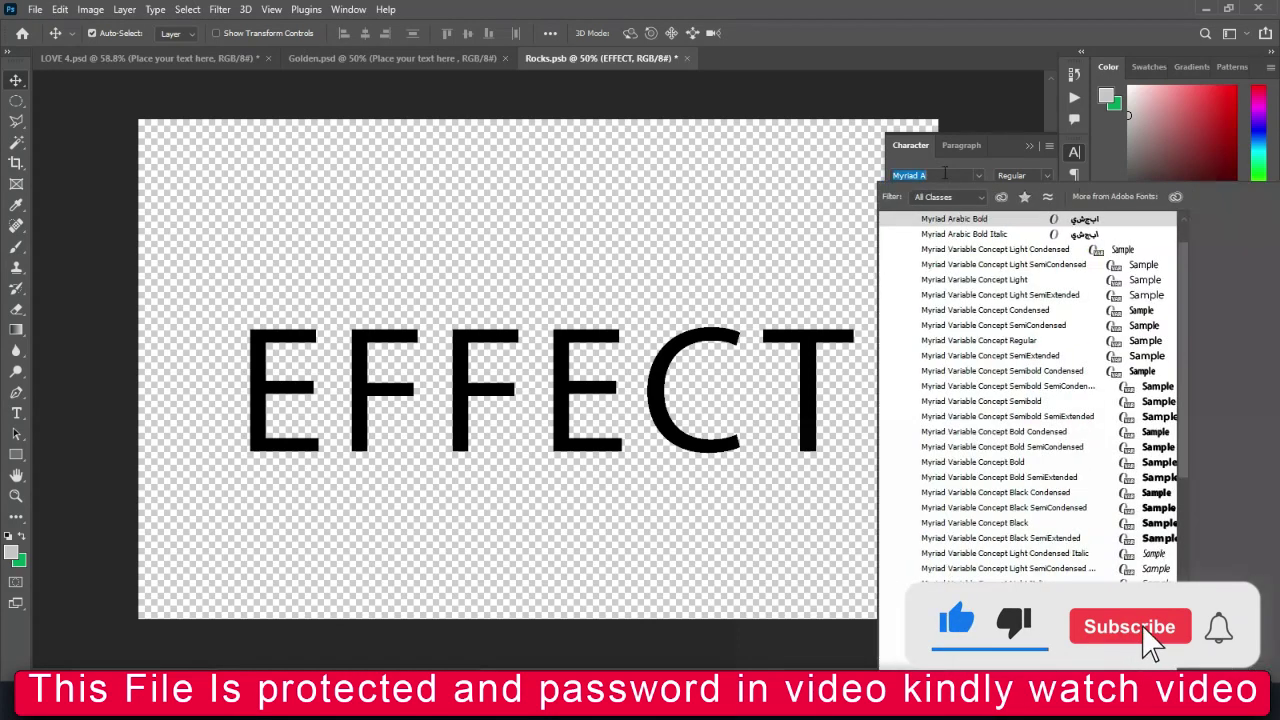
text(MER)
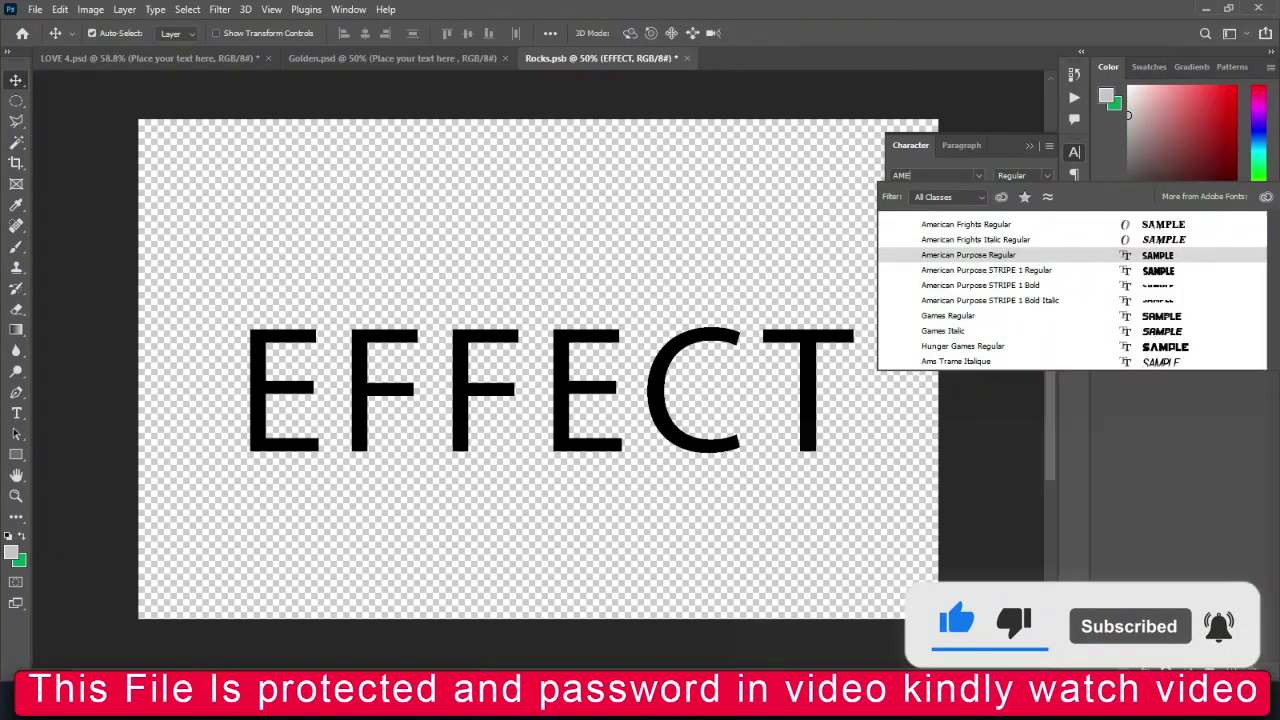
click(1052, 251)
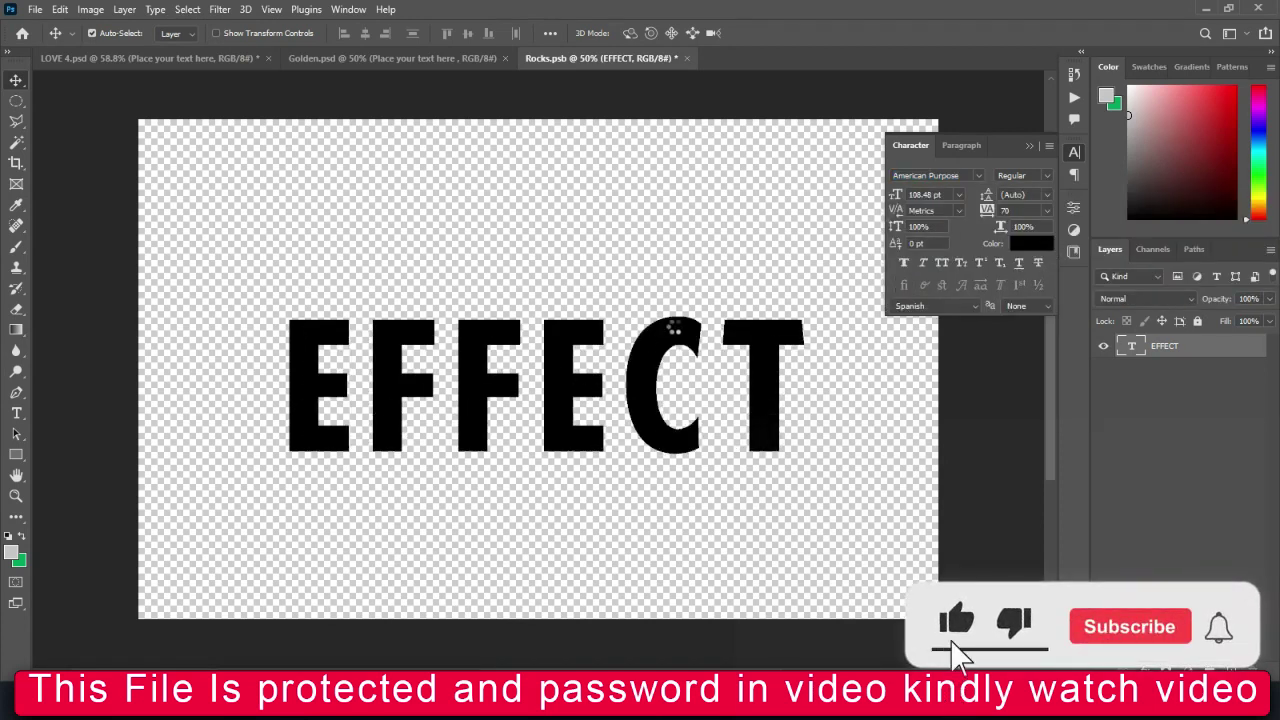
click(1047, 210)
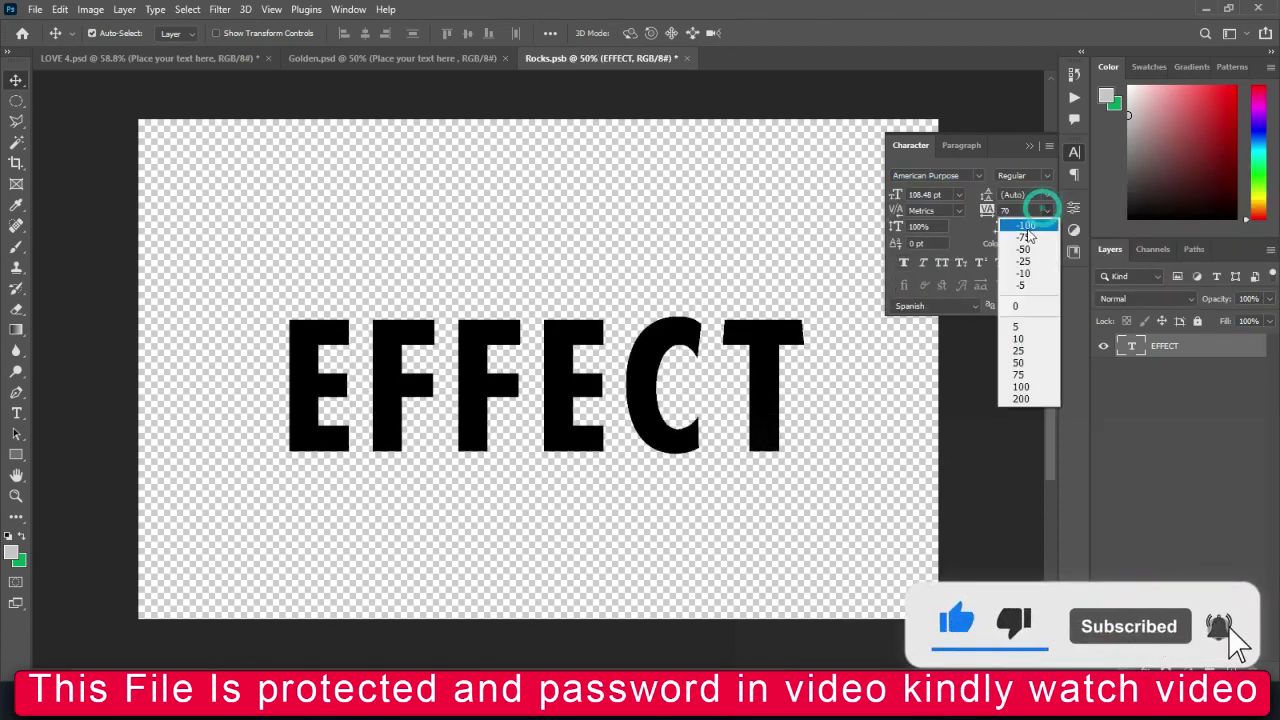
click(1010, 306)
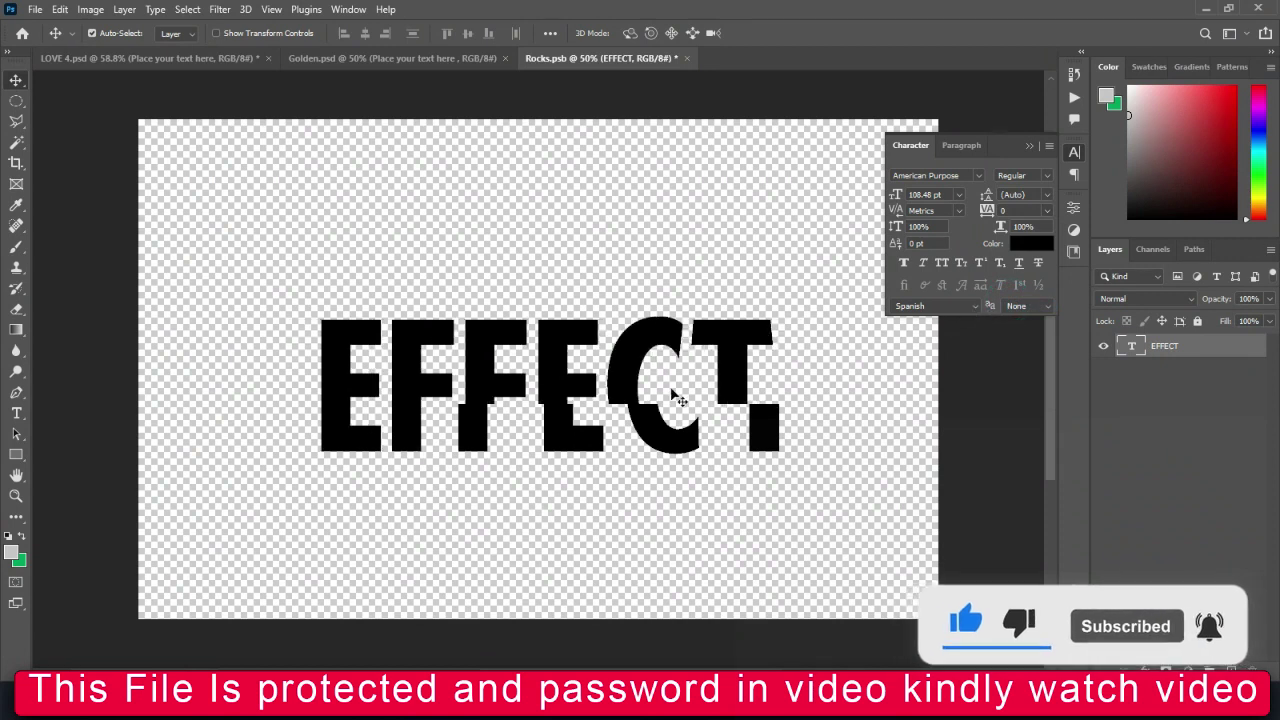
click(688, 58)
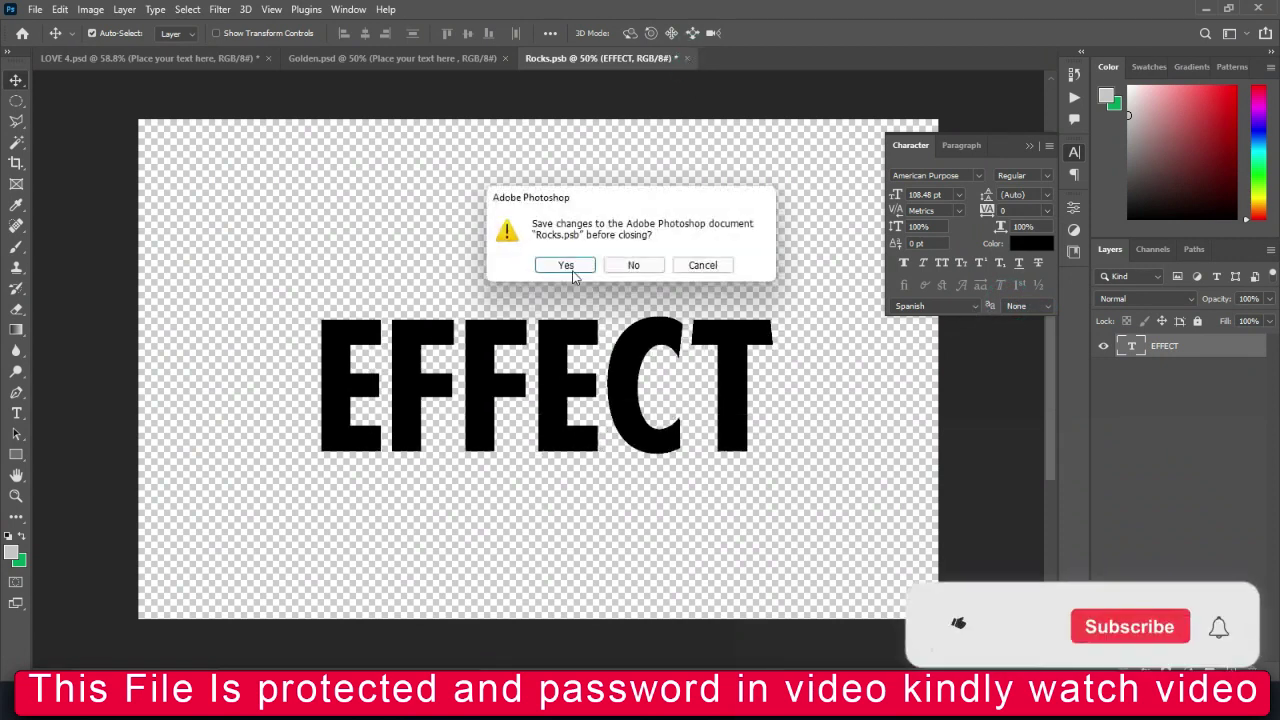
click(566, 265)
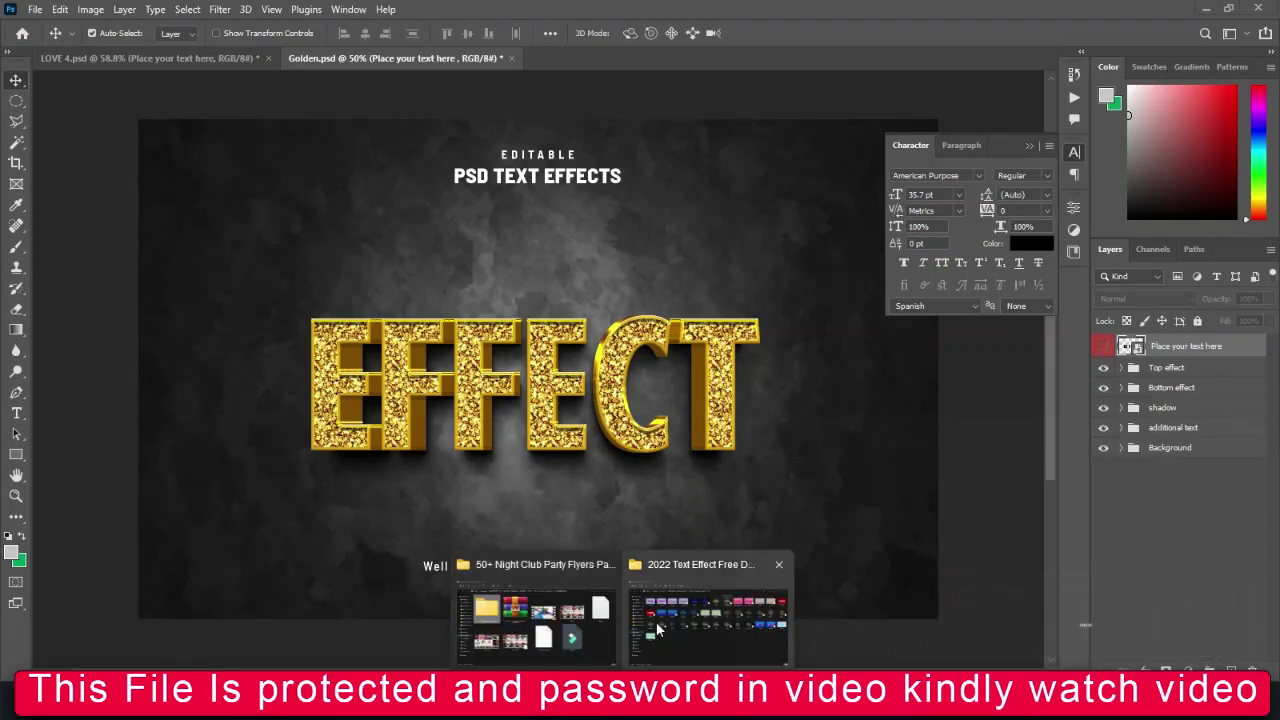
Bring the templates folder forward and open the Power template PSD
click(715, 600)
click(527, 165)
double_click(1036, 268)
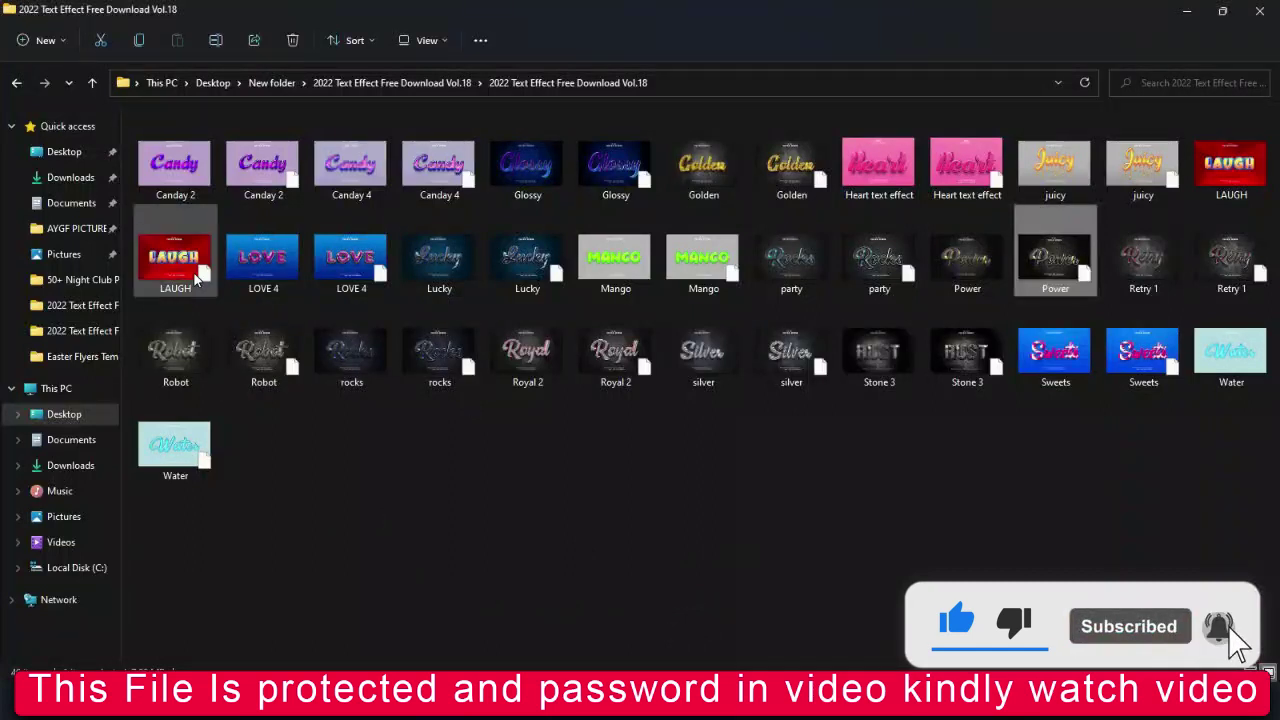
Open the Sweets template PSD from the Vol.18 folder
click(196, 280)
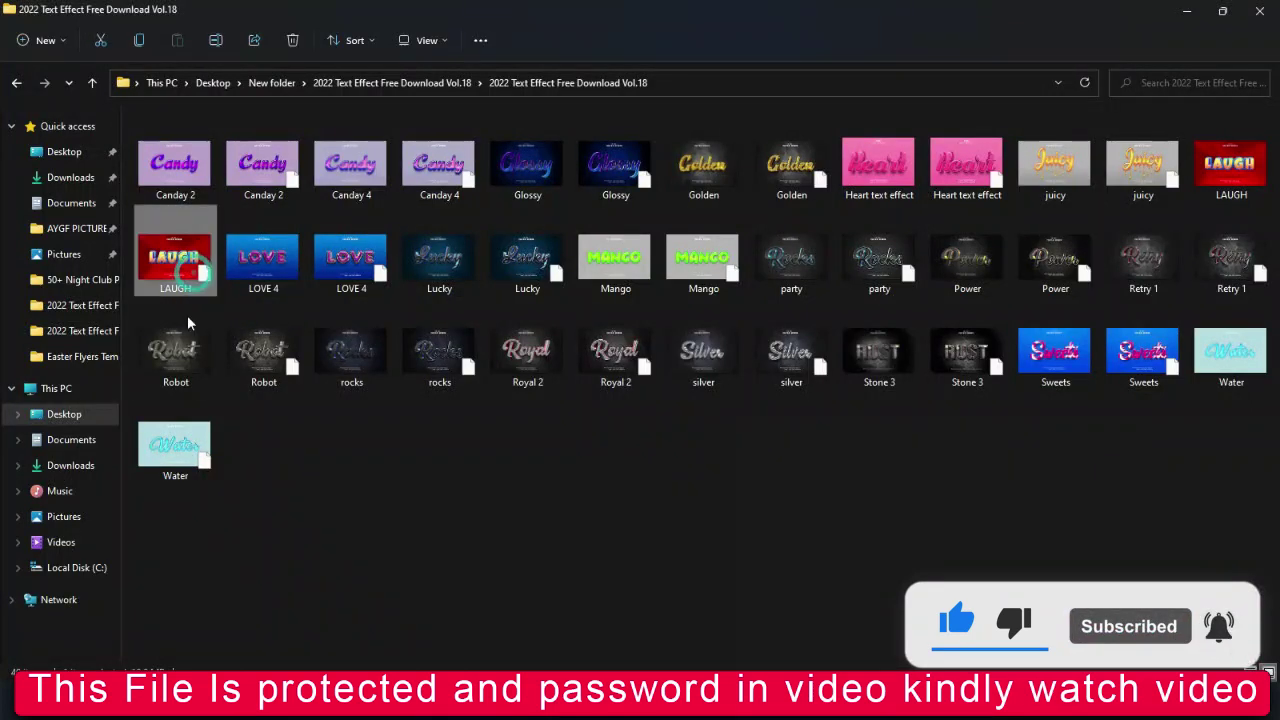
click(565, 350)
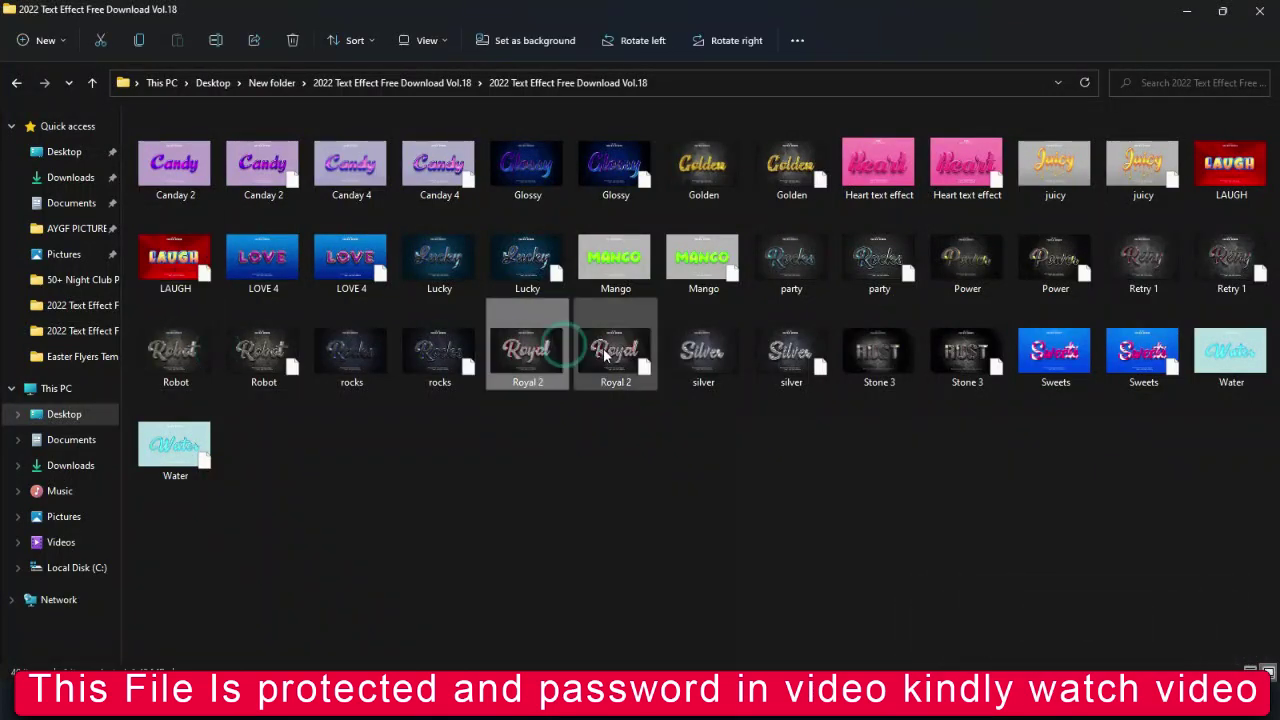
click(1147, 378)
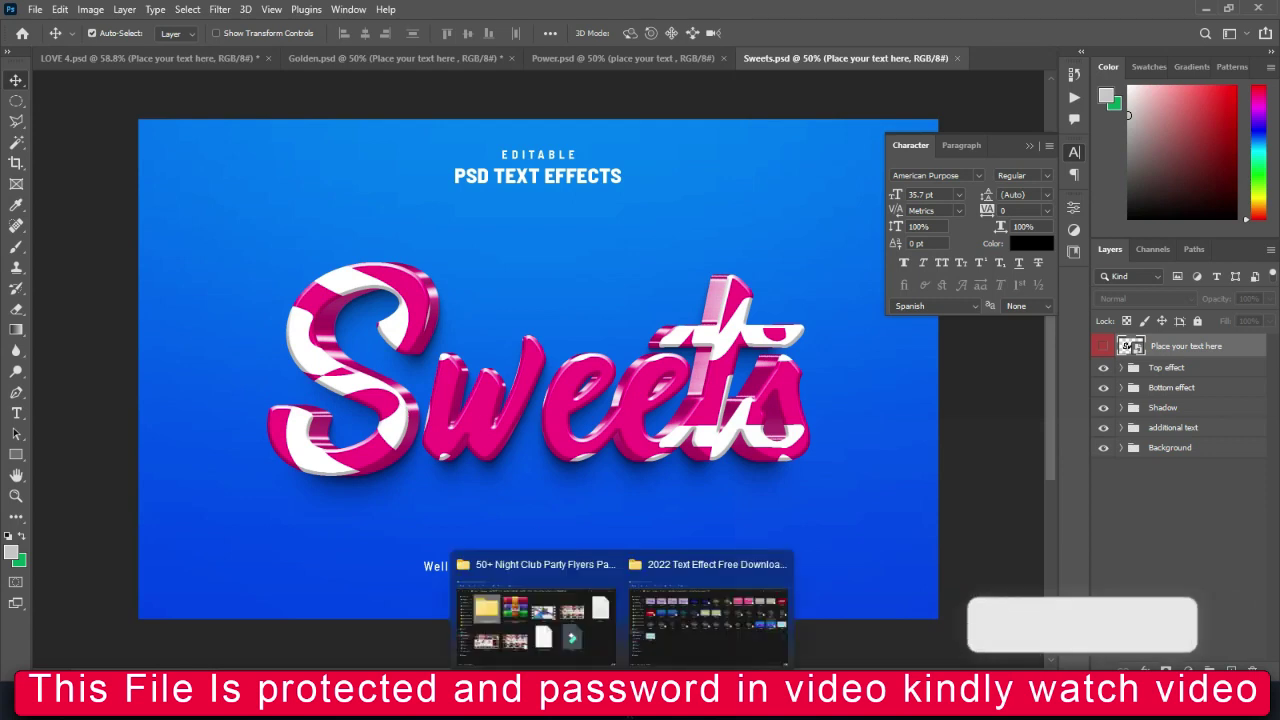
Return to the templates folder and open the Heart text effect PSD
click(680, 600)
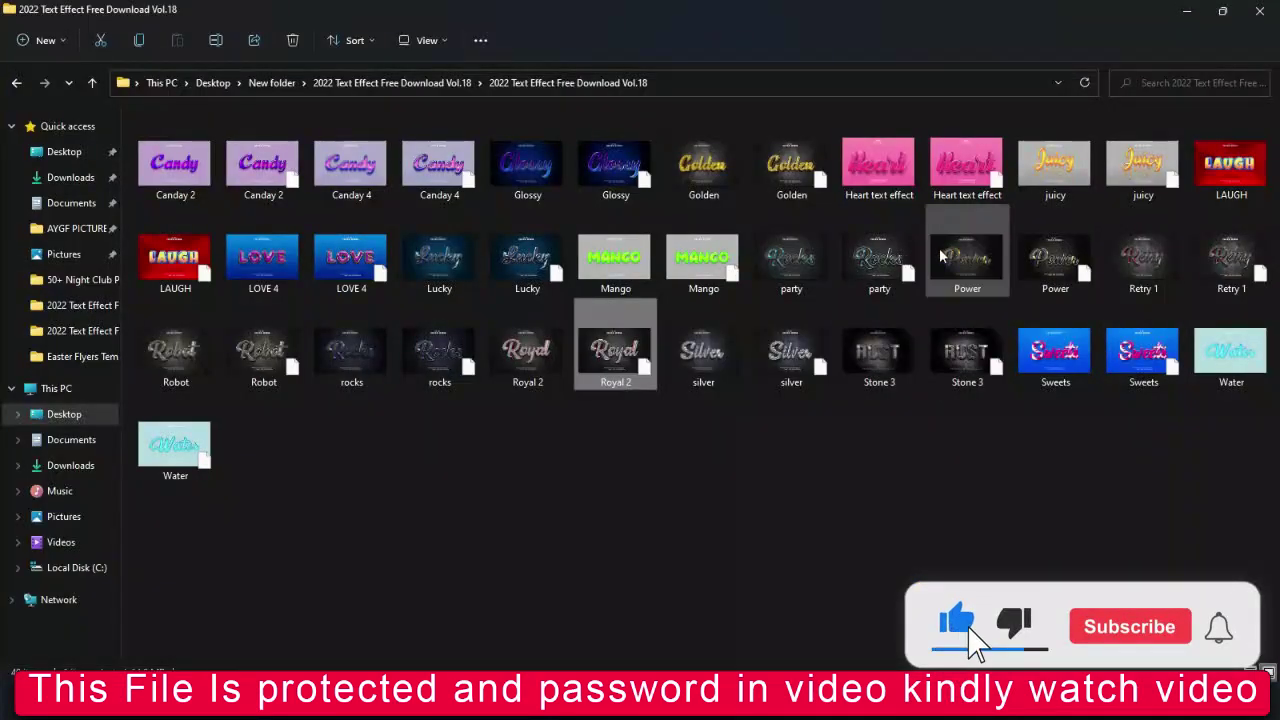
click(880, 170)
click(948, 188)
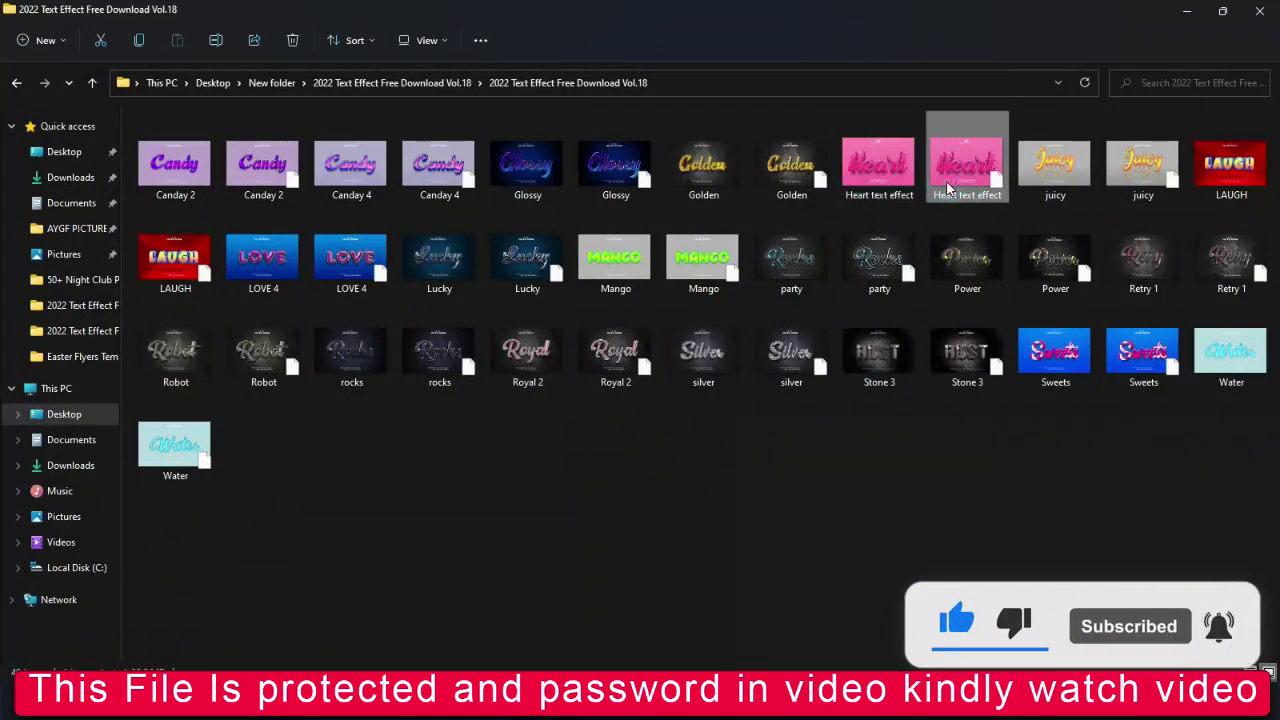
double_click(948, 188)
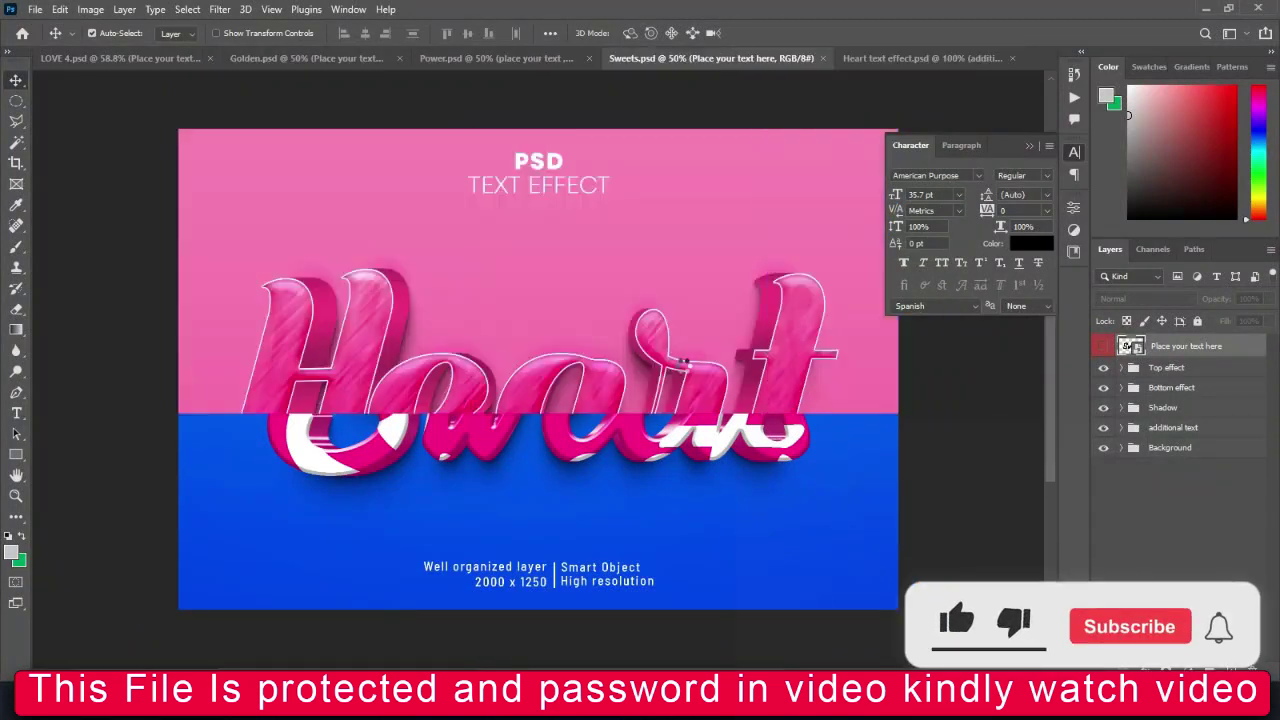
Decline the text-layer update and open the Heart smart object, replacing the missing Bungasai font
click(612, 275)
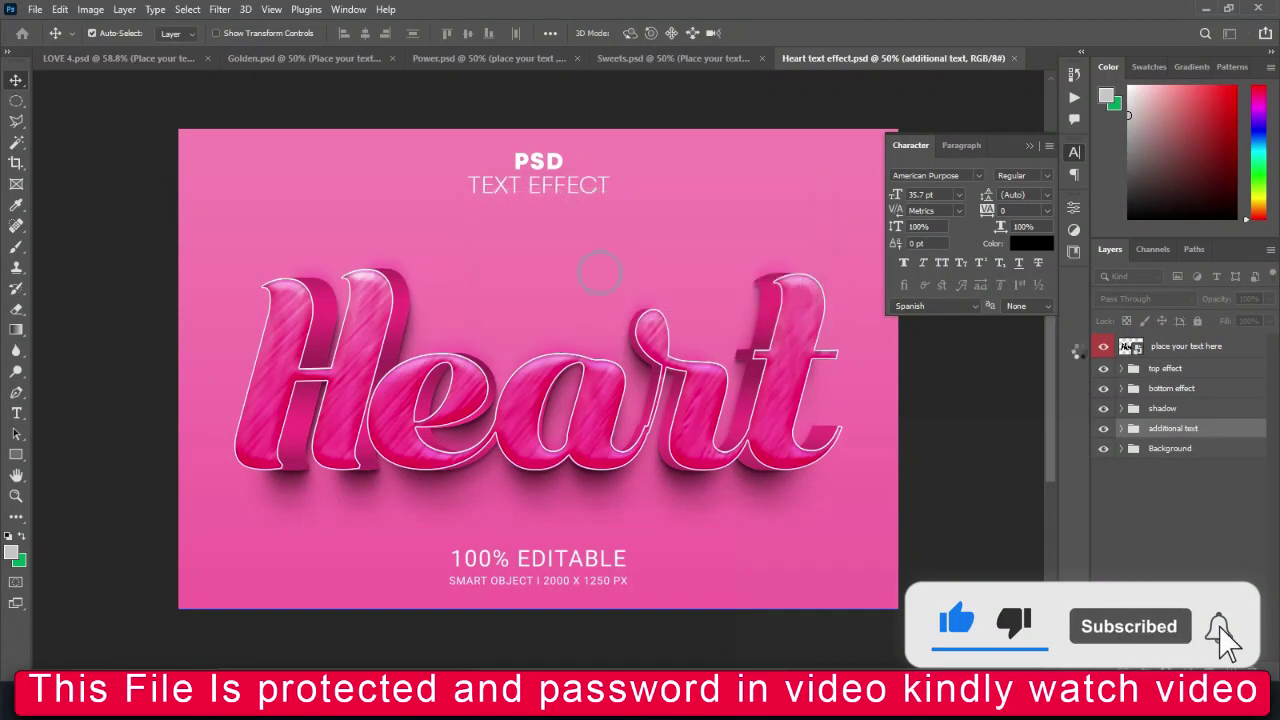
click(1137, 355)
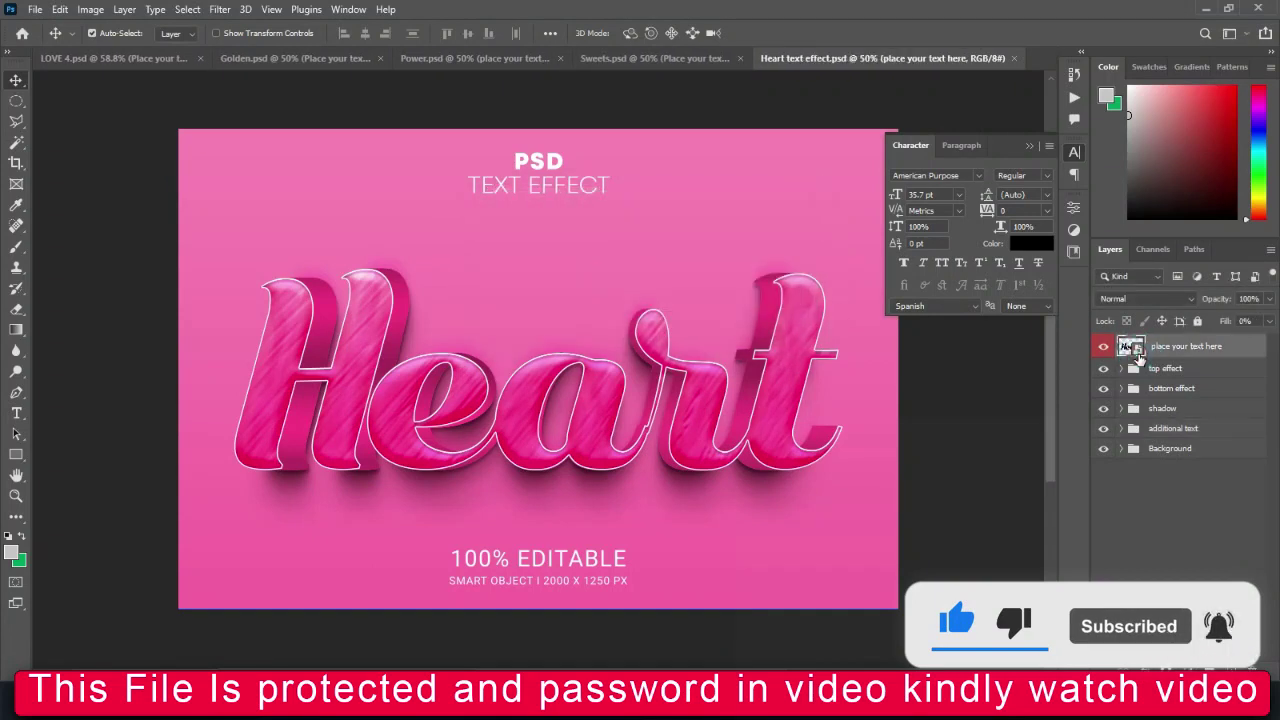
double_click(1135, 350)
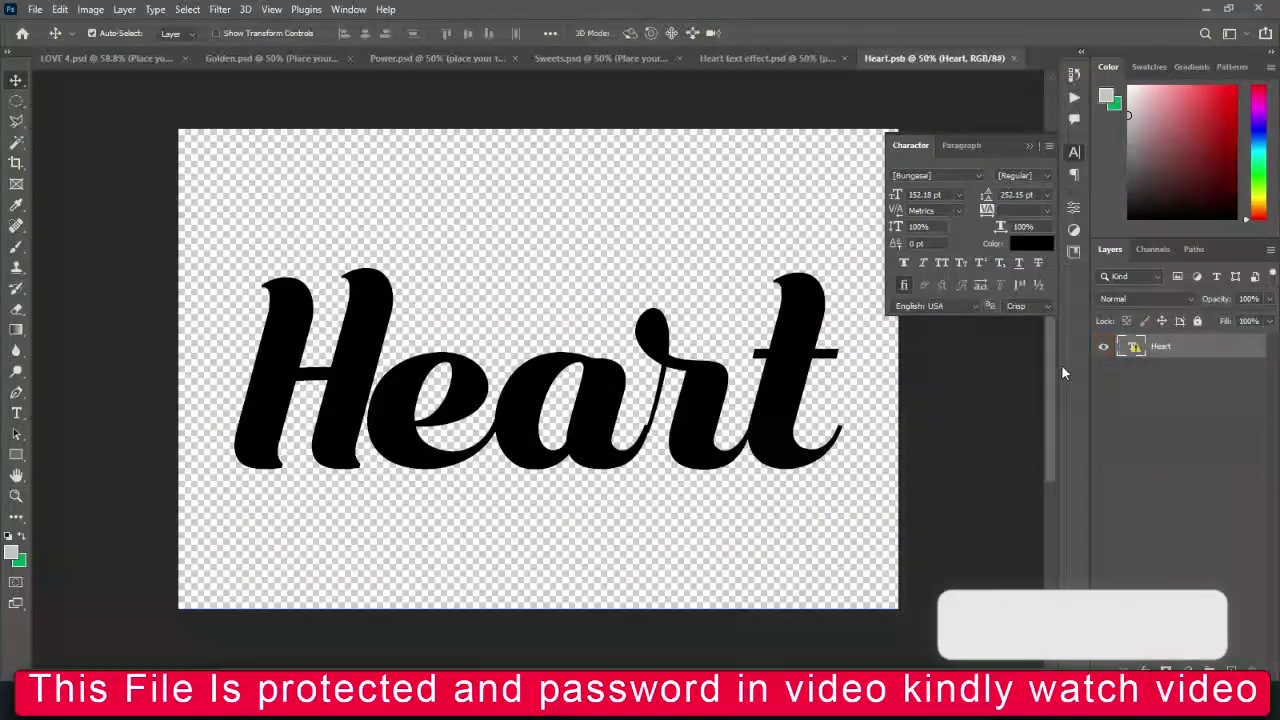
double_click(1133, 350)
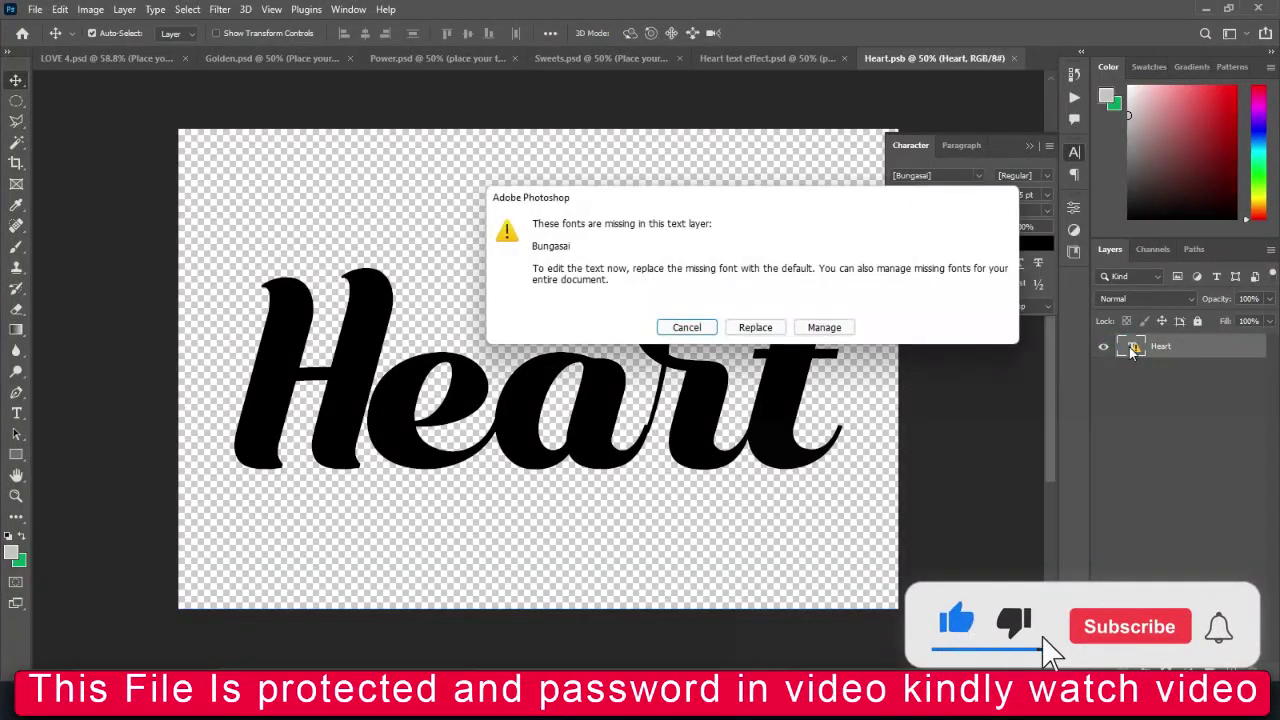
click(757, 326)
Replace the word Heart with Union and commit the text
double_click(766, 330)
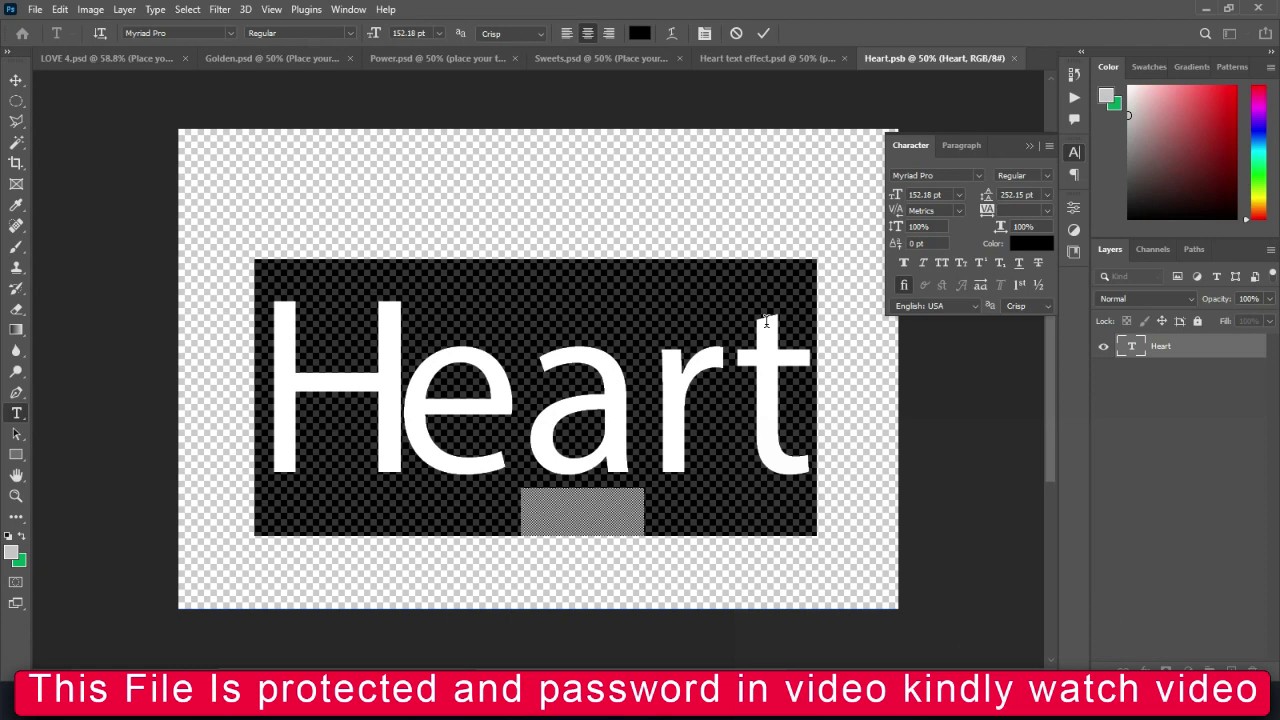
text(Uni)
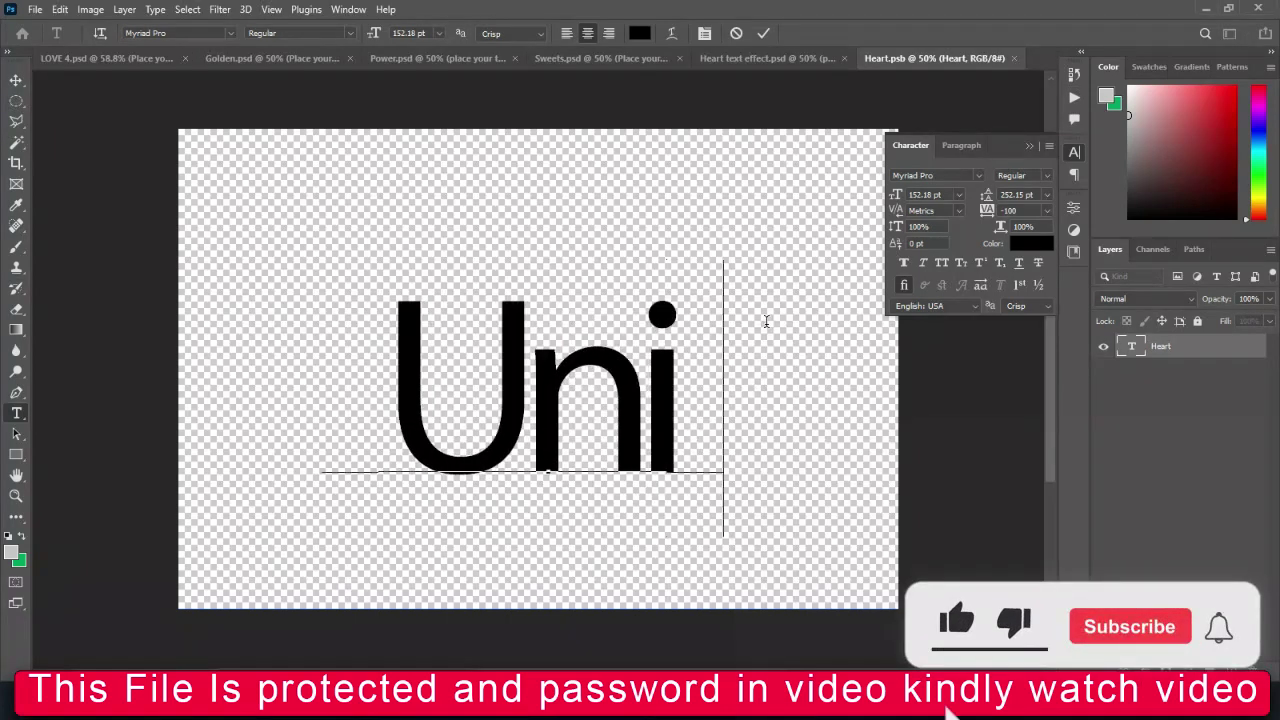
text(on)
click(763, 36)
key(v)
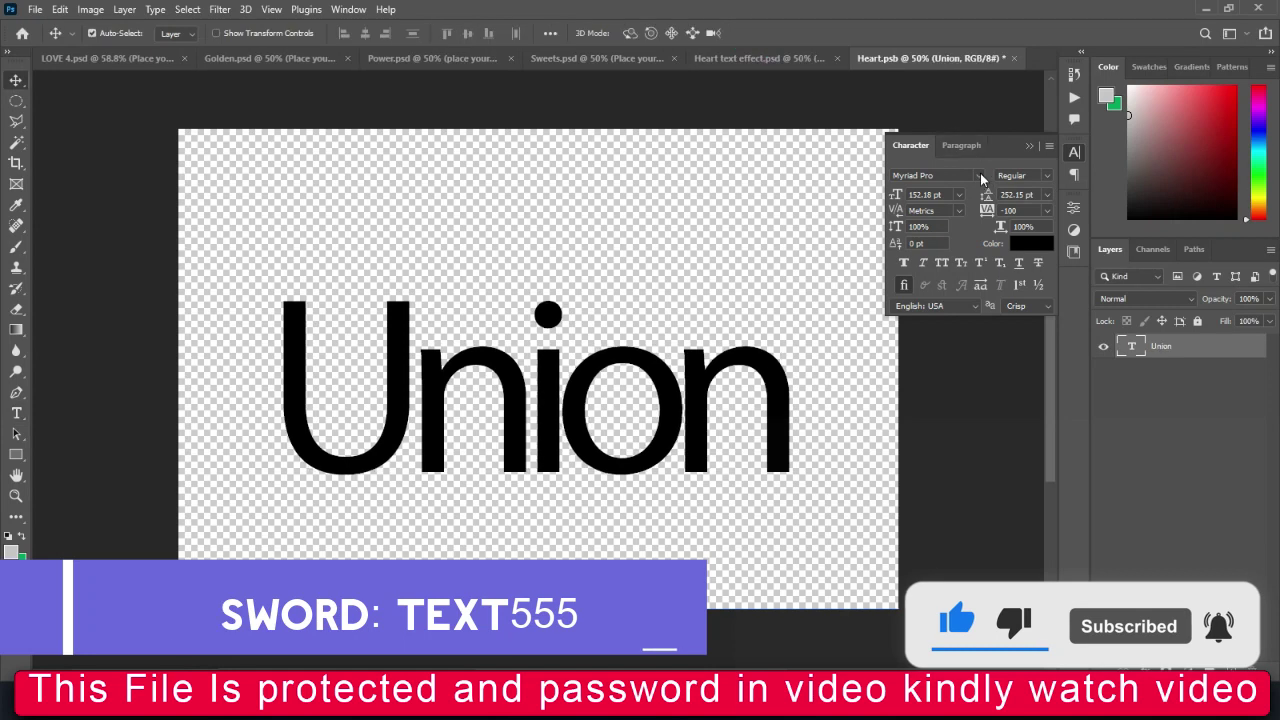
click(979, 176)
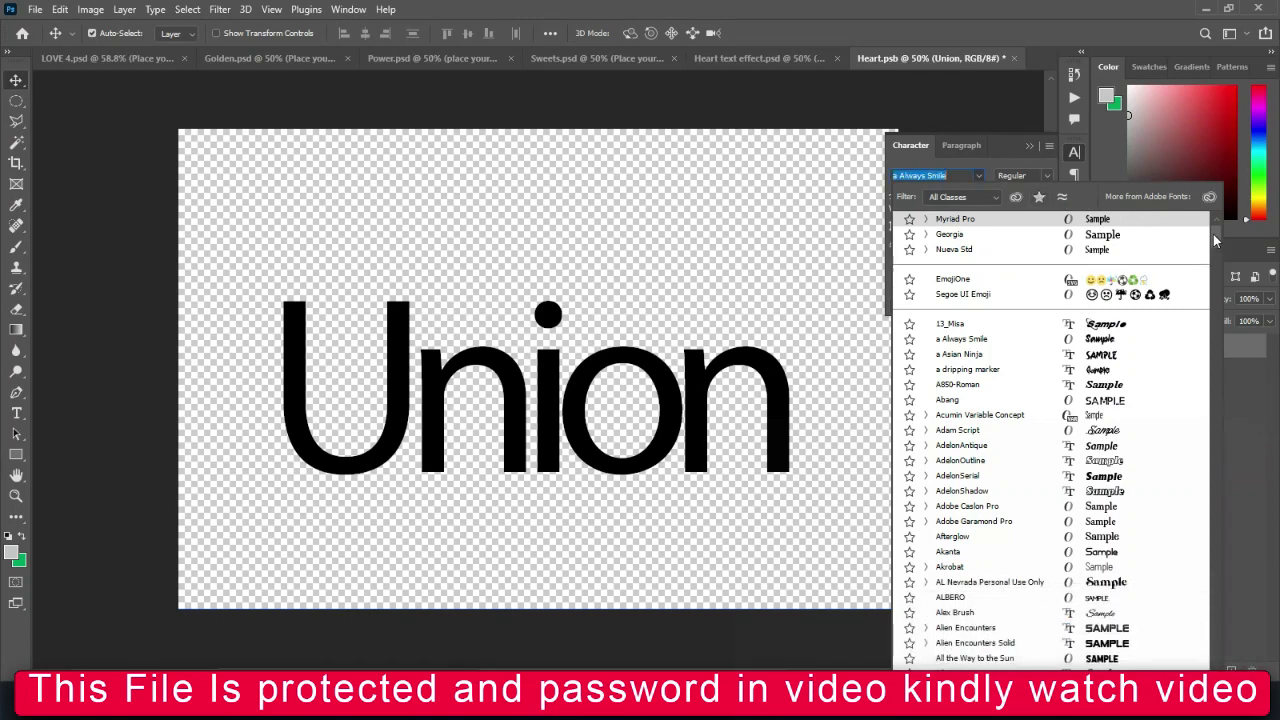
Set Union in Great Vibes with tracking 0, keeping Crisp anti-aliasing
drag(1215, 240, 1230, 378)
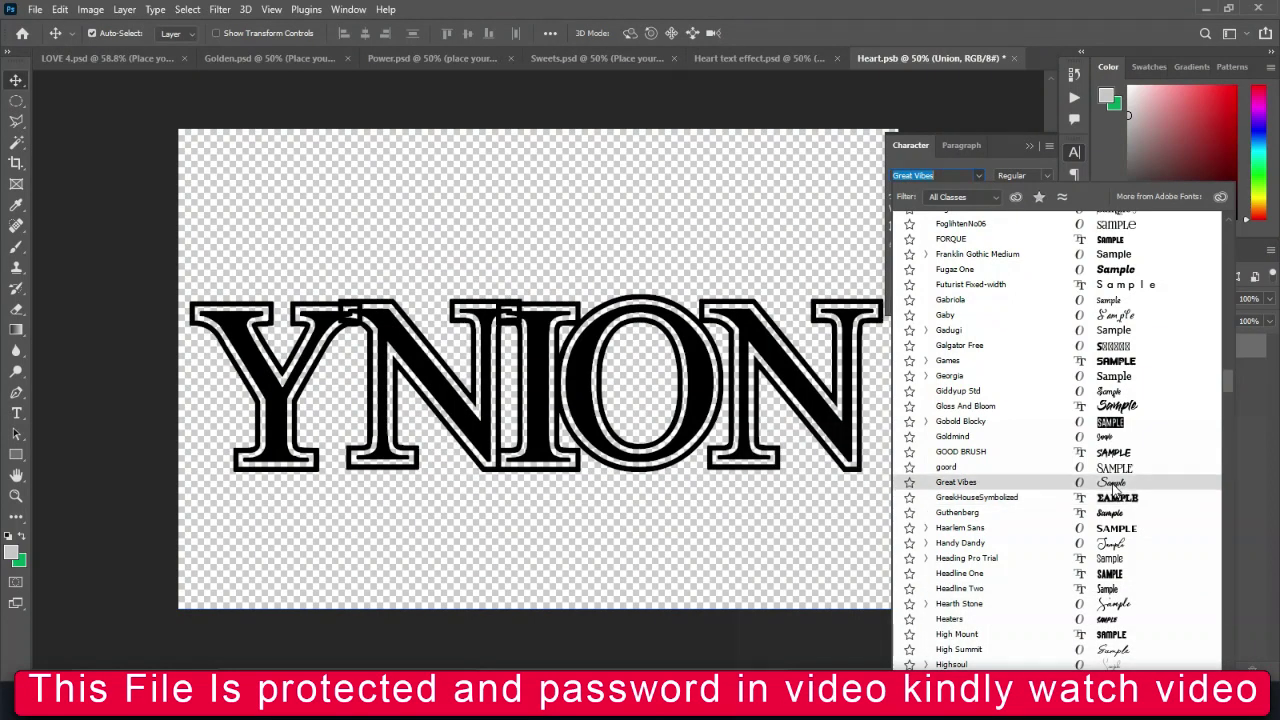
click(1113, 484)
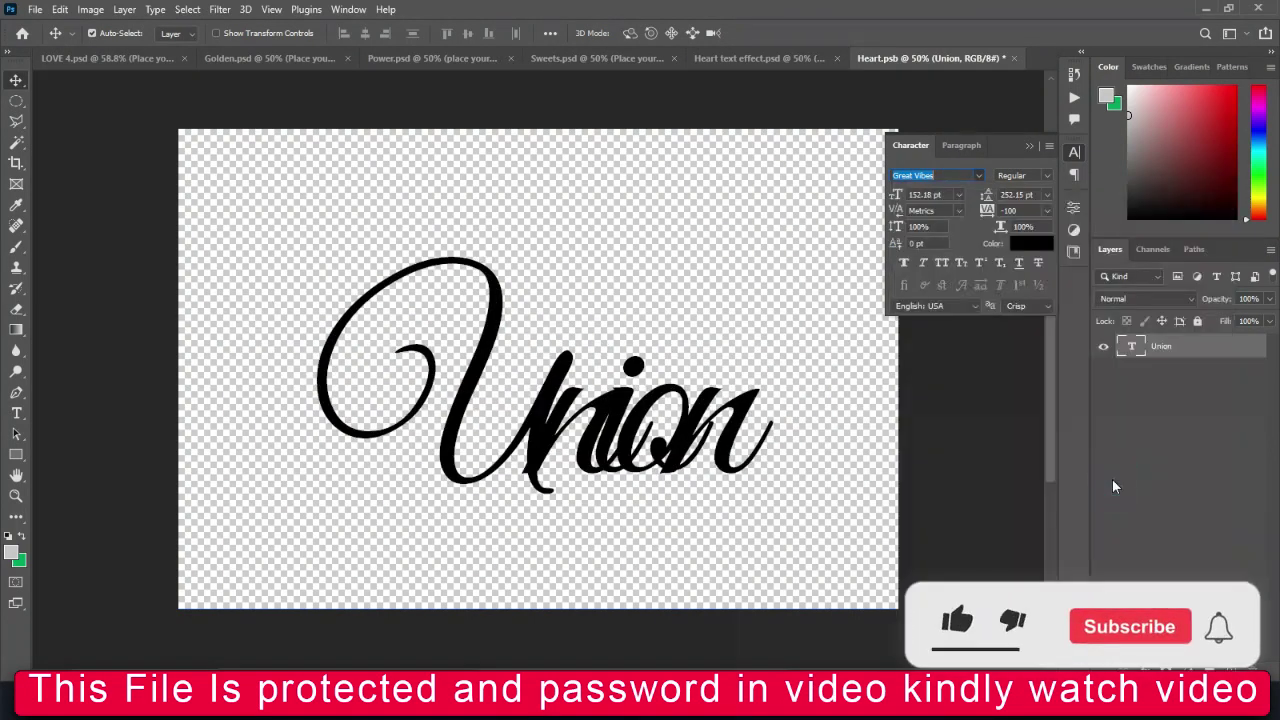
click(1048, 218)
click(1020, 297)
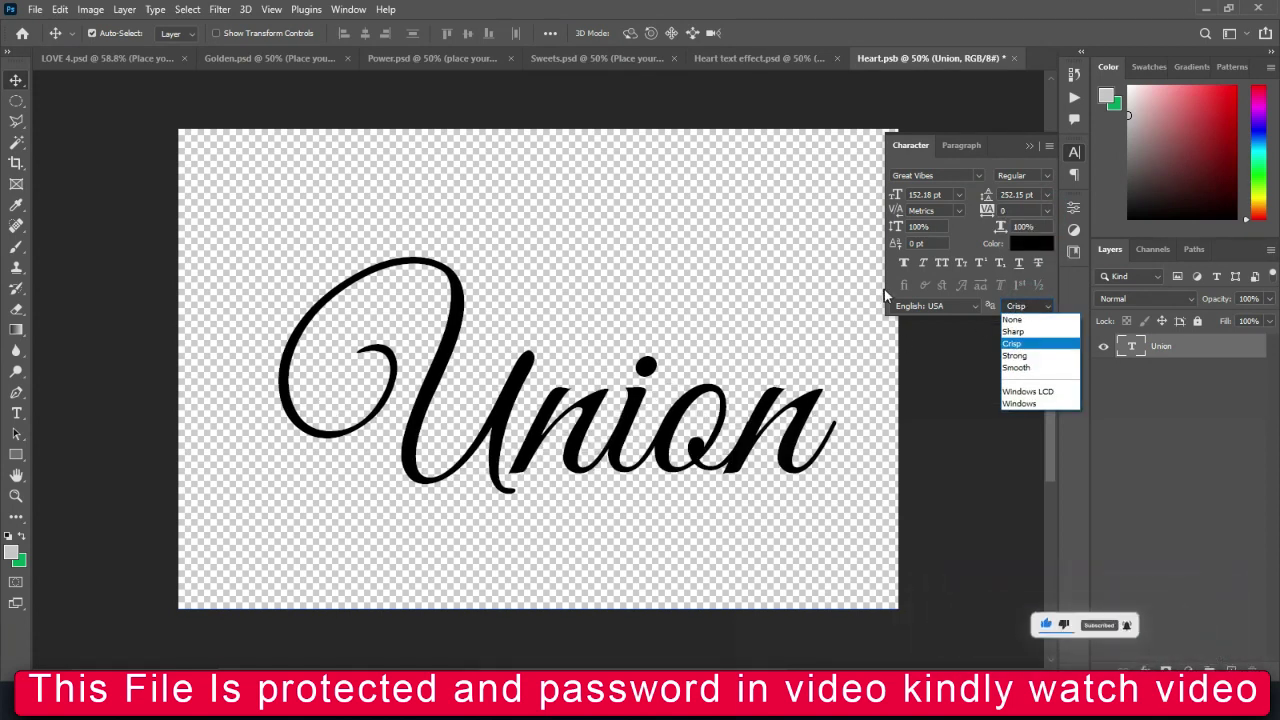
click(898, 265)
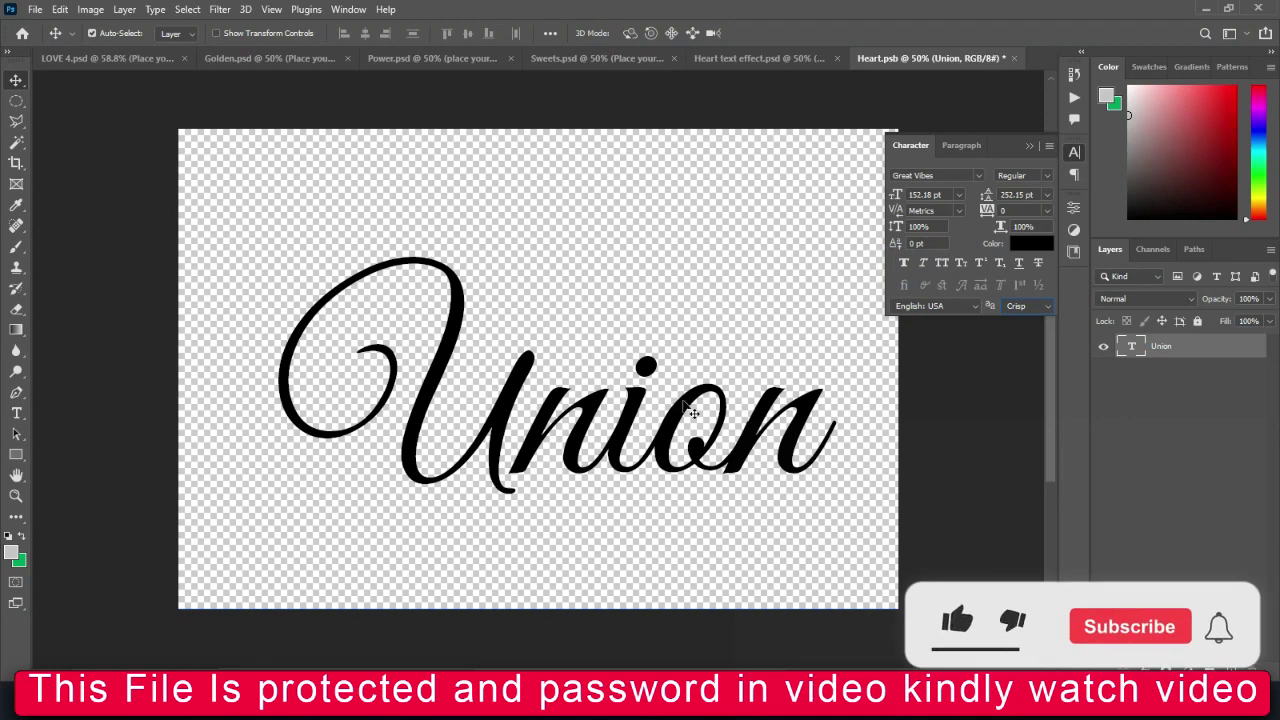
Move Union up and left, apply faux bold, and save Heart.psb
drag(634, 422, 612, 390)
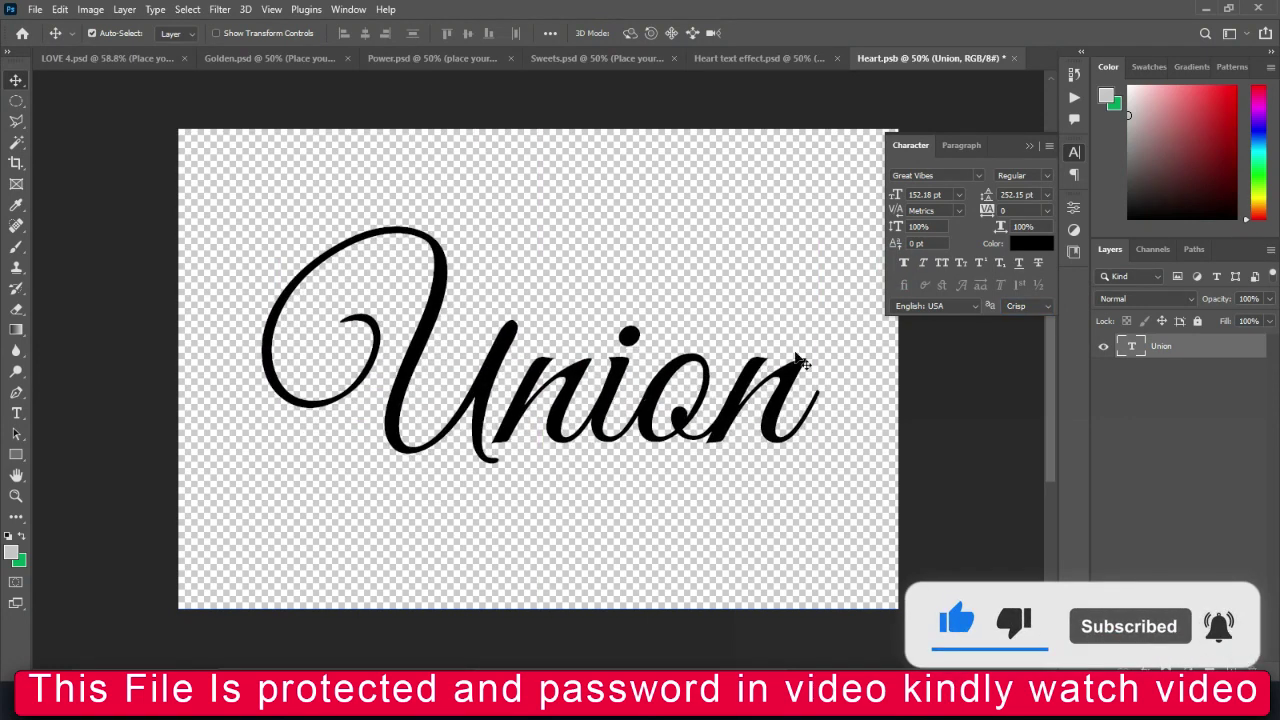
click(905, 263)
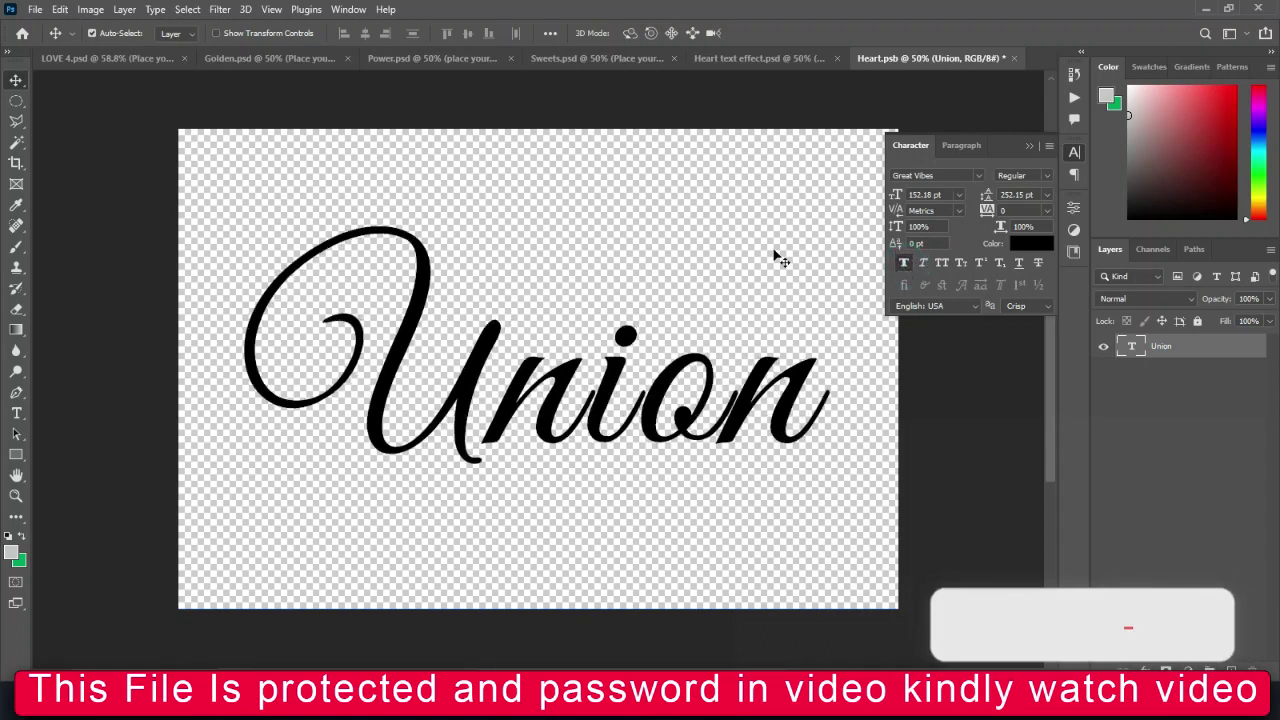
click(1013, 58)
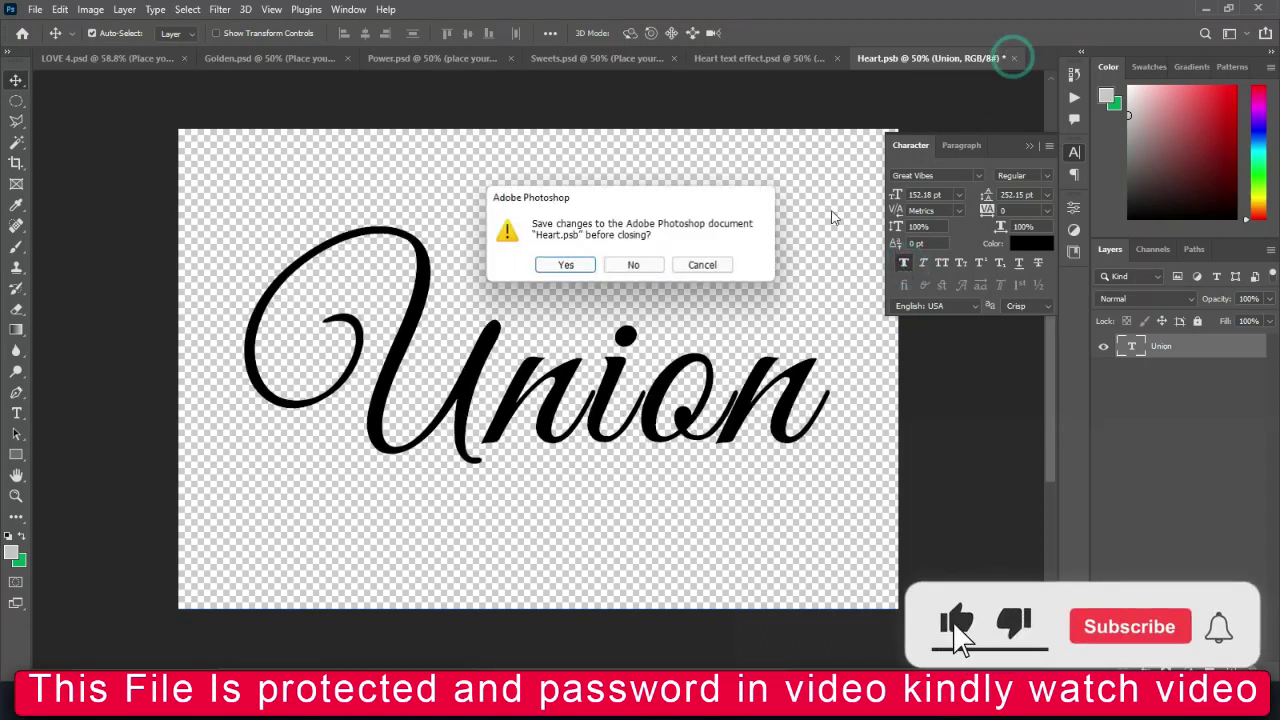
click(563, 262)
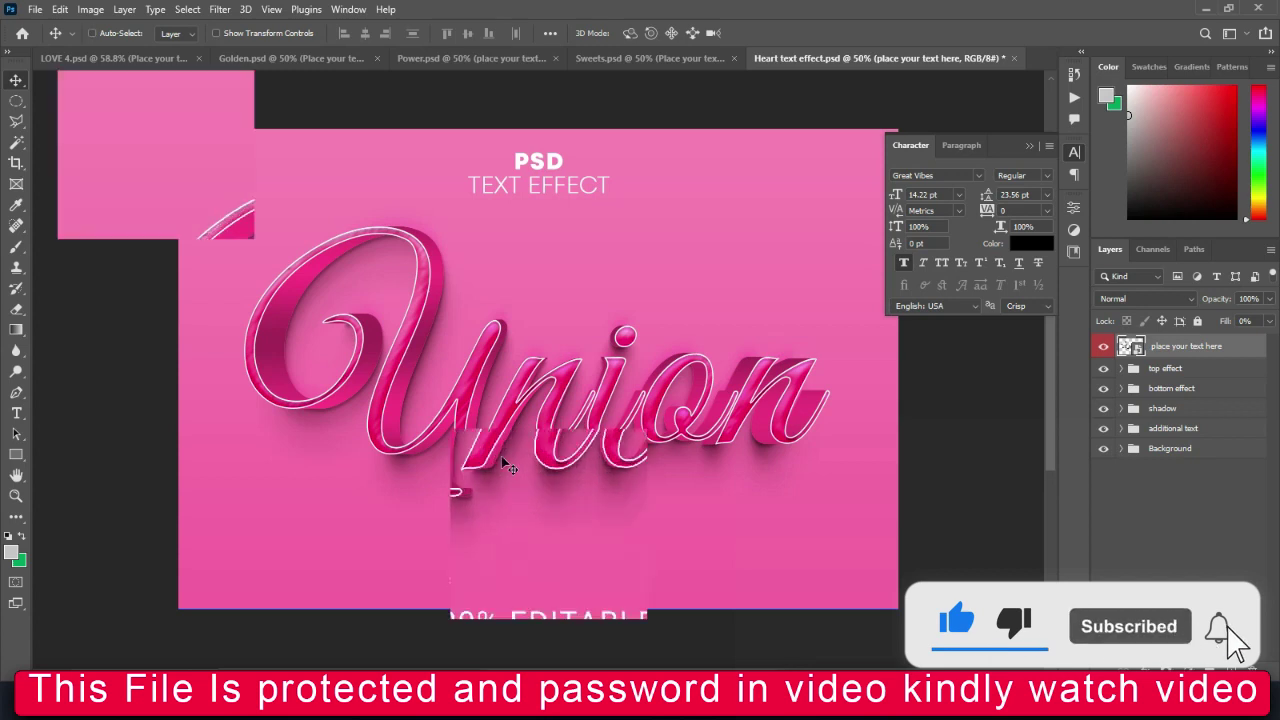
Zoom in close on the pink 3D Union lettering, then zoom back out
key(ctrl+plus)
scroll(503, 461, up, 1)
scroll(503, 461, up, 1)
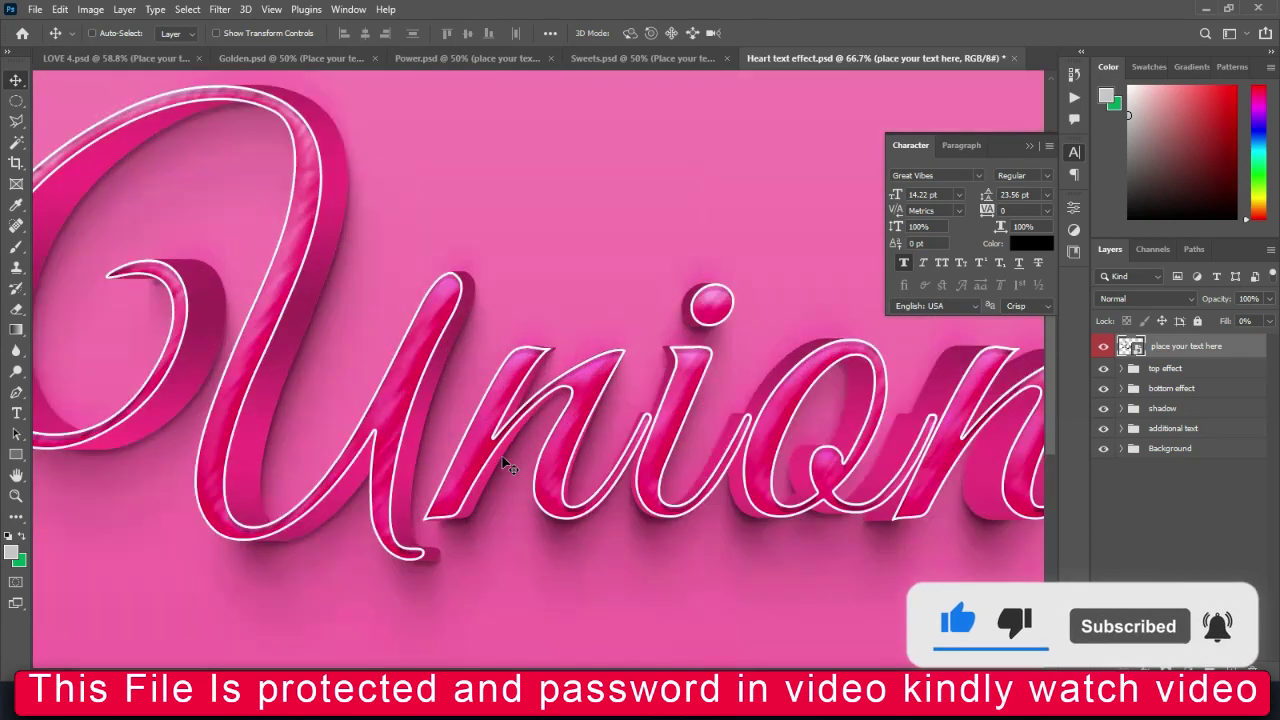
scroll(503, 461, up, 1)
scroll(503, 461, down, 1)
scroll(503, 461, down, 1)
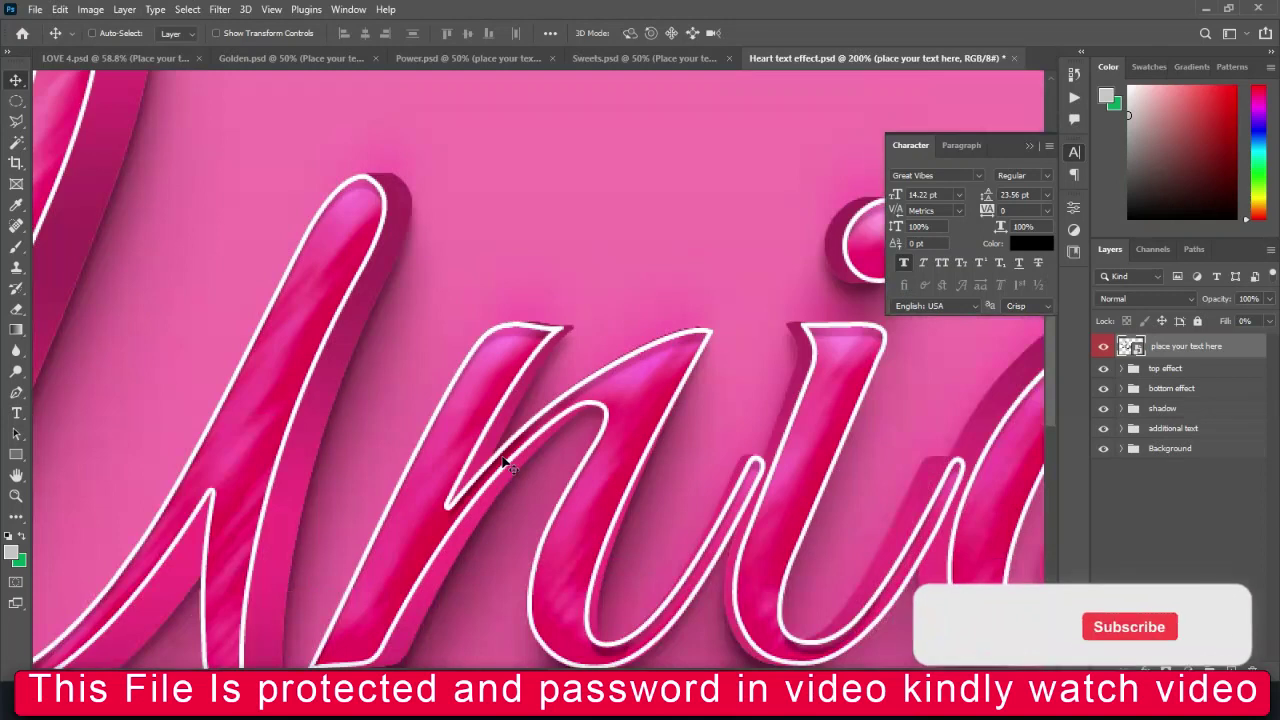
scroll(503, 461, down, 1)
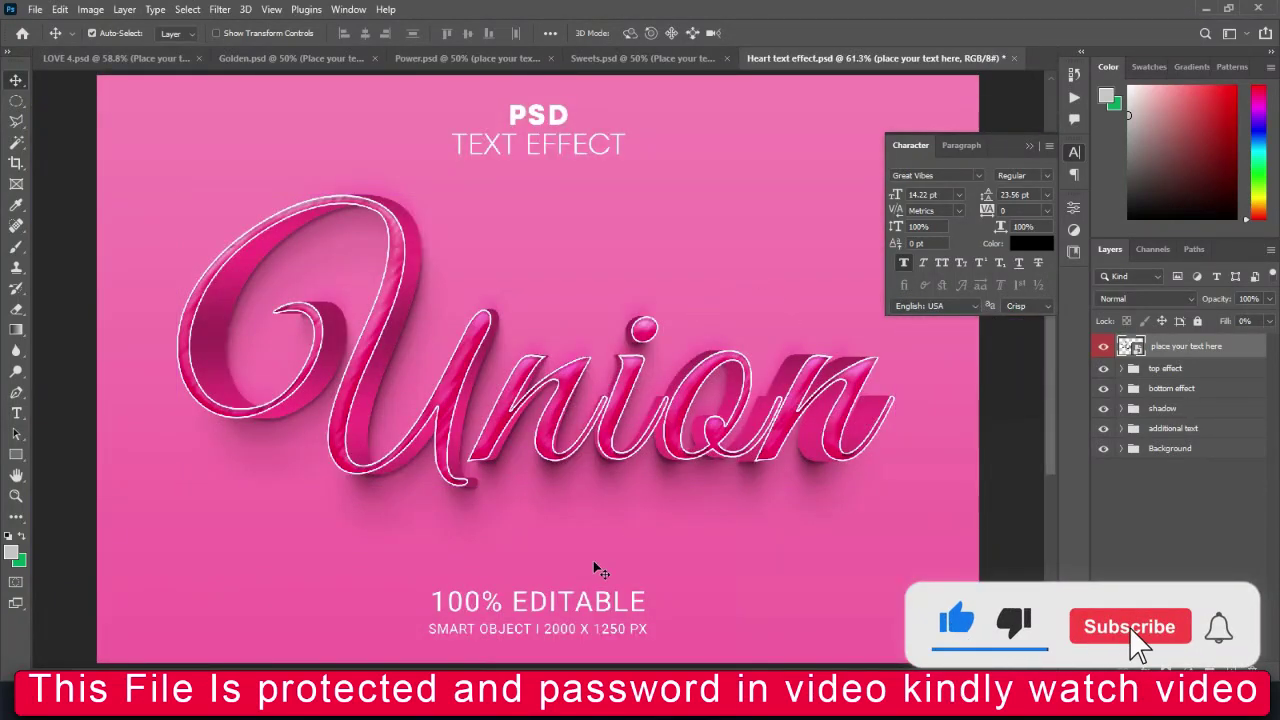
Open Glossy.psd and its Glass.psb text smart object, then move Explorer up to the parent folder
click(712, 610)
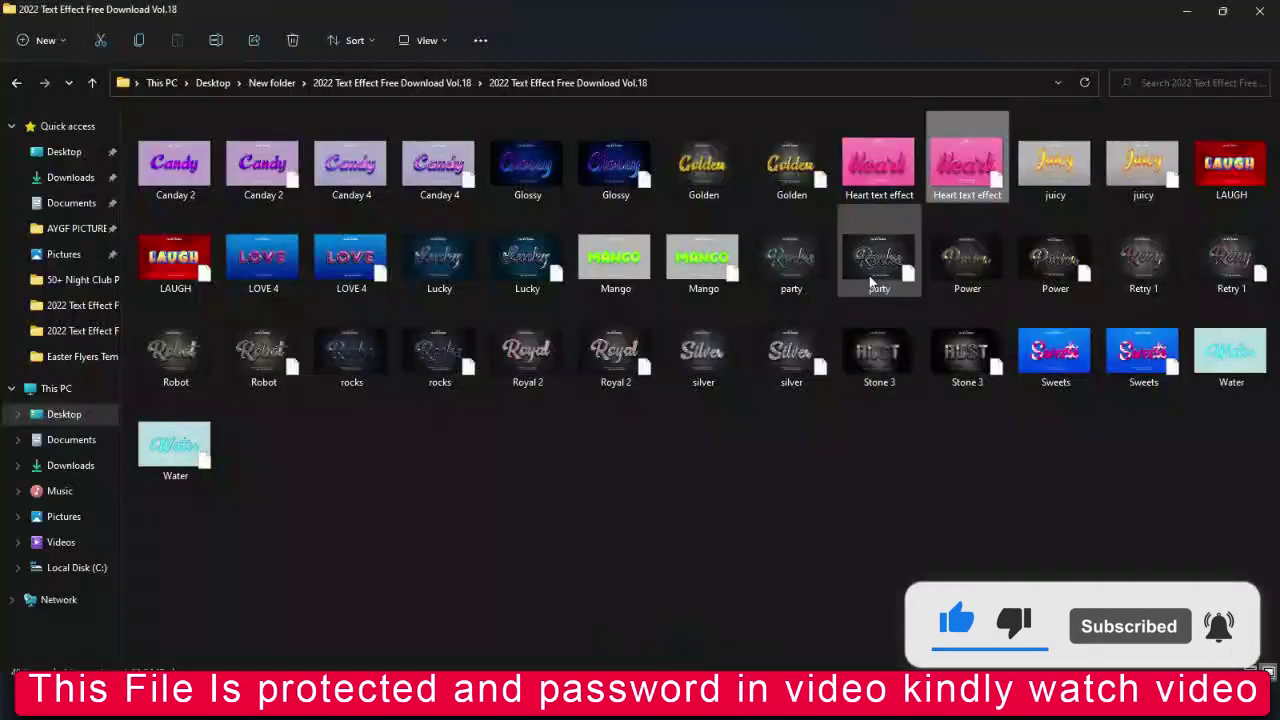
double_click(620, 180)
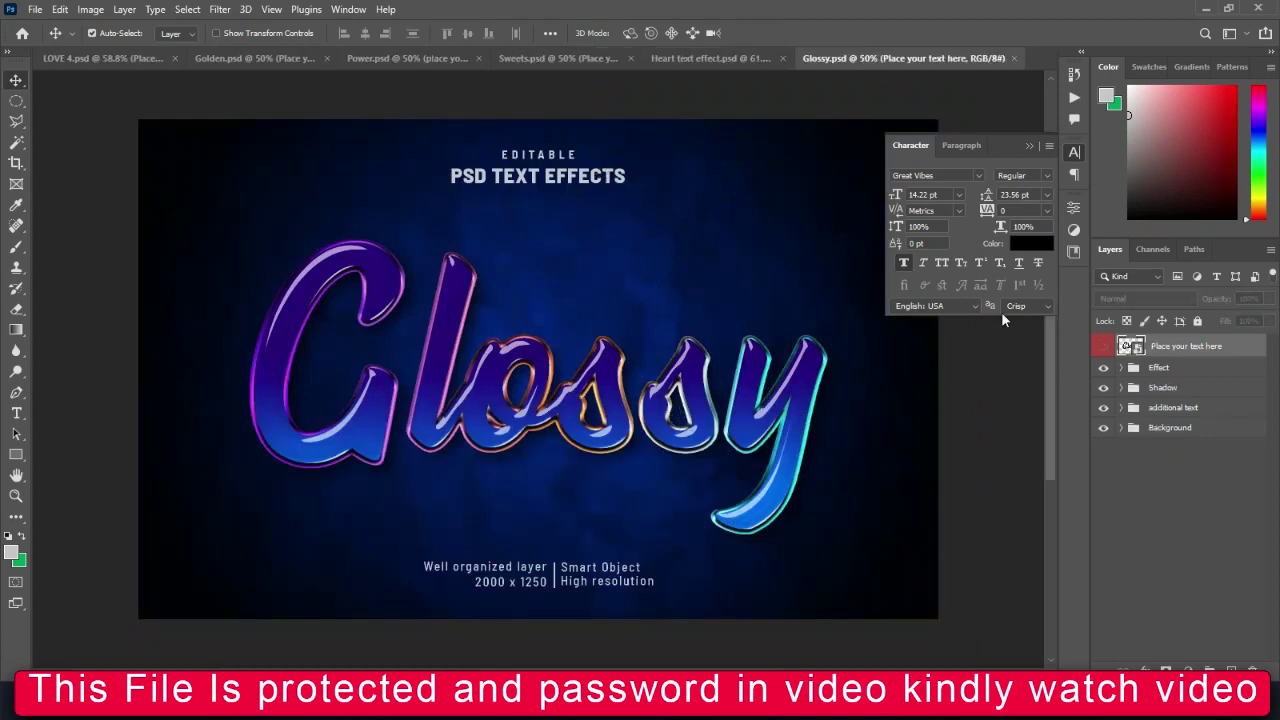
double_click(1136, 350)
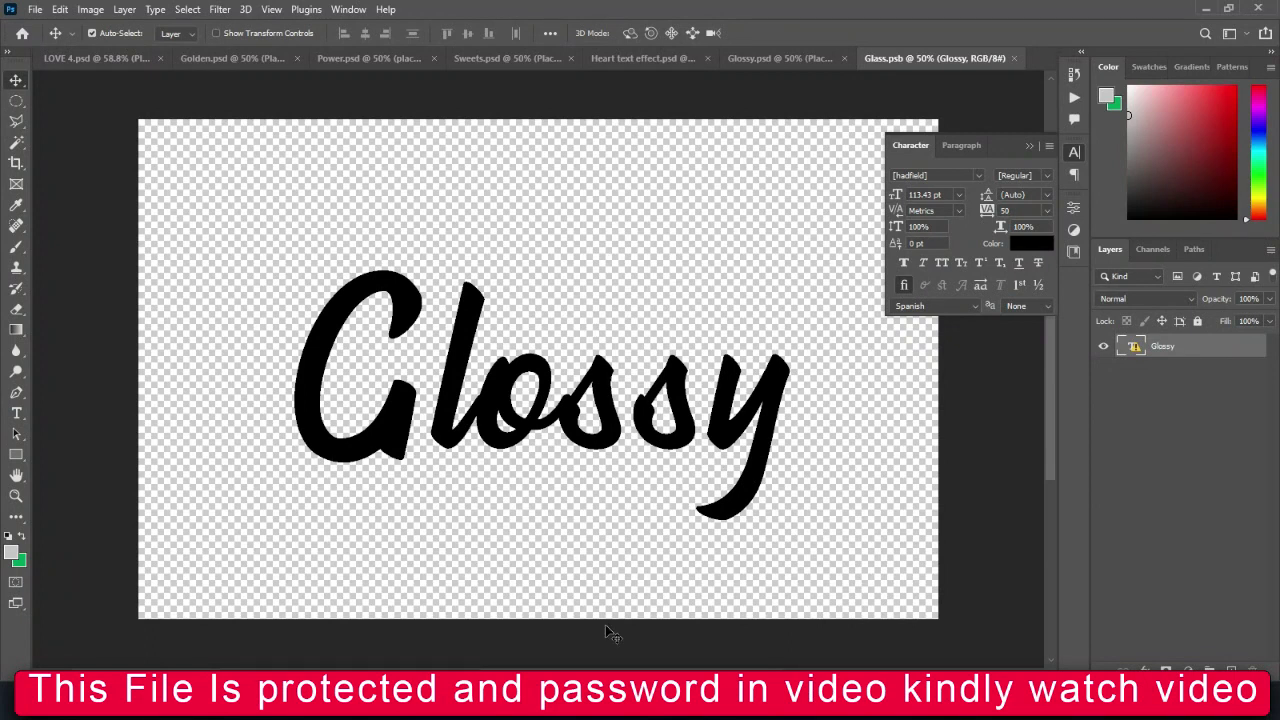
click(720, 640)
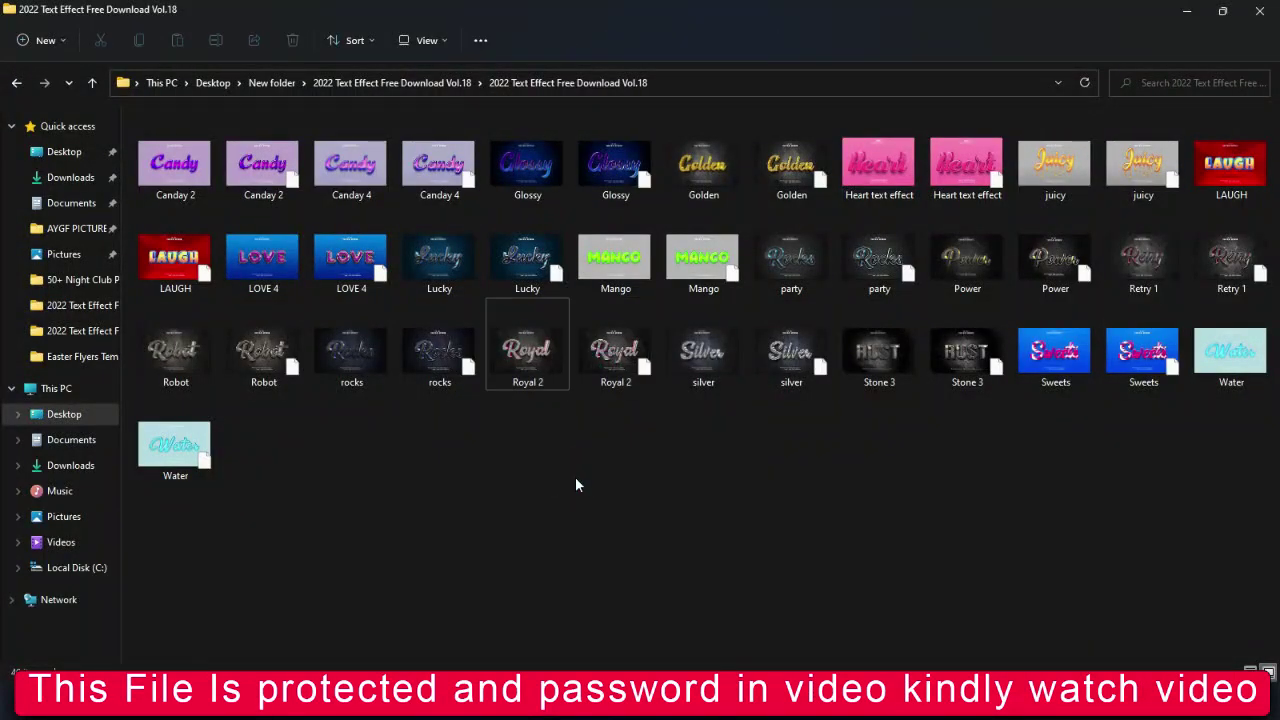
key(alt+Up)
key(alt+Up)
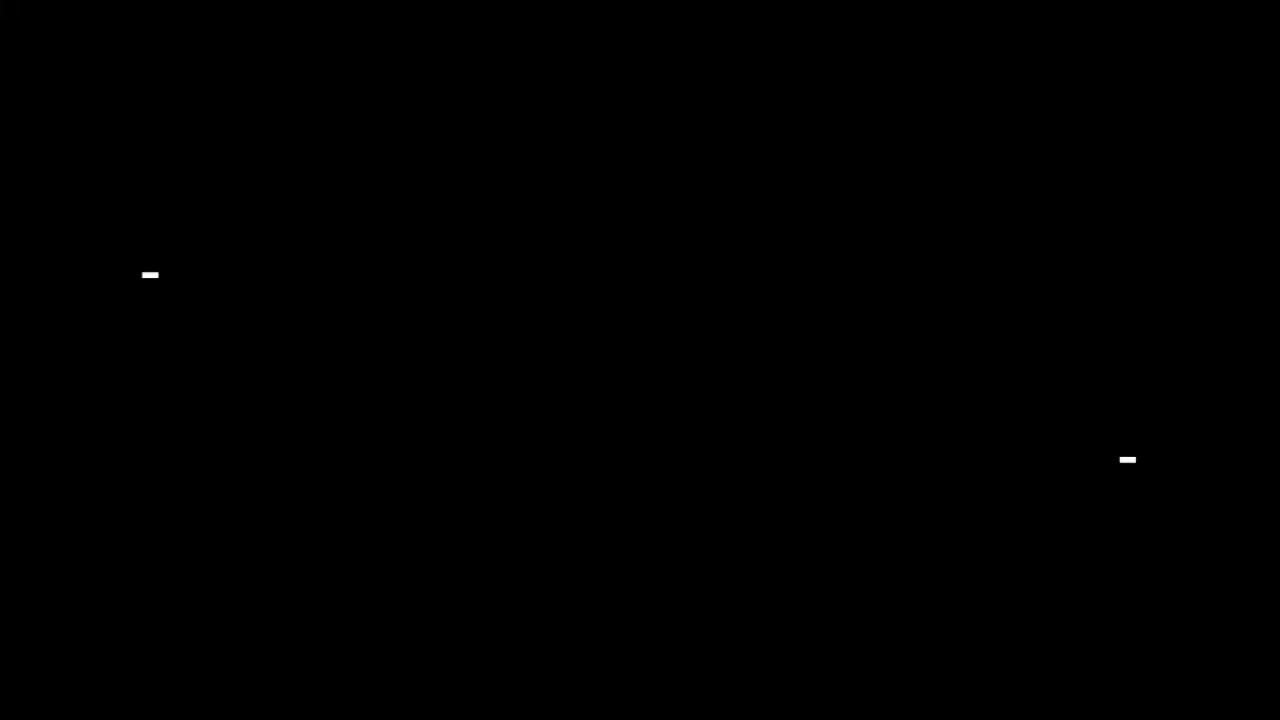